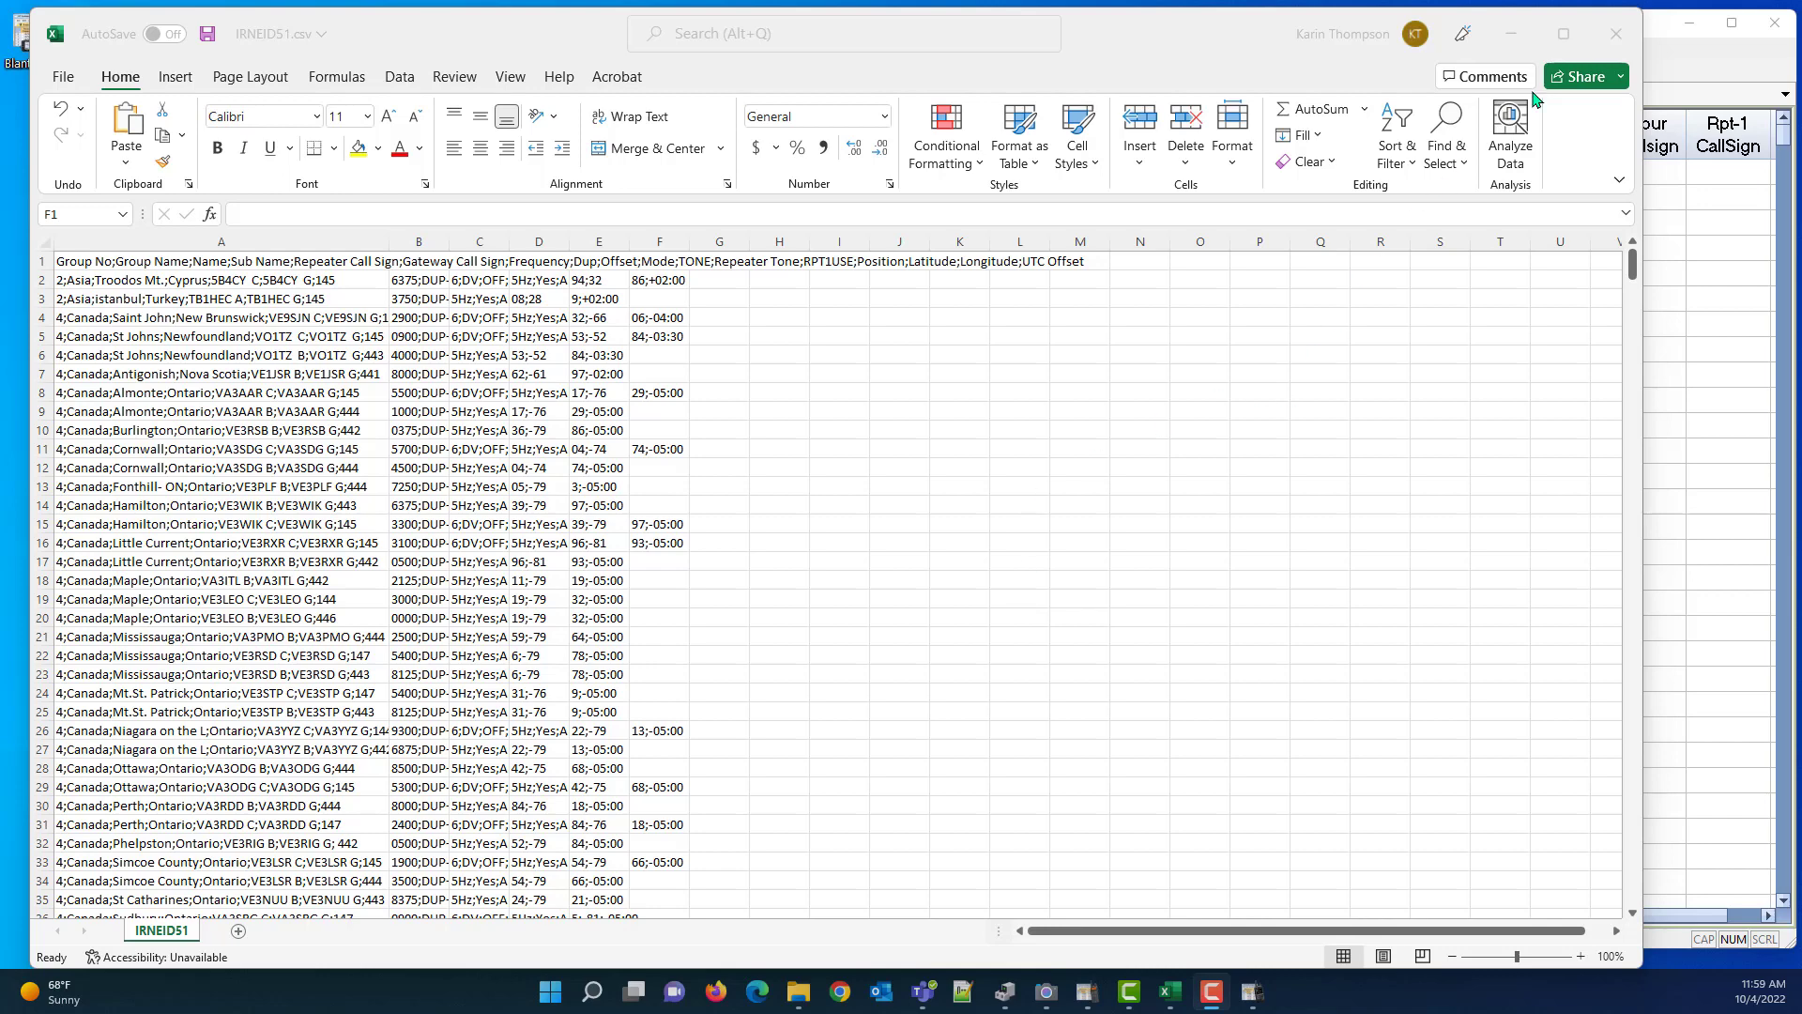
Step: Close IRNEID51.csv in Excel without saving changes, and show the DR Memories in ID-52 Programmer
left_click(1616, 35)
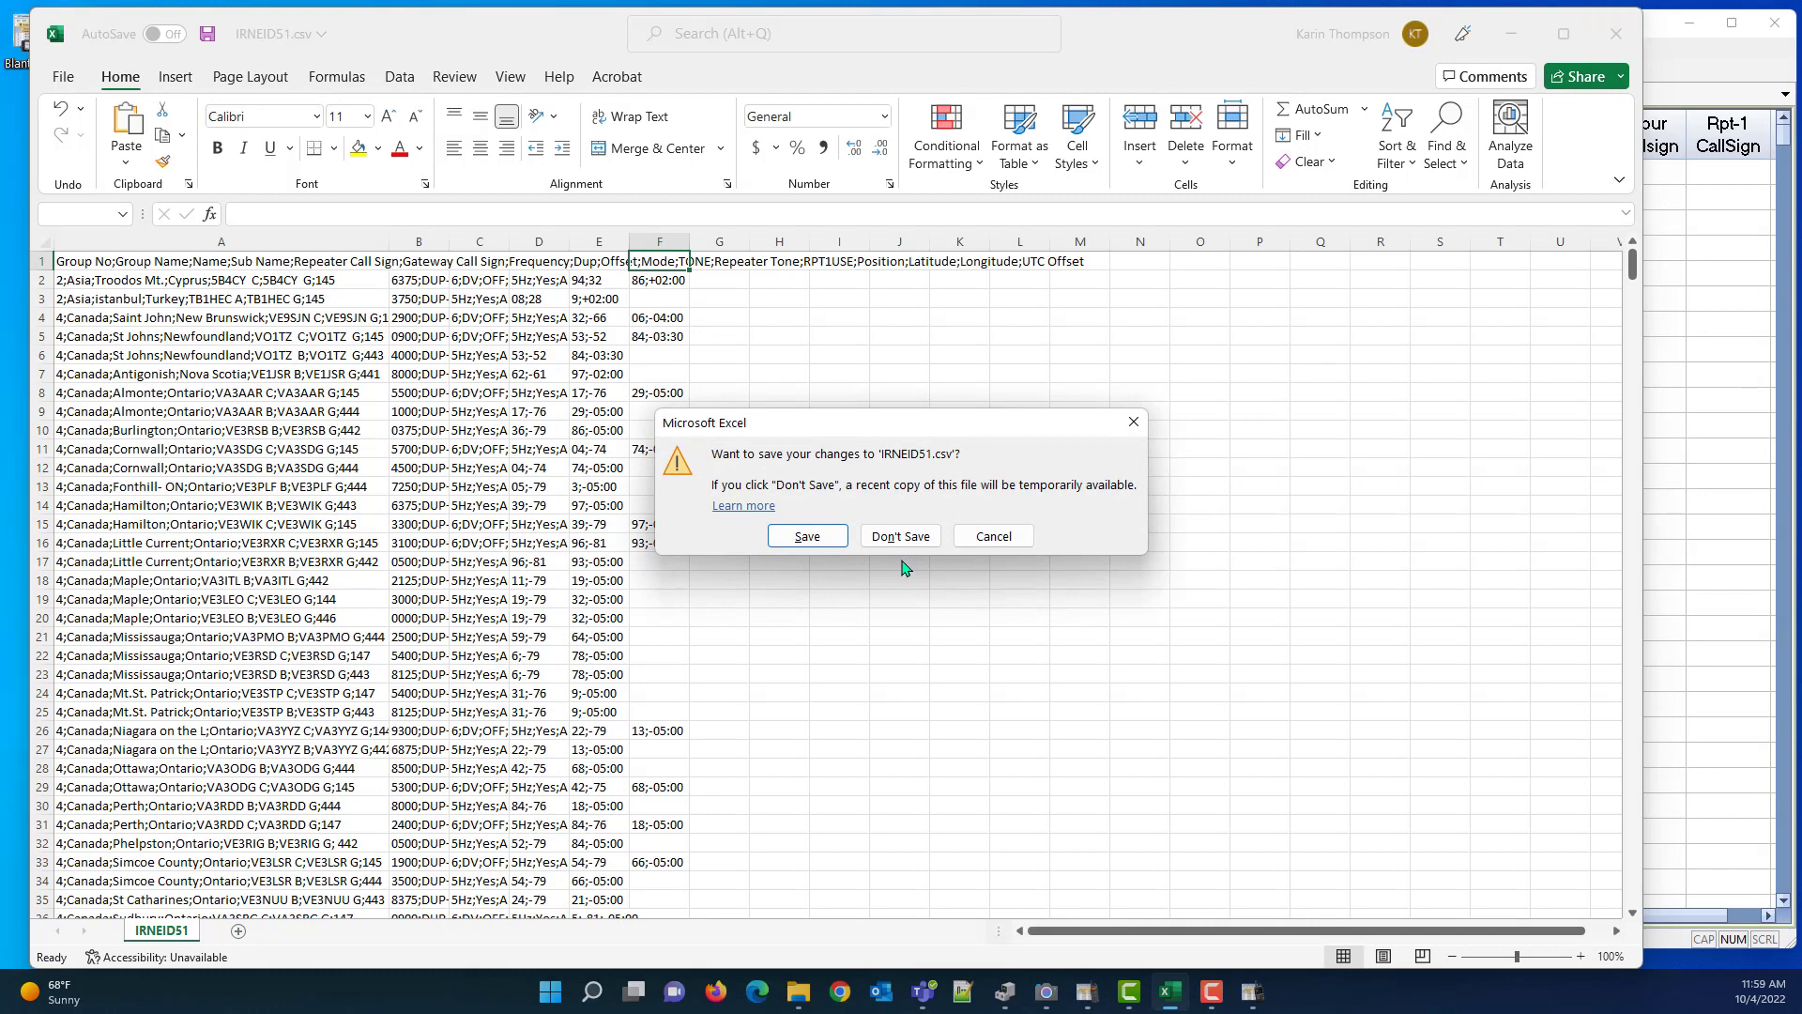
left_click(901, 538)
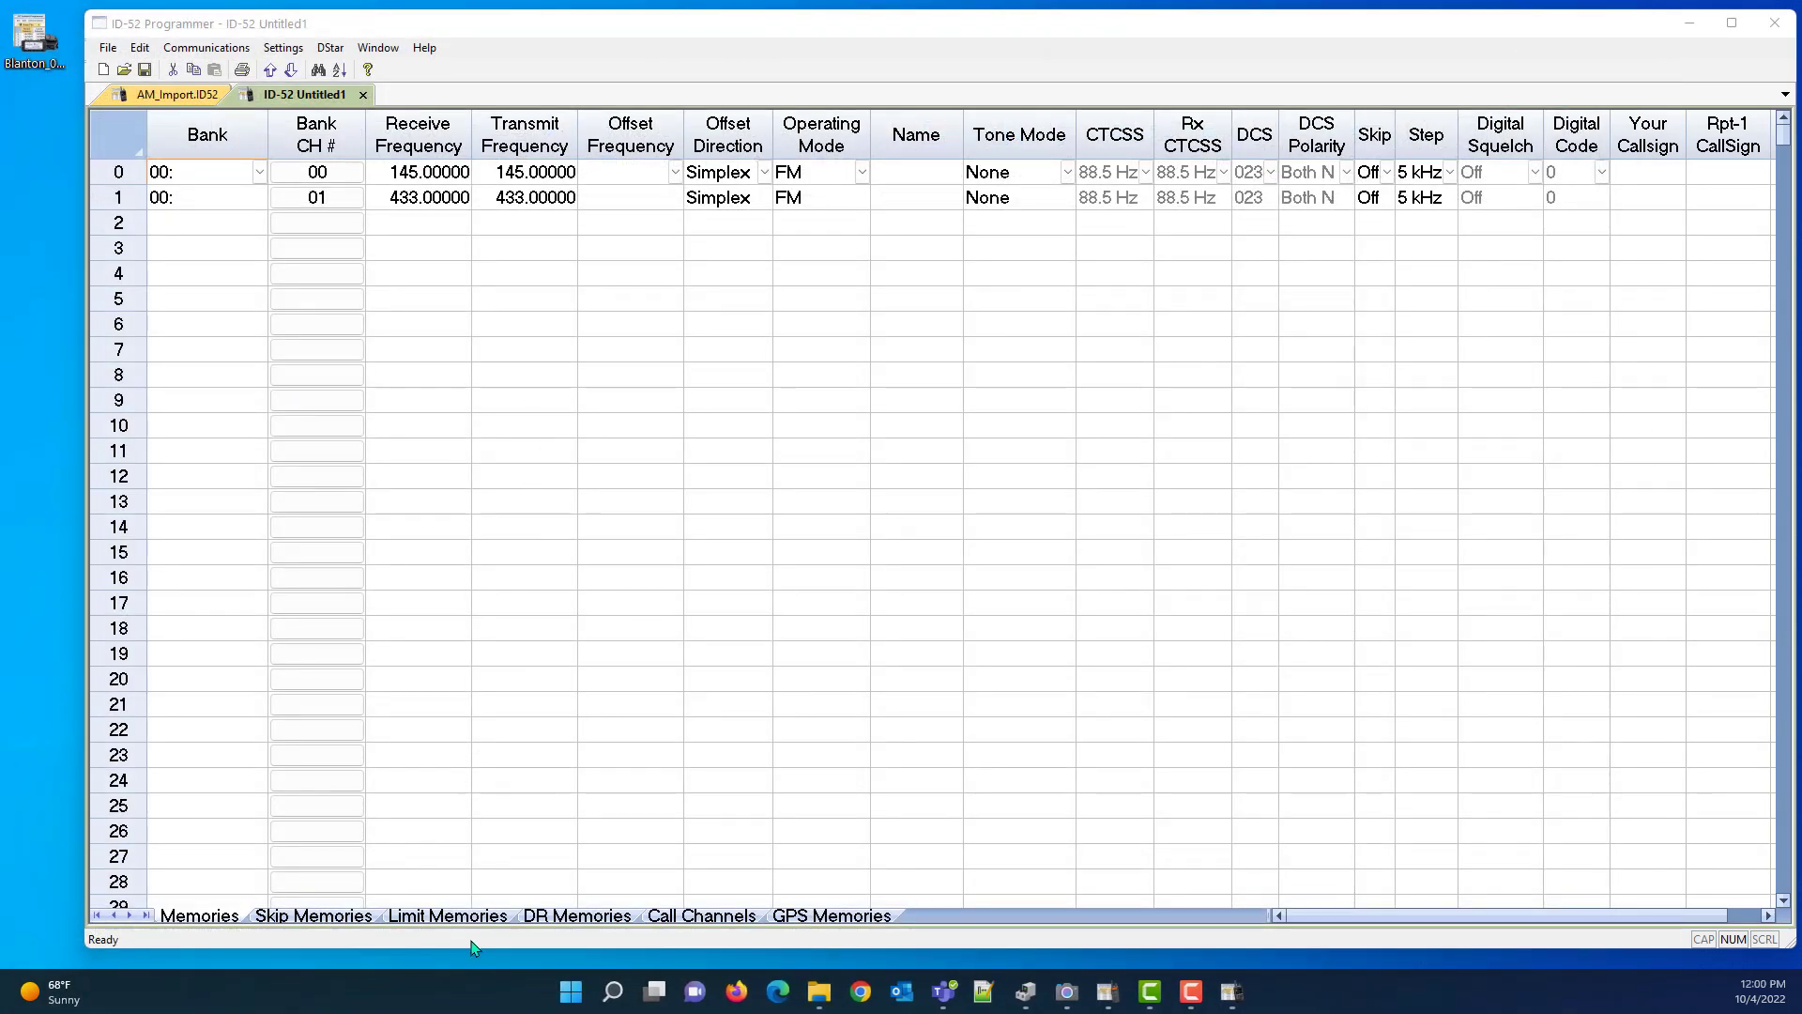
left_click(574, 924)
left_click(574, 925)
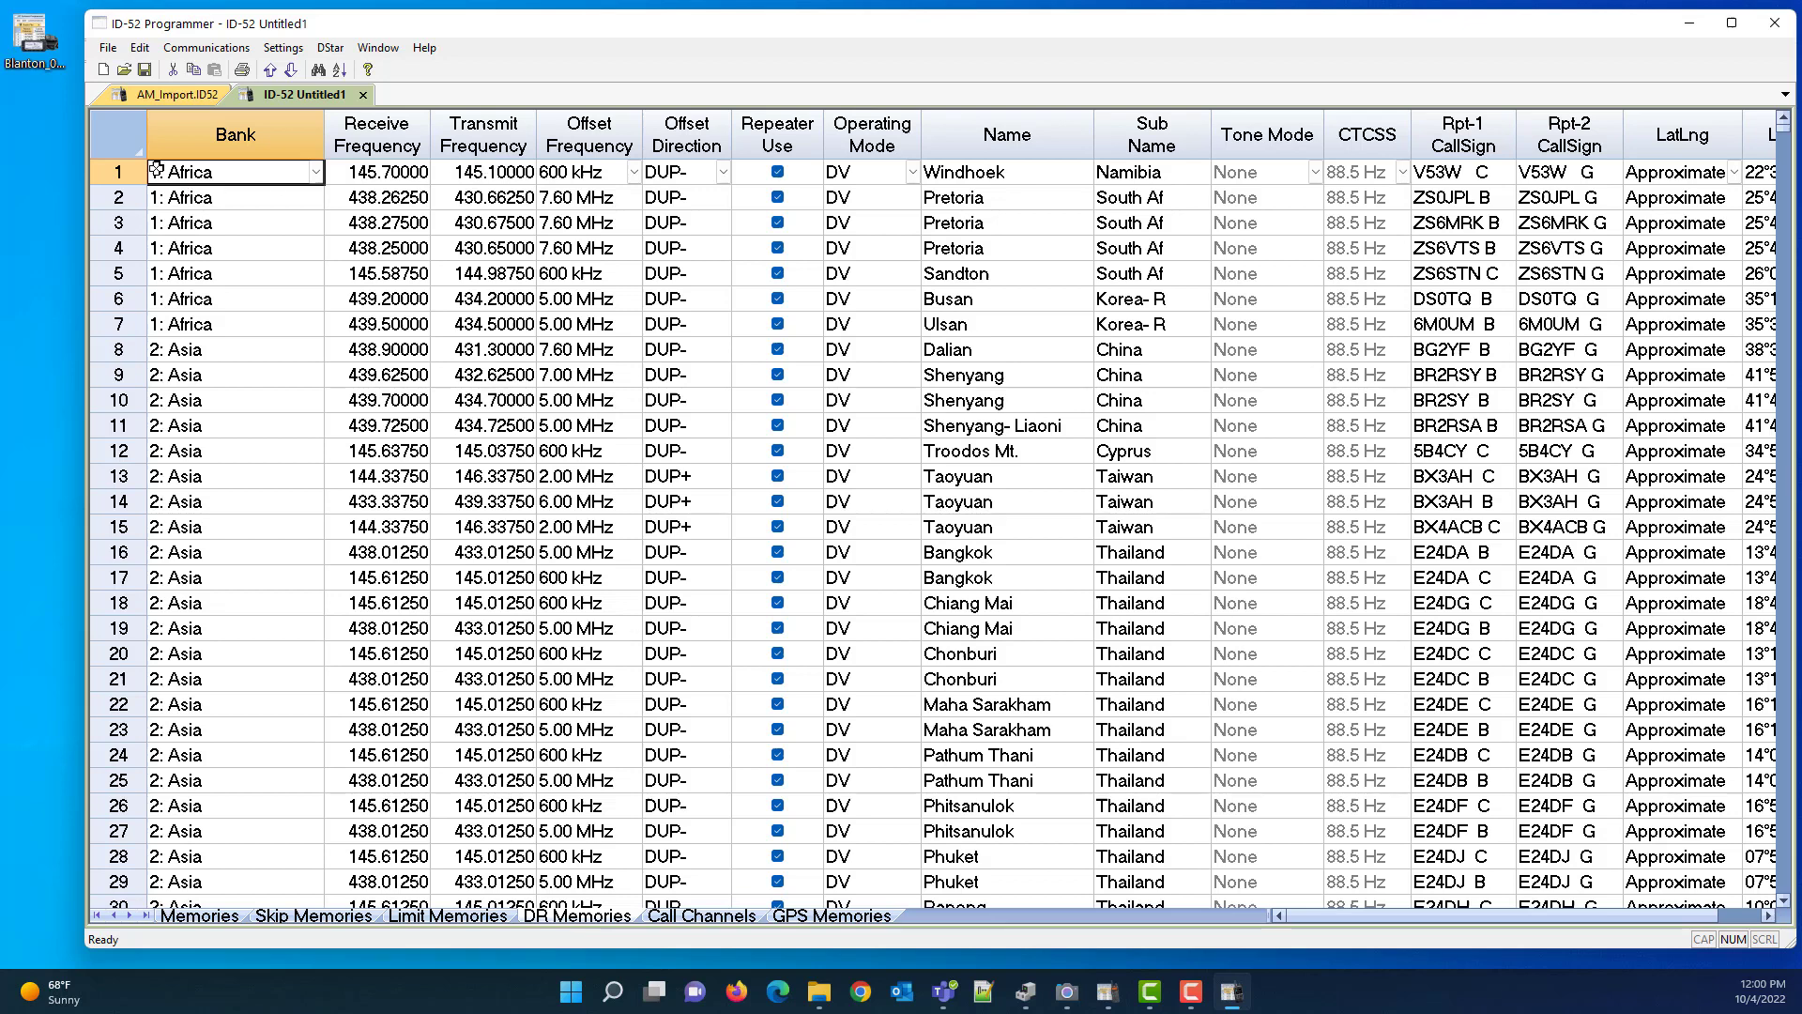
Step: Start importing IRNEID51.csv from the Downloads folder and proceed to the field delimiter selection
left_click(107, 49)
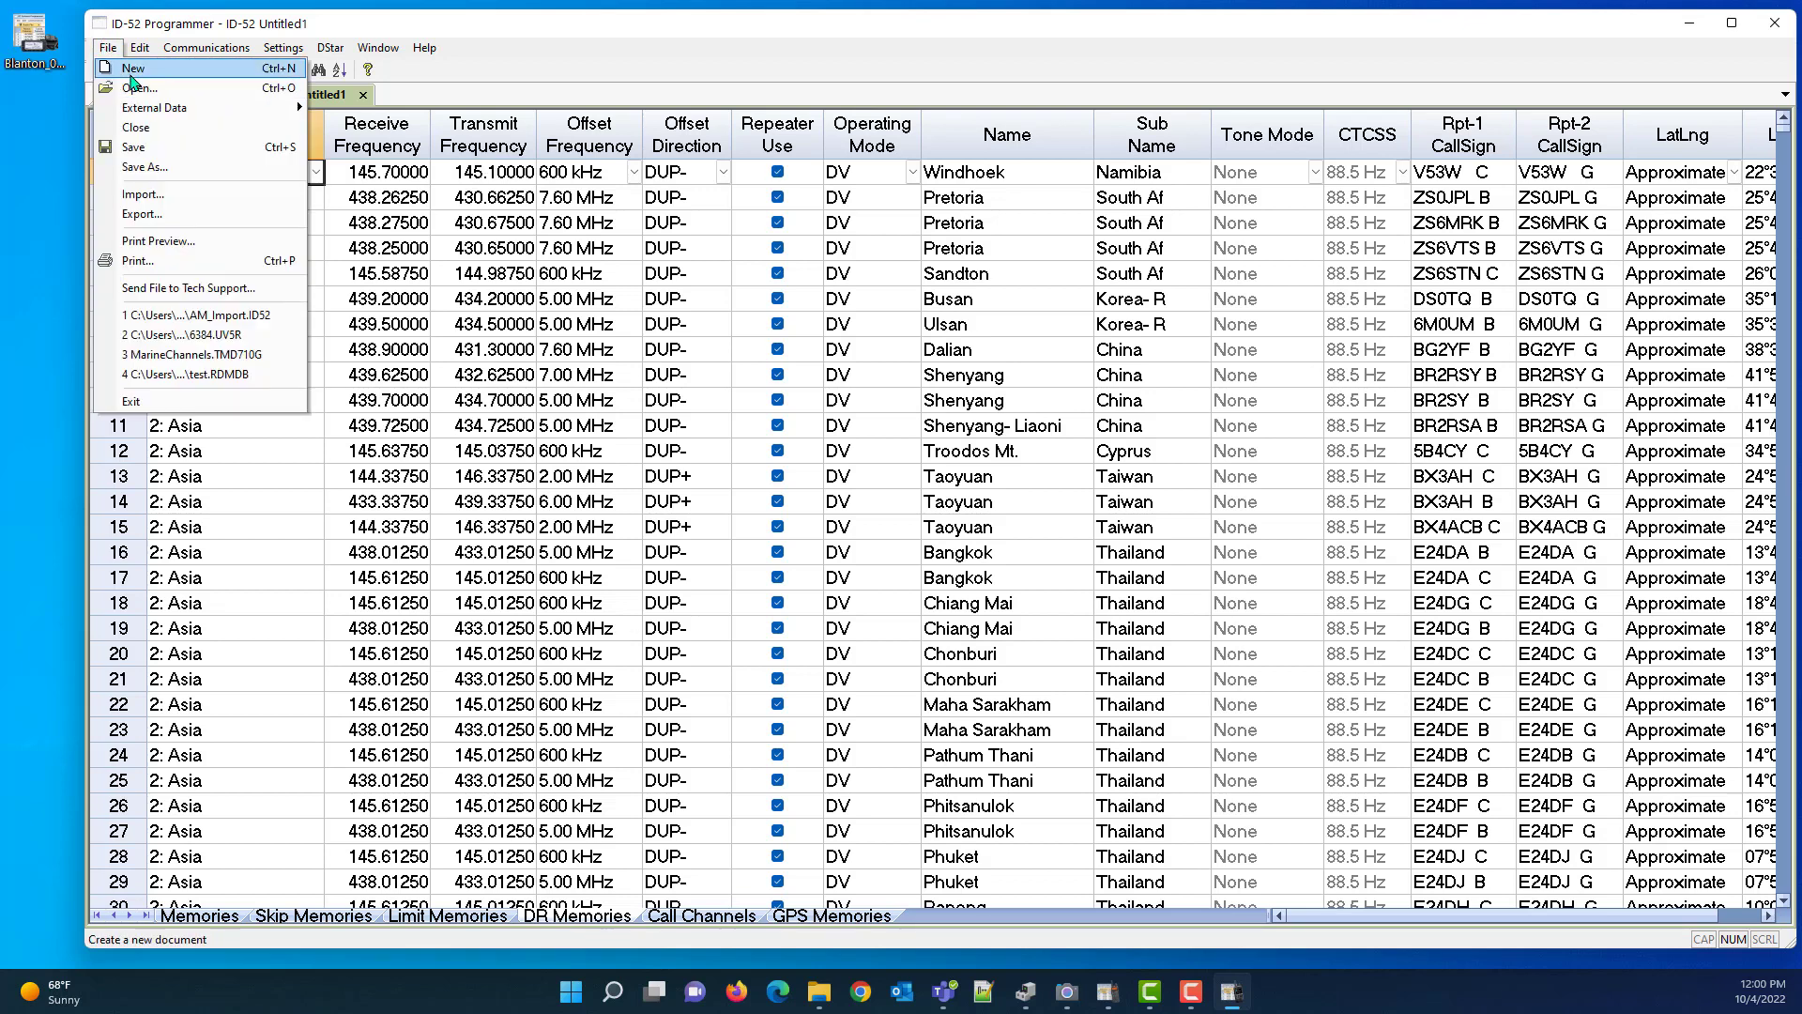
left_click(150, 194)
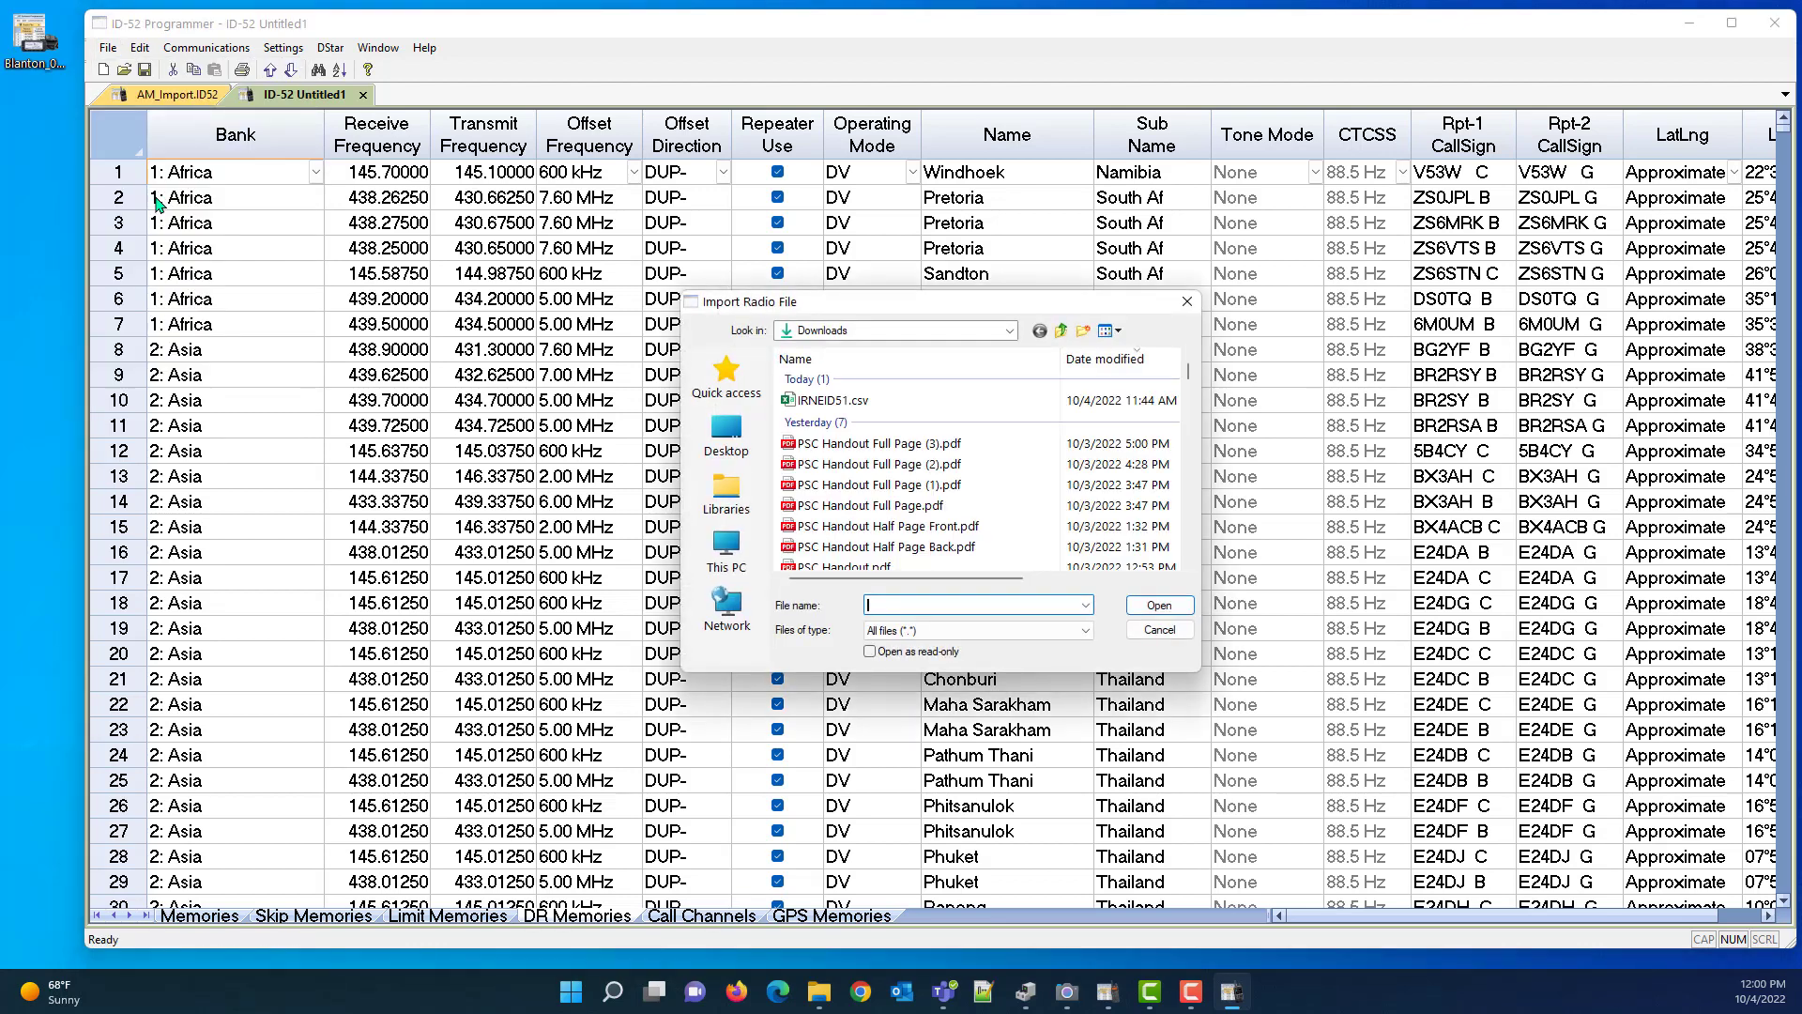
left_click(833, 404)
double_click(833, 404)
left_click(954, 630)
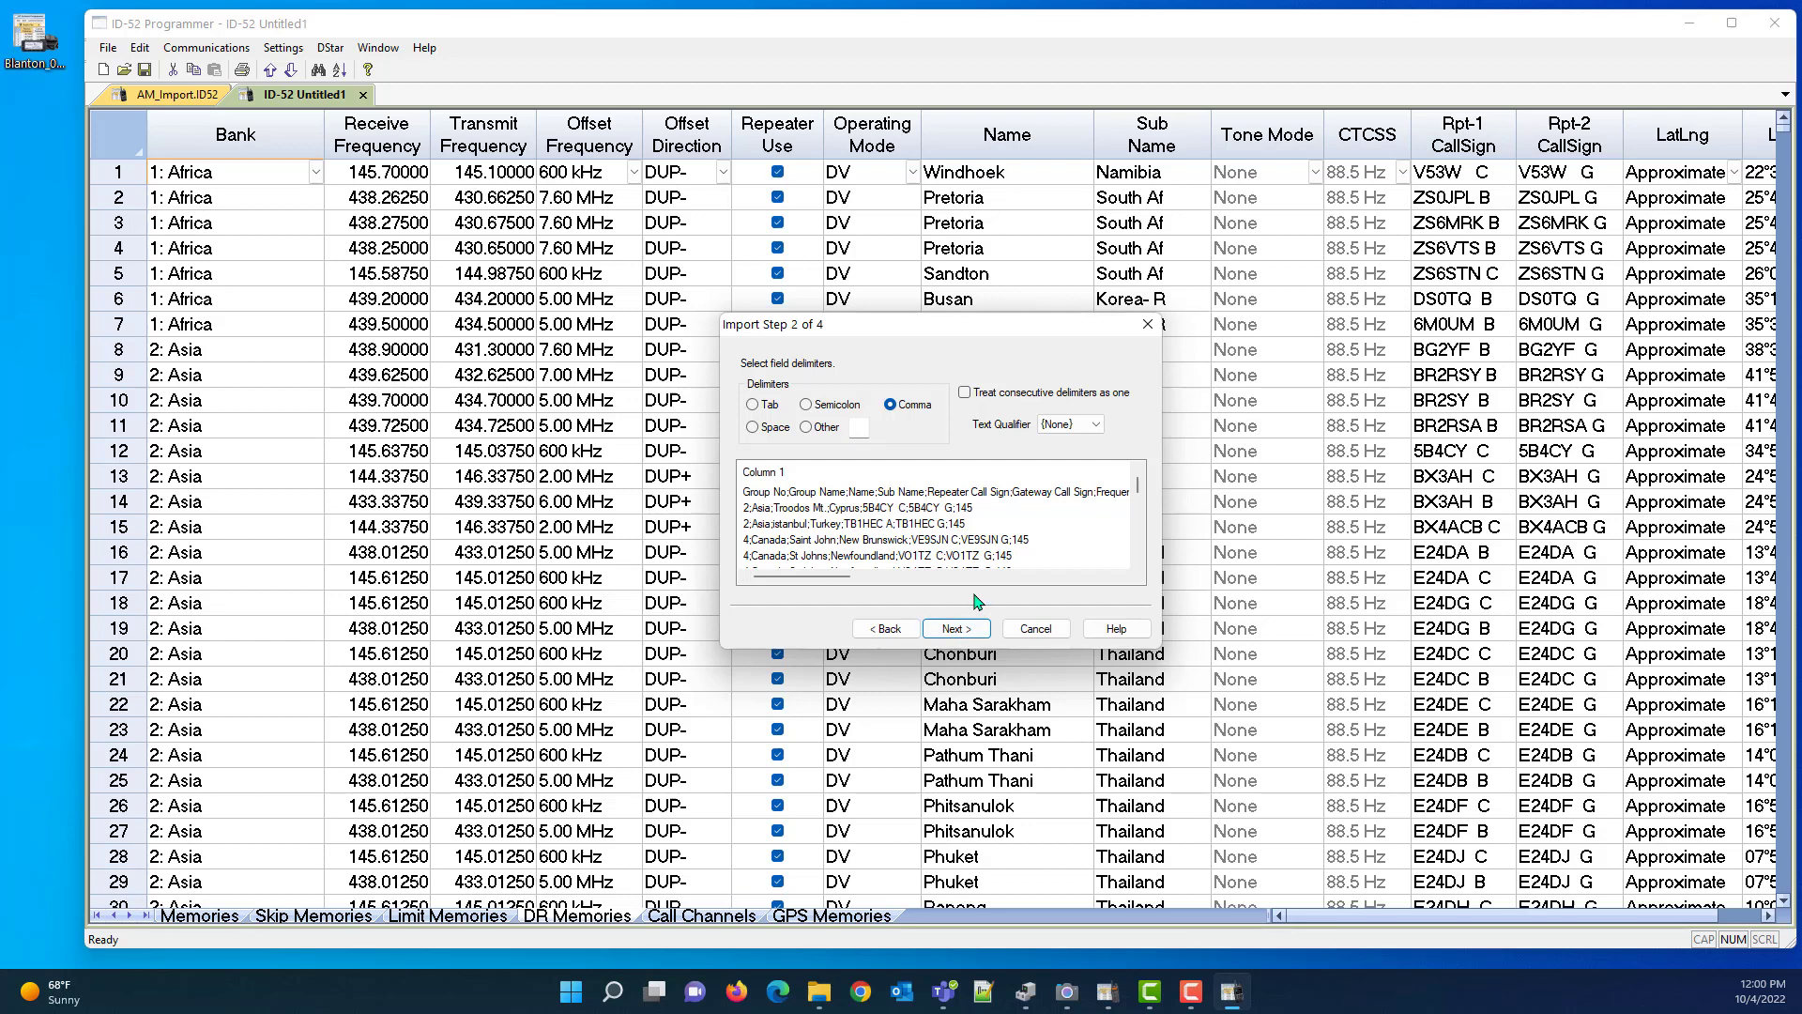
Step: Set the field delimiter to Semicolon, check the column mapping, and finish the import with existing channels overwritten from memory 1
left_click(808, 406)
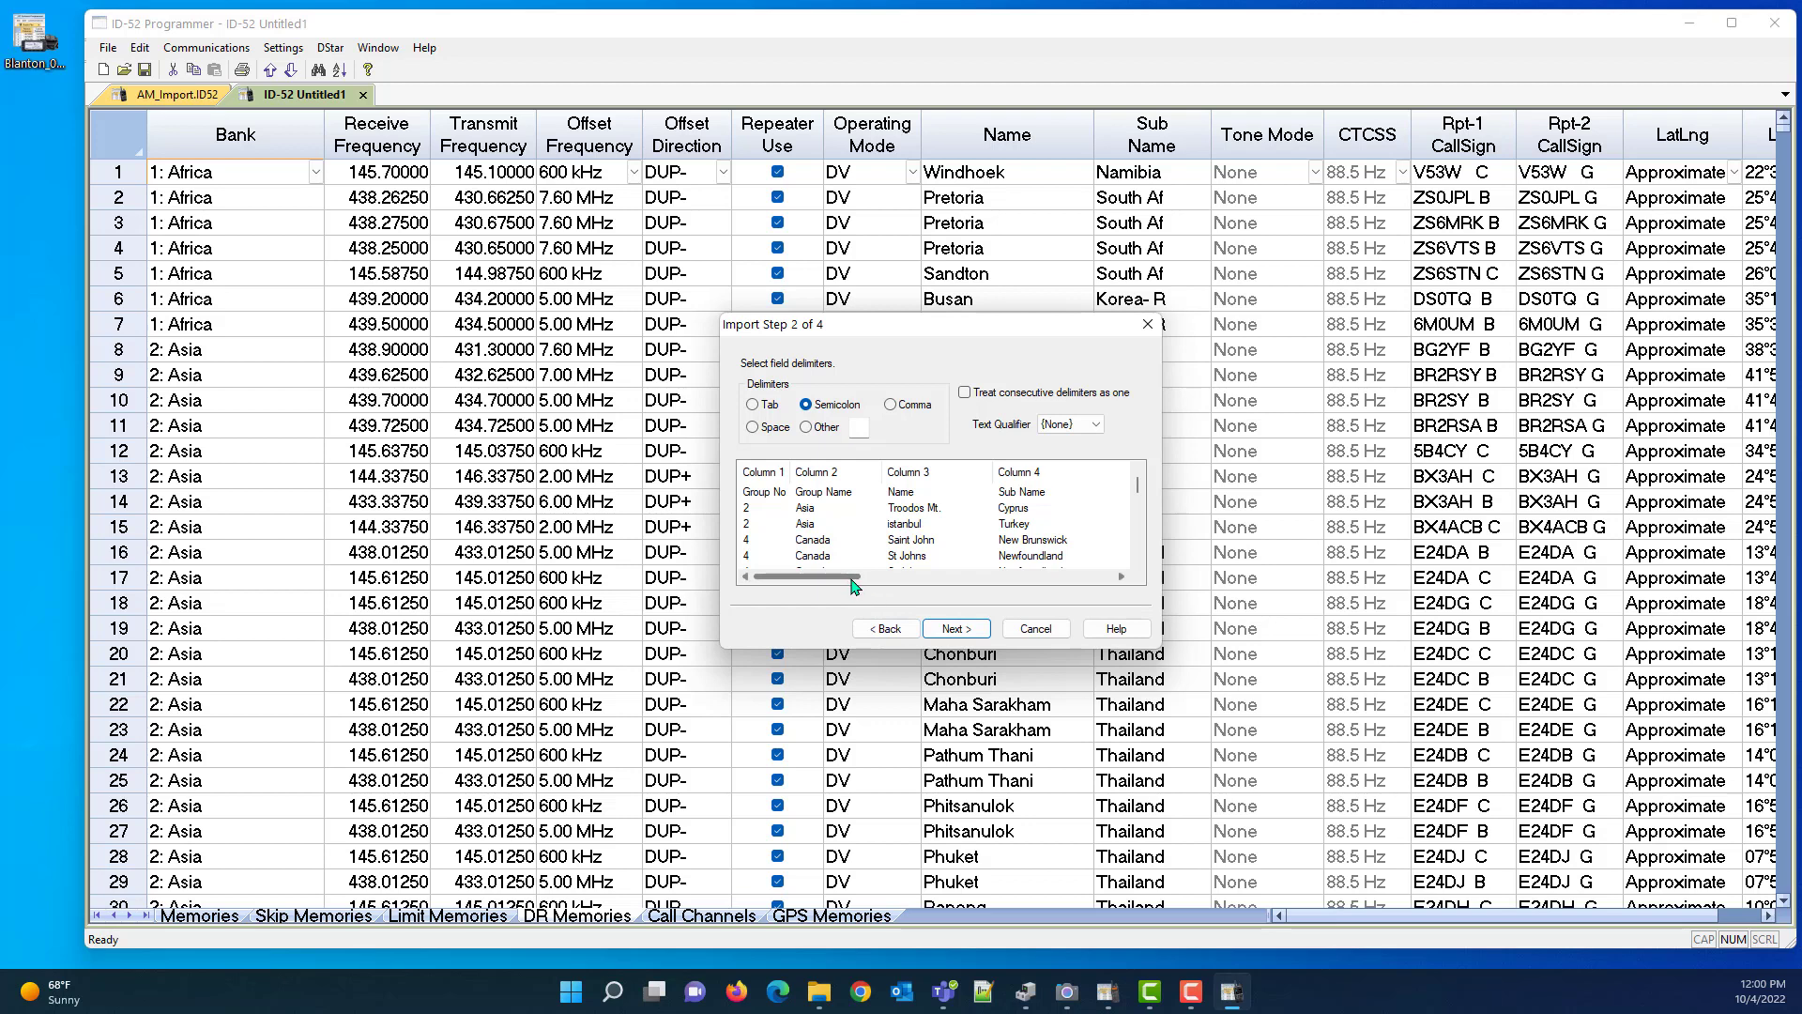
left_click(958, 629)
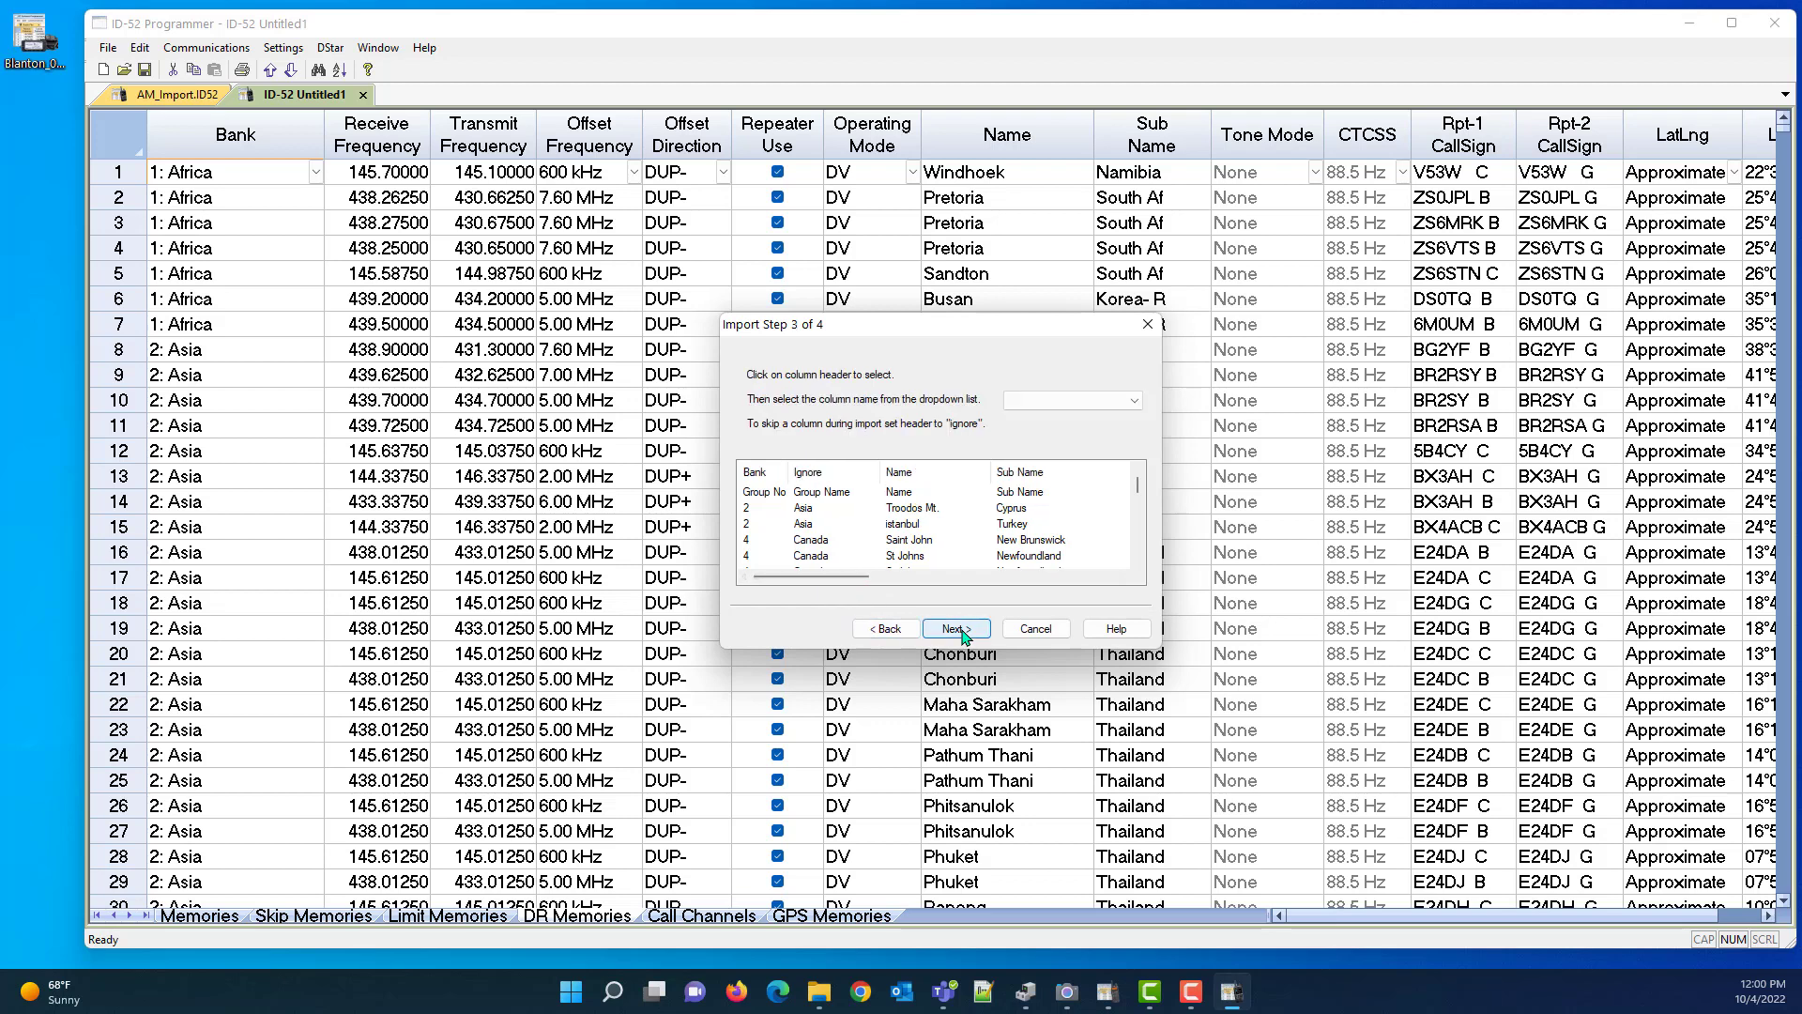
left_click_drag(856, 578, 1064, 588)
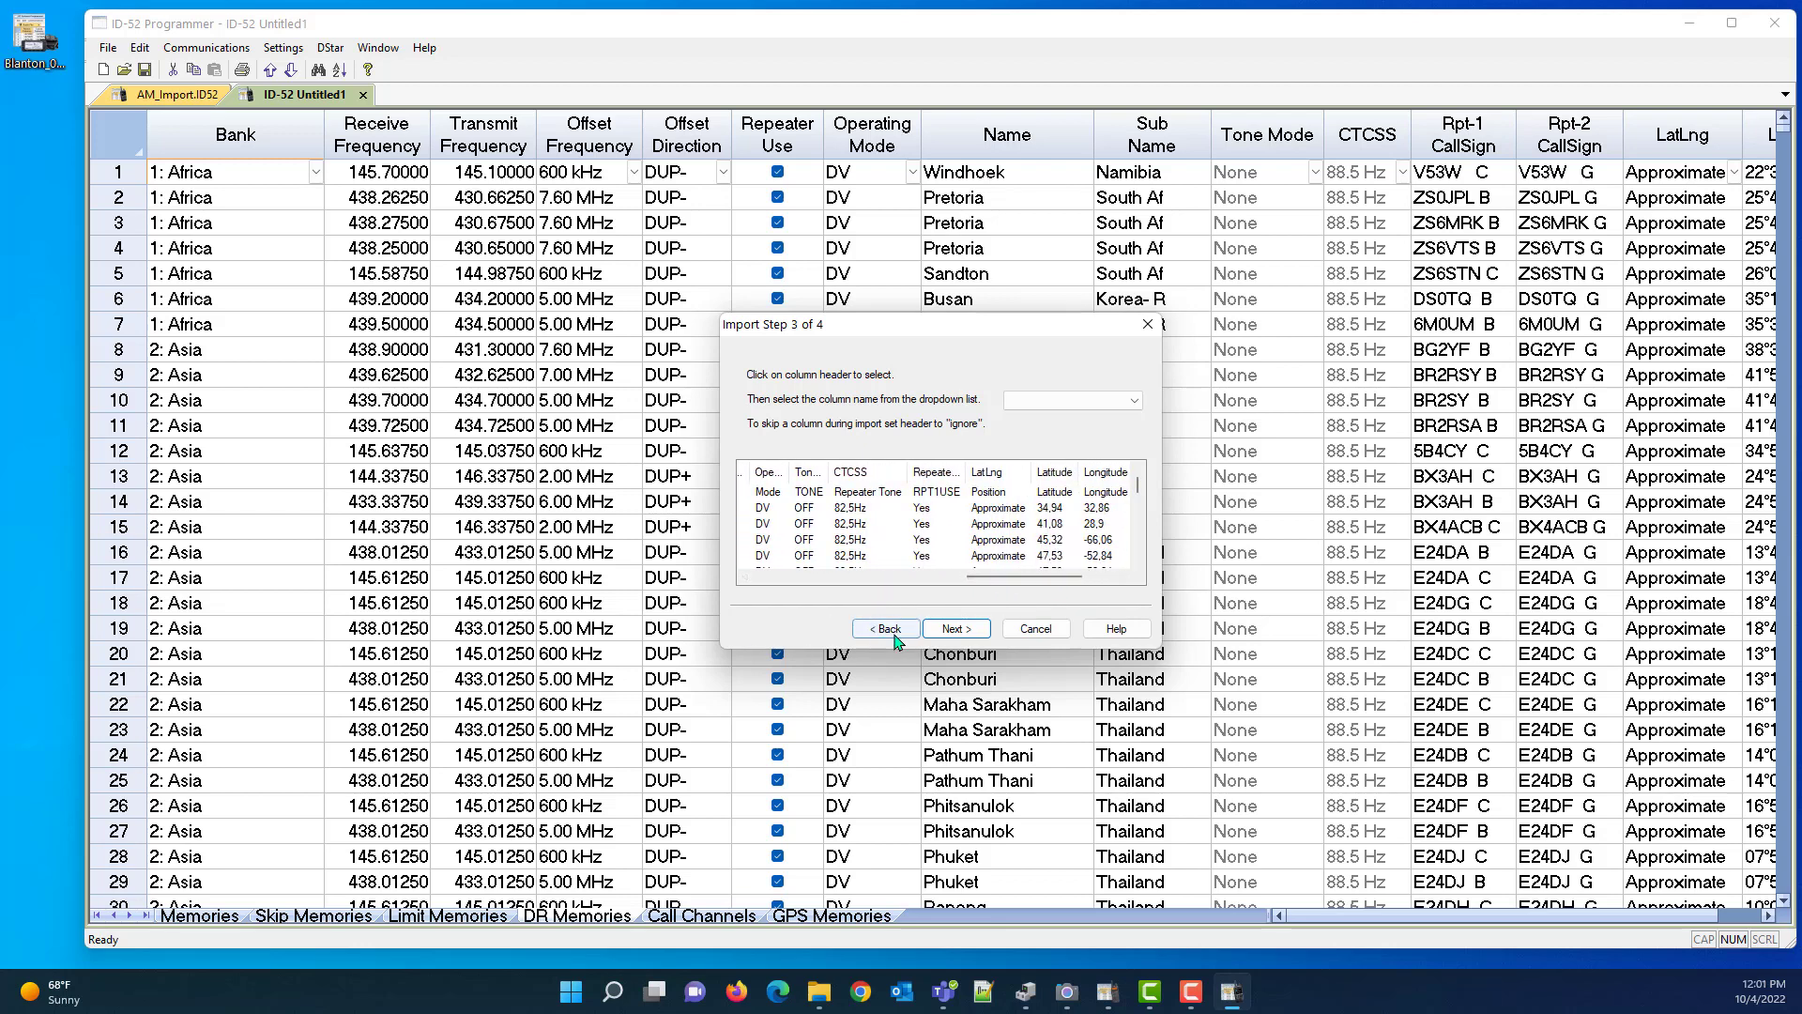
left_click(953, 630)
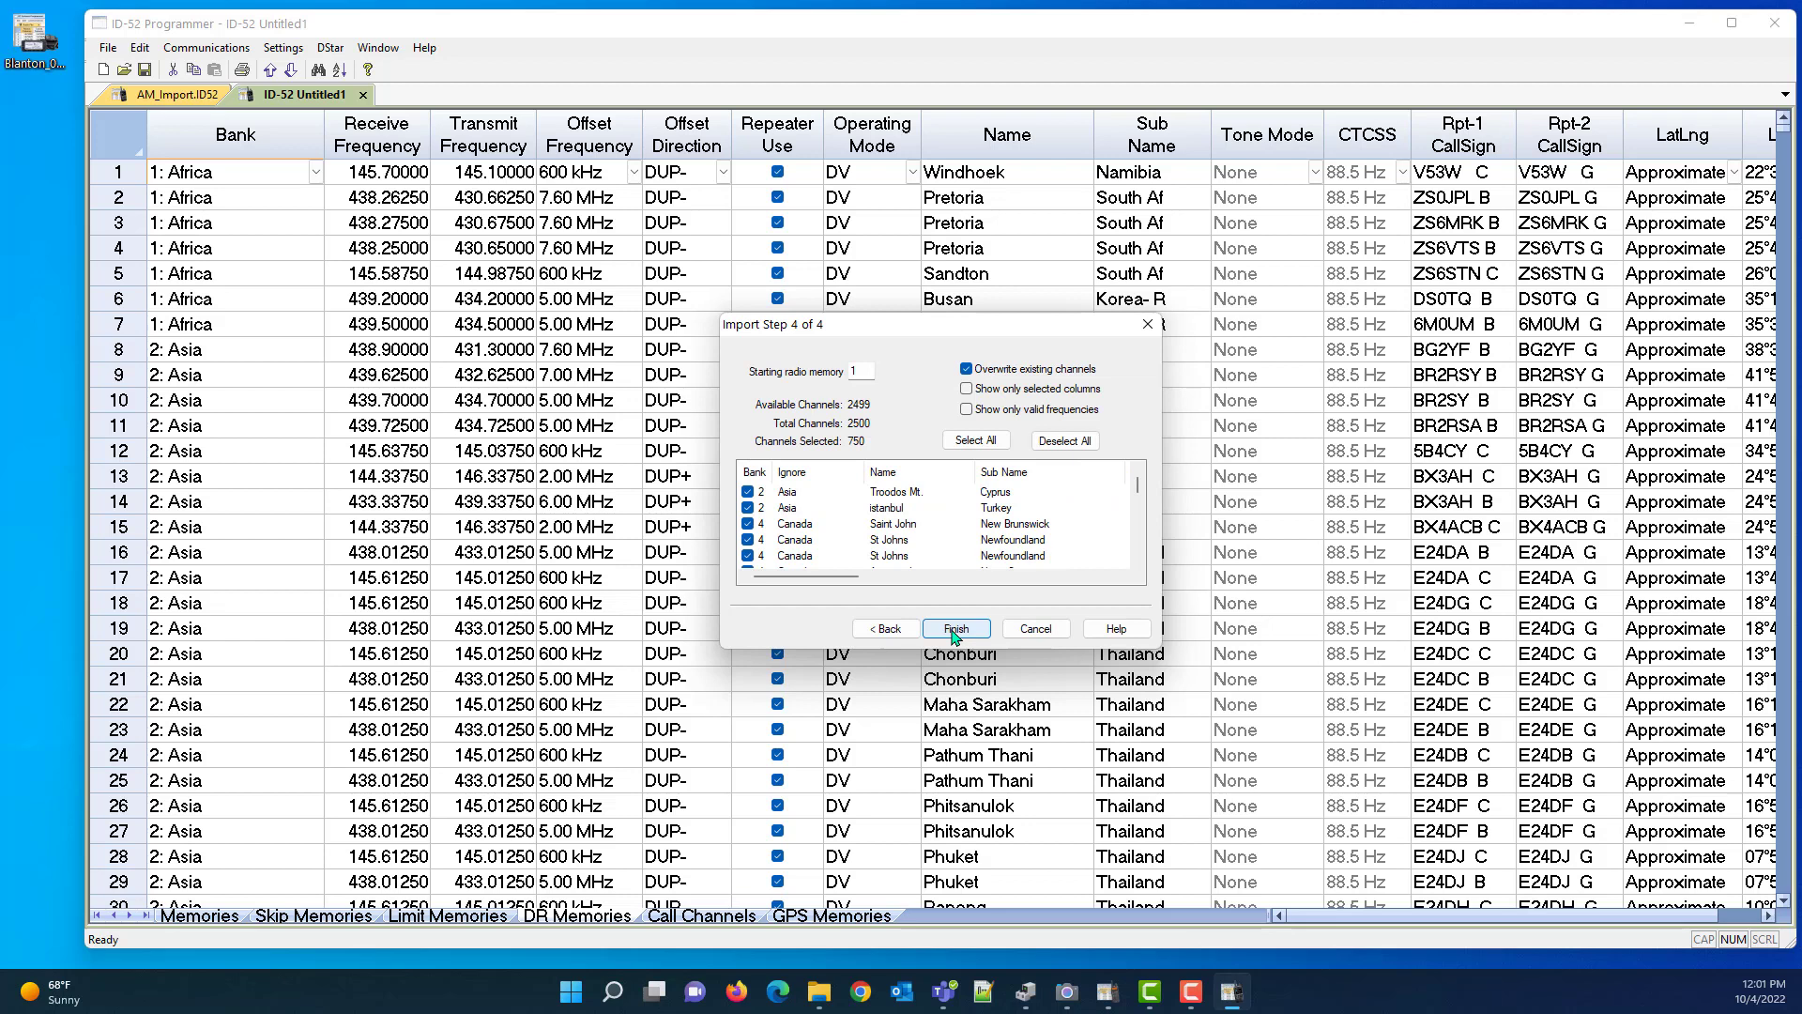
left_click(953, 631)
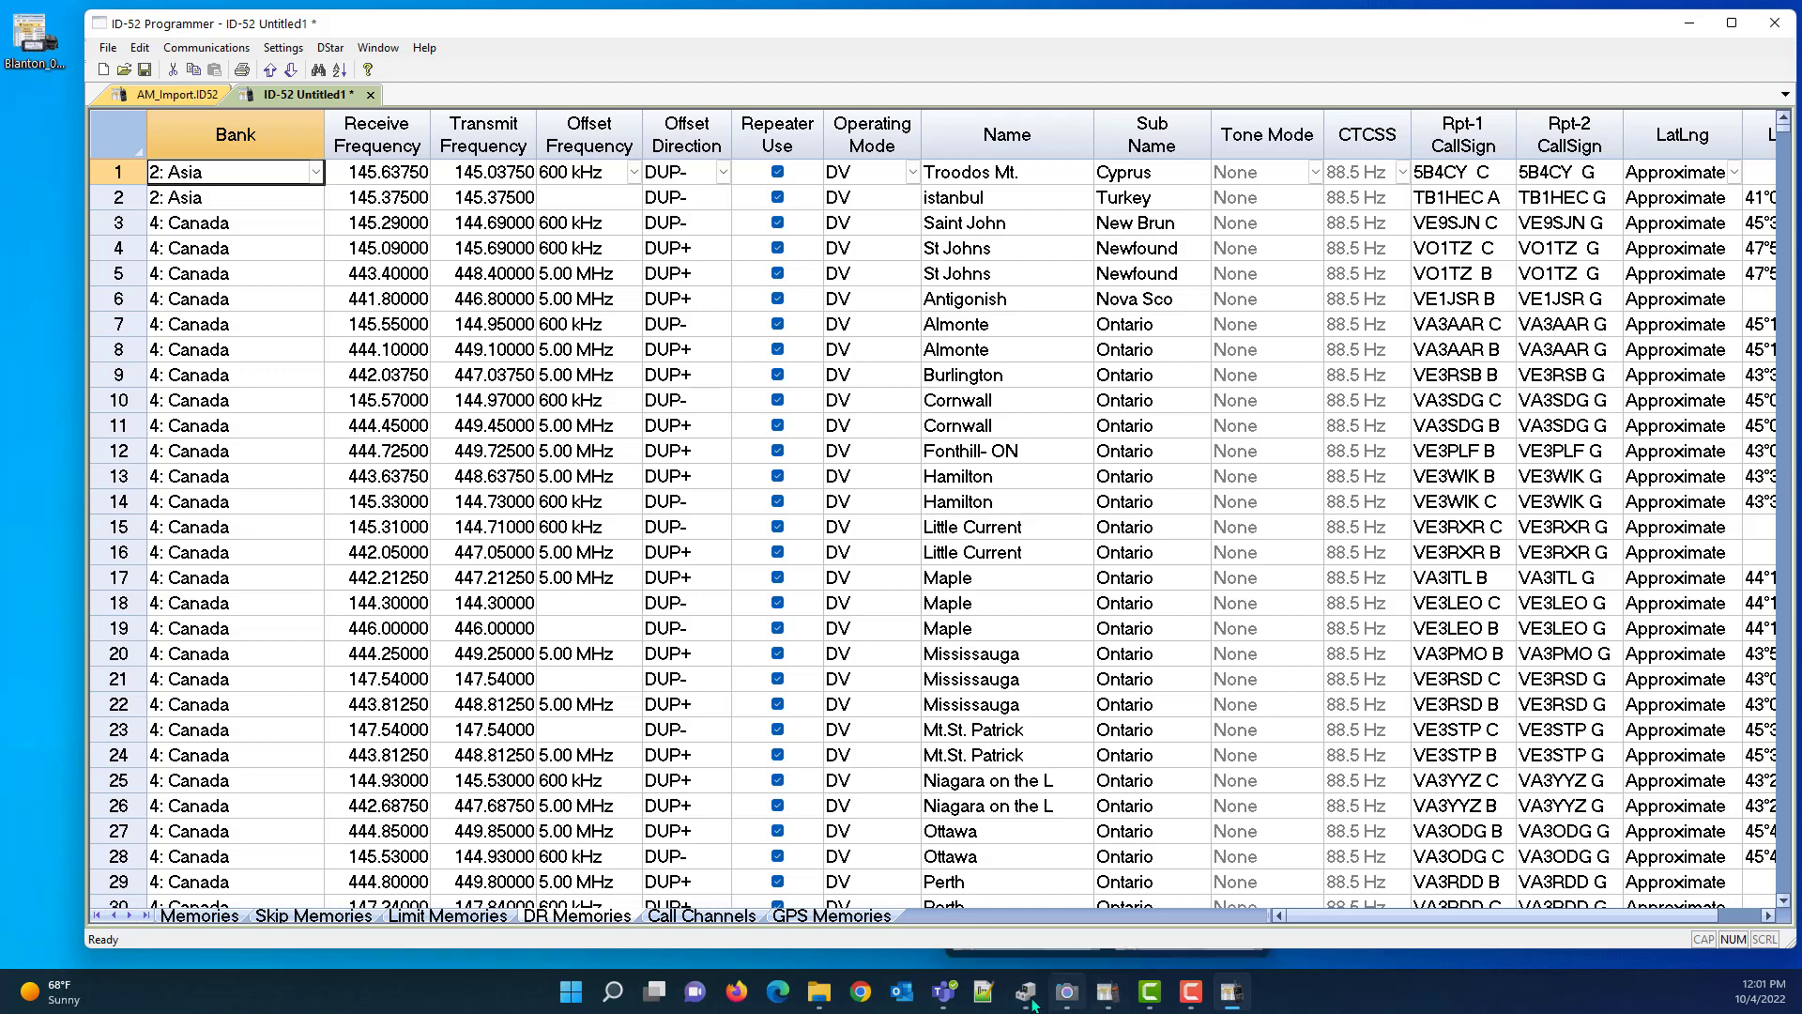
Step: Open IRNEID51.csv in Excel beside the programmer window and widen column A to read the group names
left_click(808, 1003)
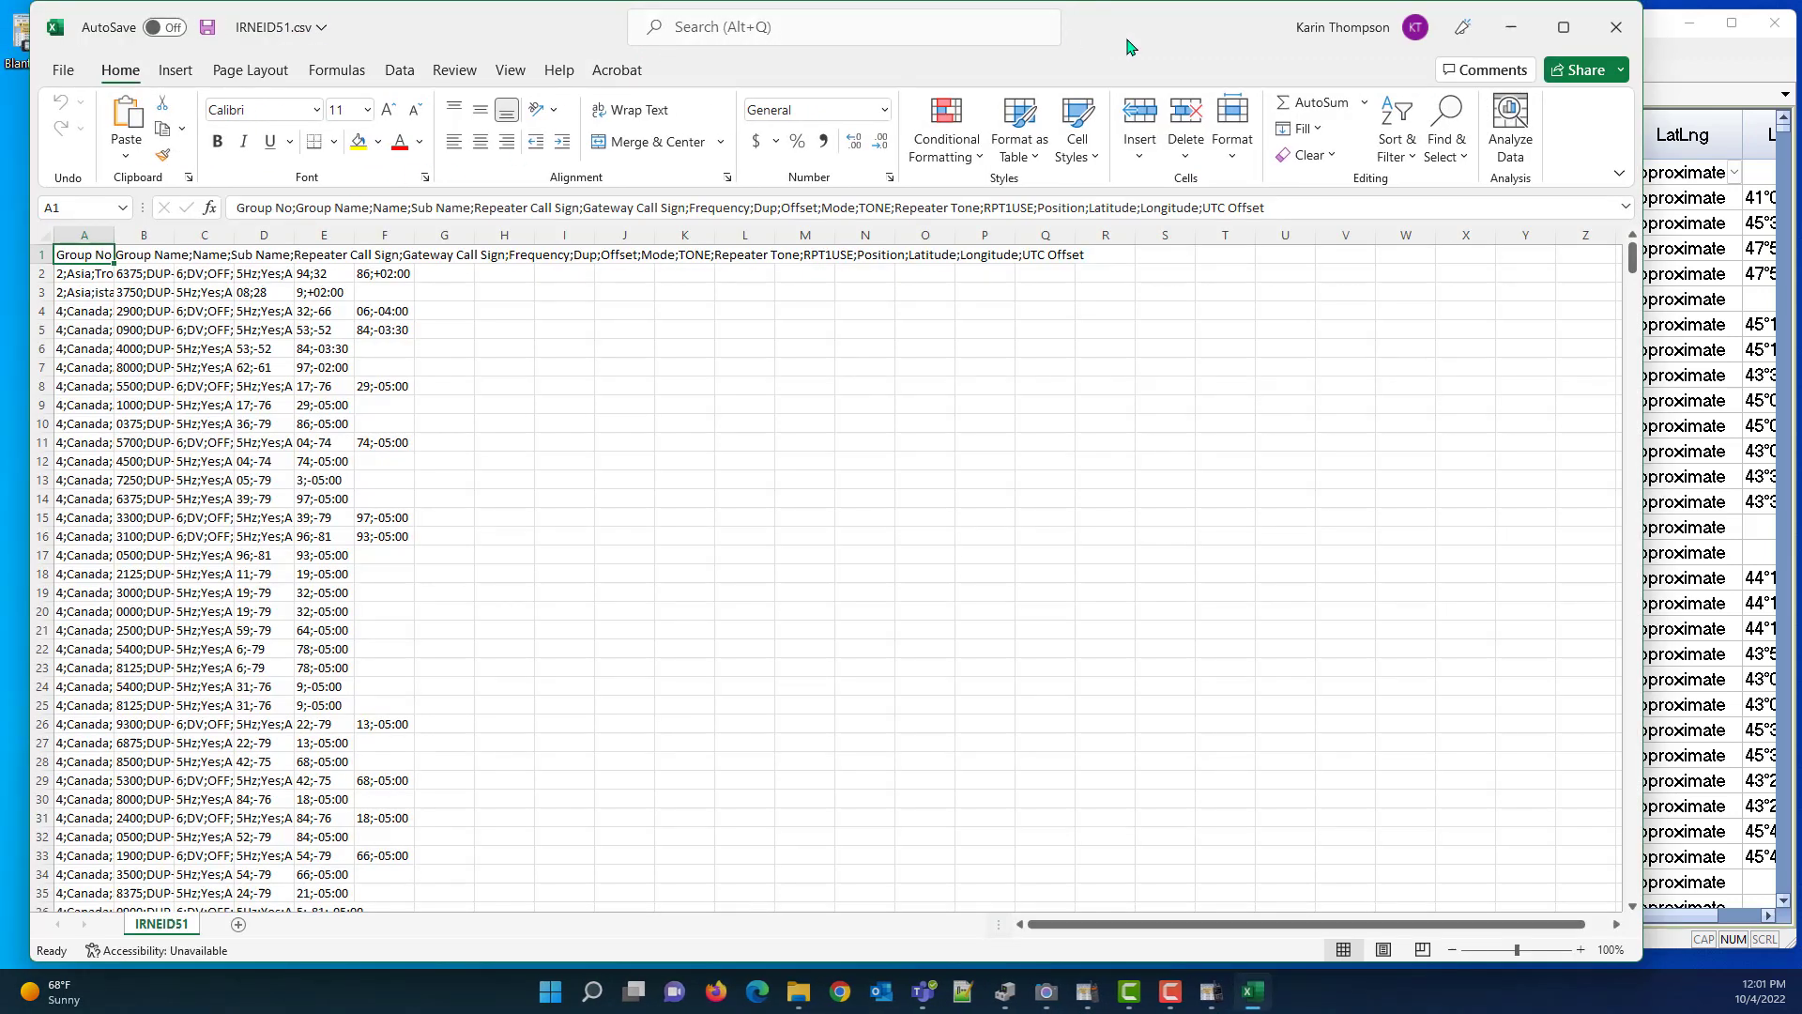
left_click_drag(1105, 45, 1437, 56)
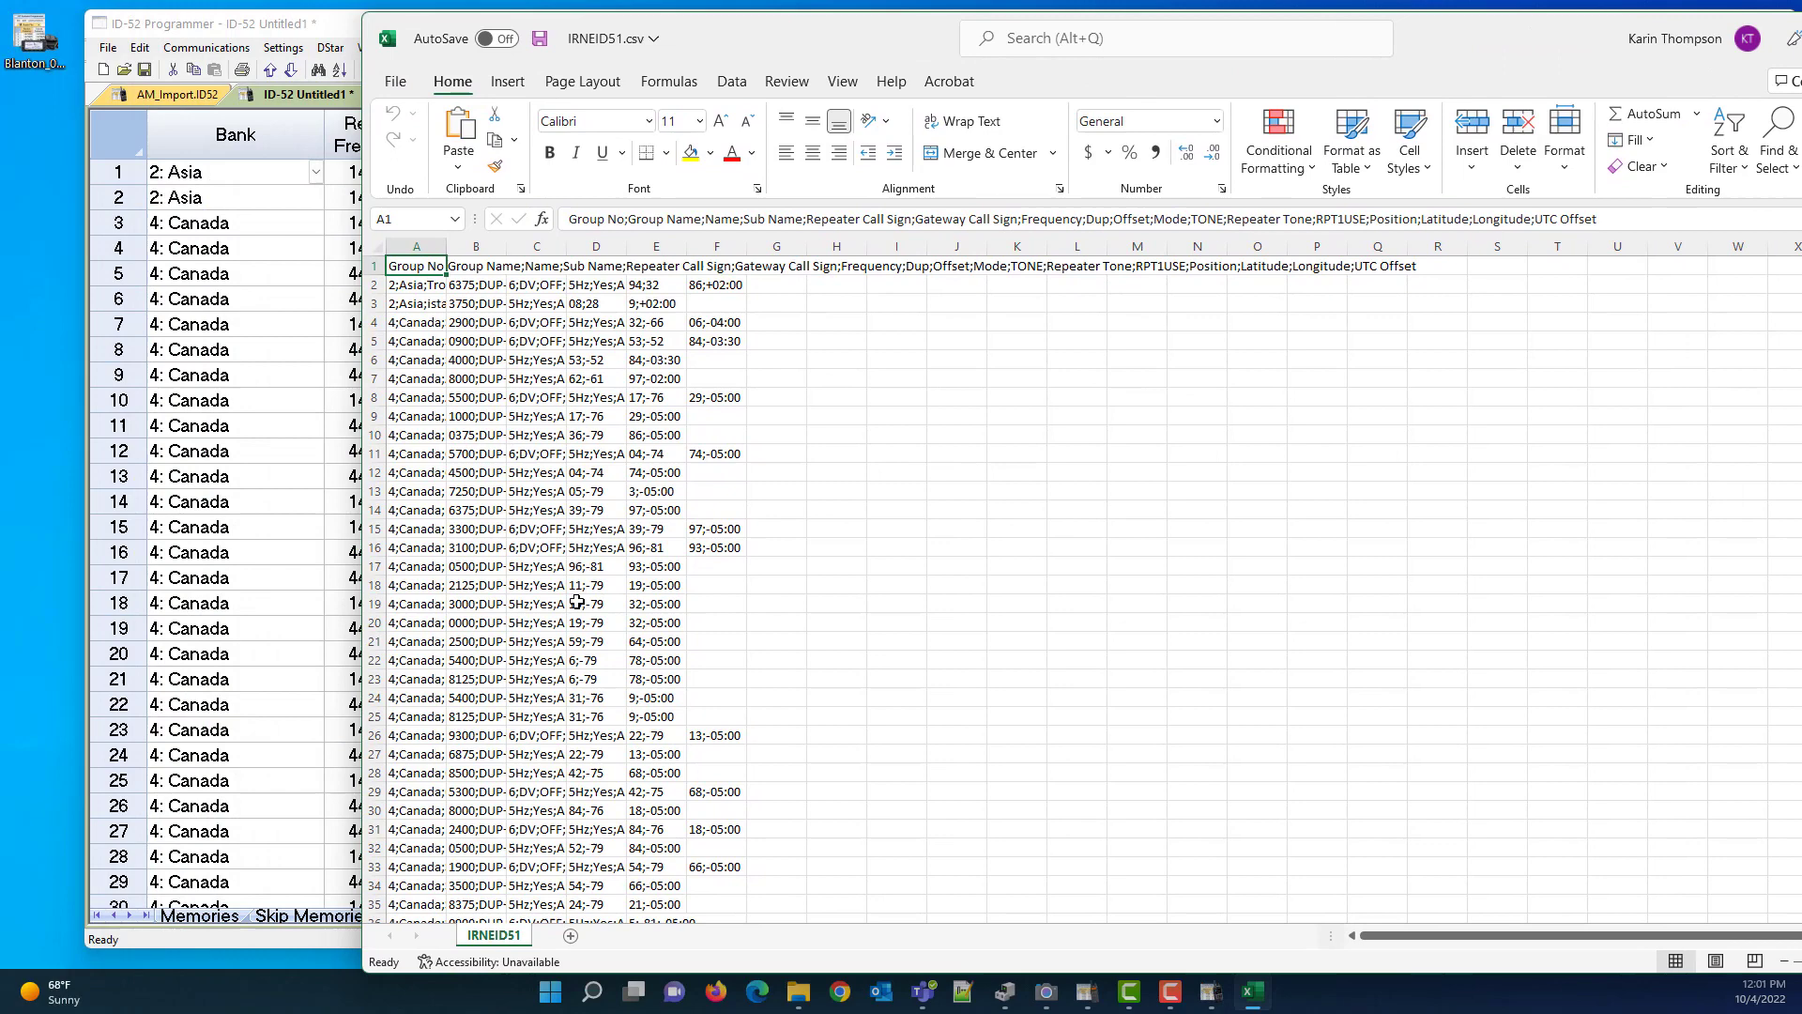
scroll(560, 584, "down", 5)
scroll(559, 584, "down", 12)
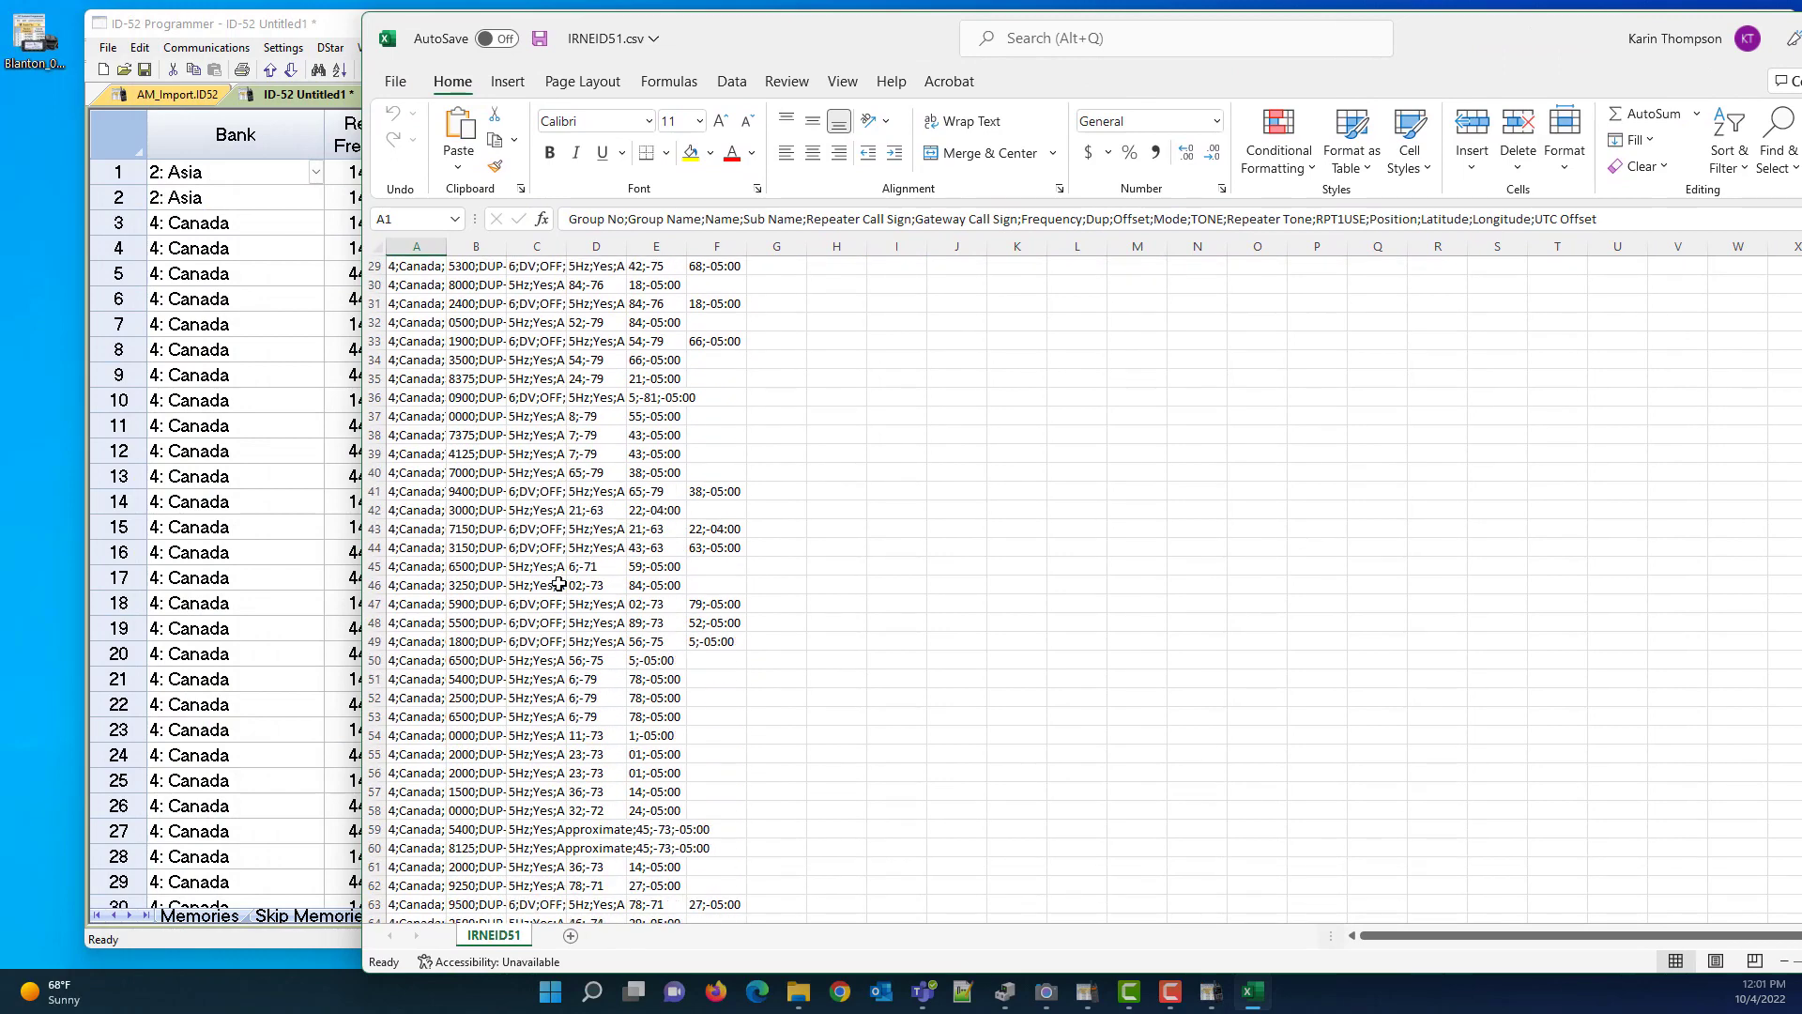
scroll(620, 765, "down", 10)
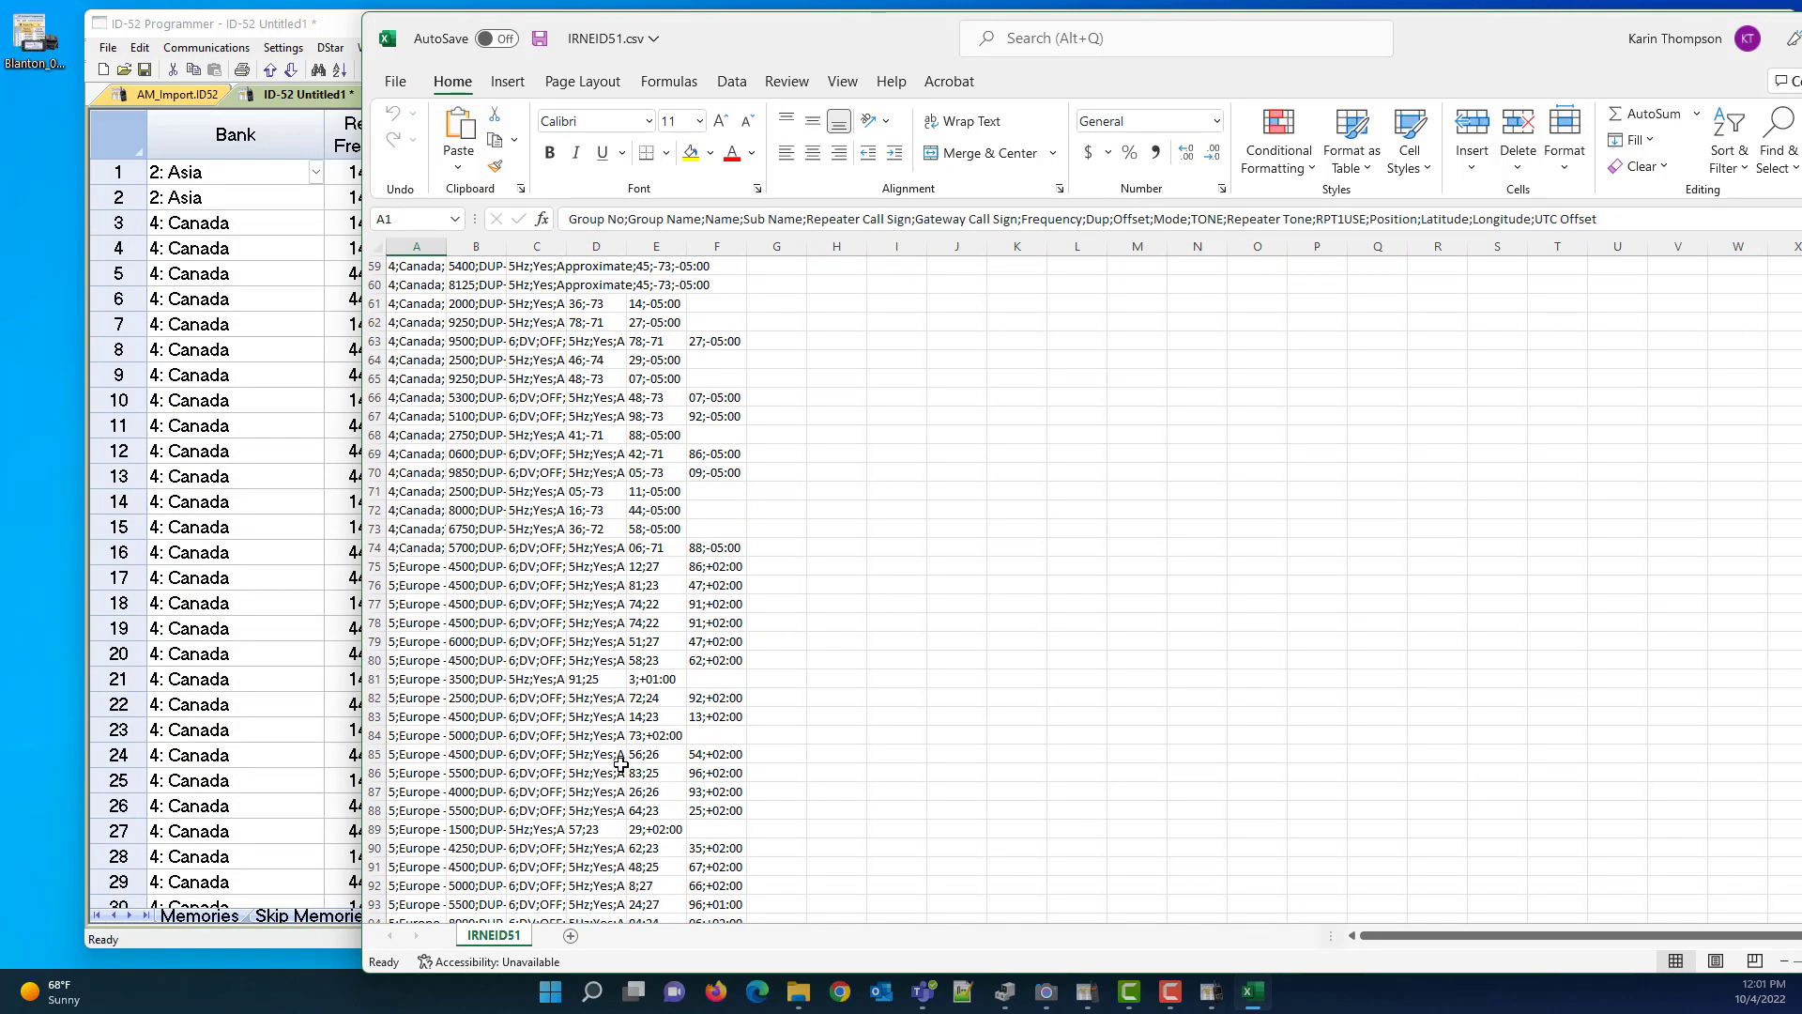
scroll(621, 765, "down", 5)
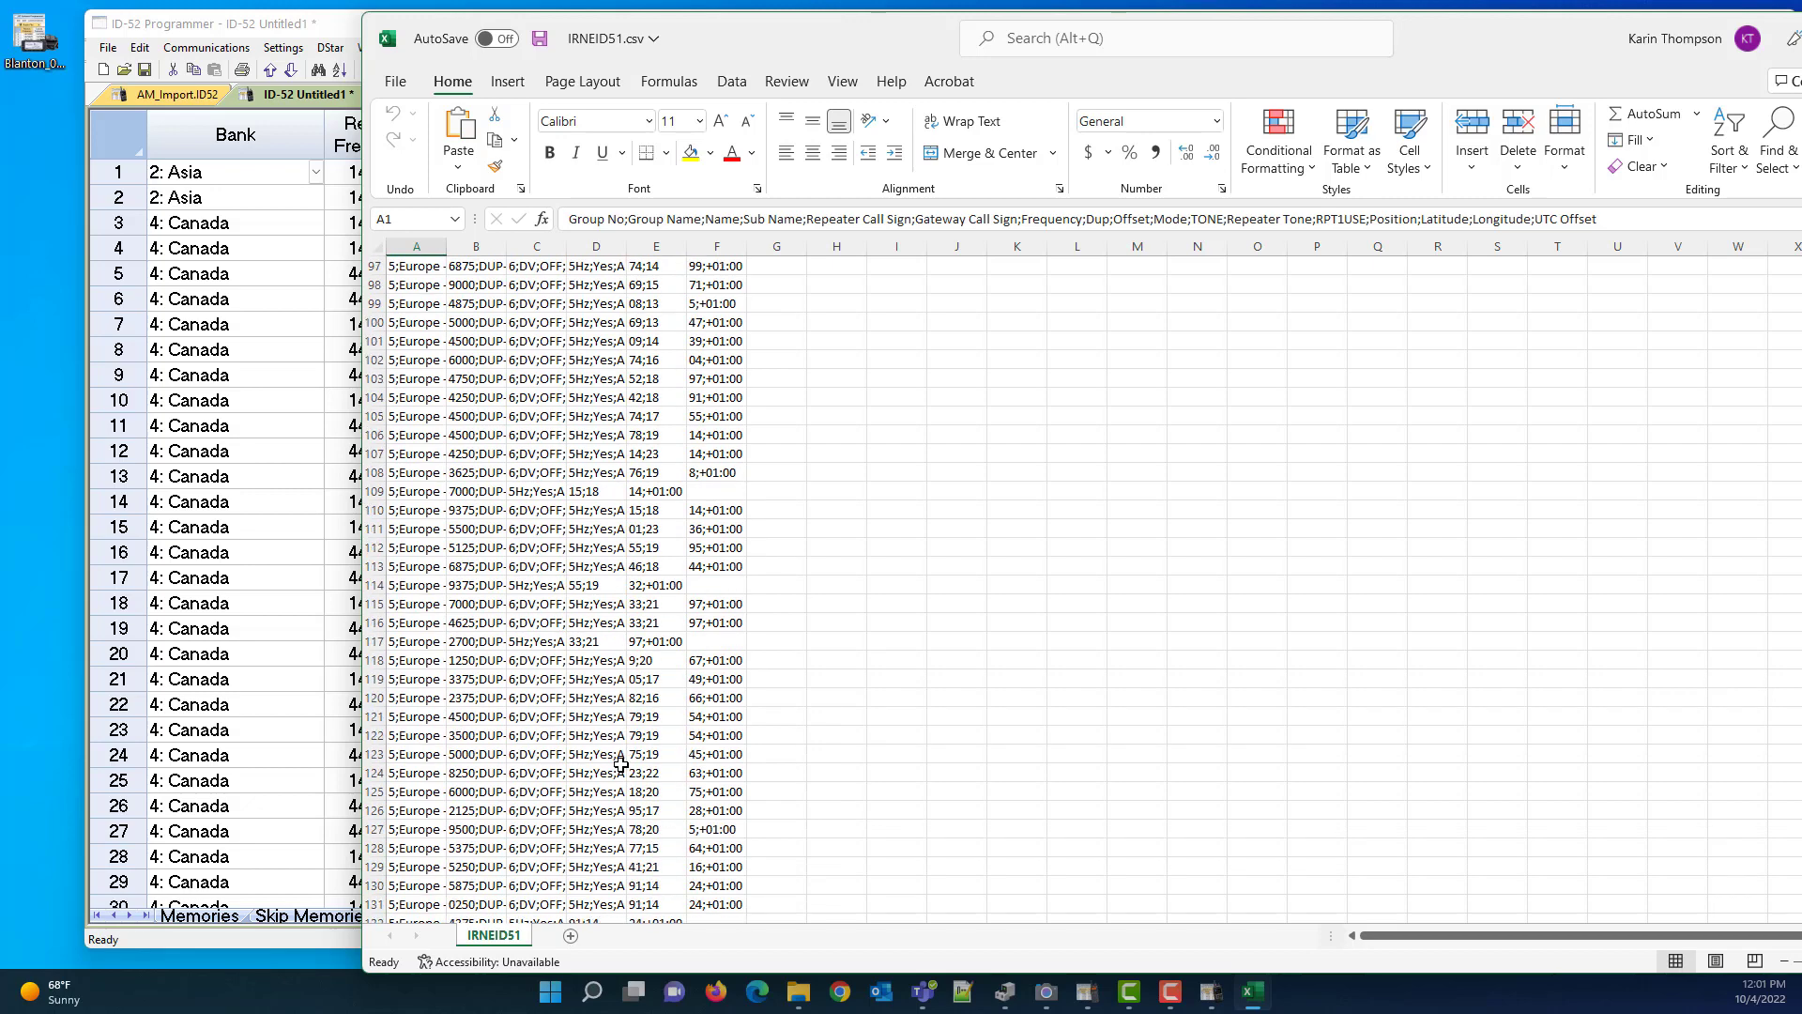
scroll(621, 765, "down", 7)
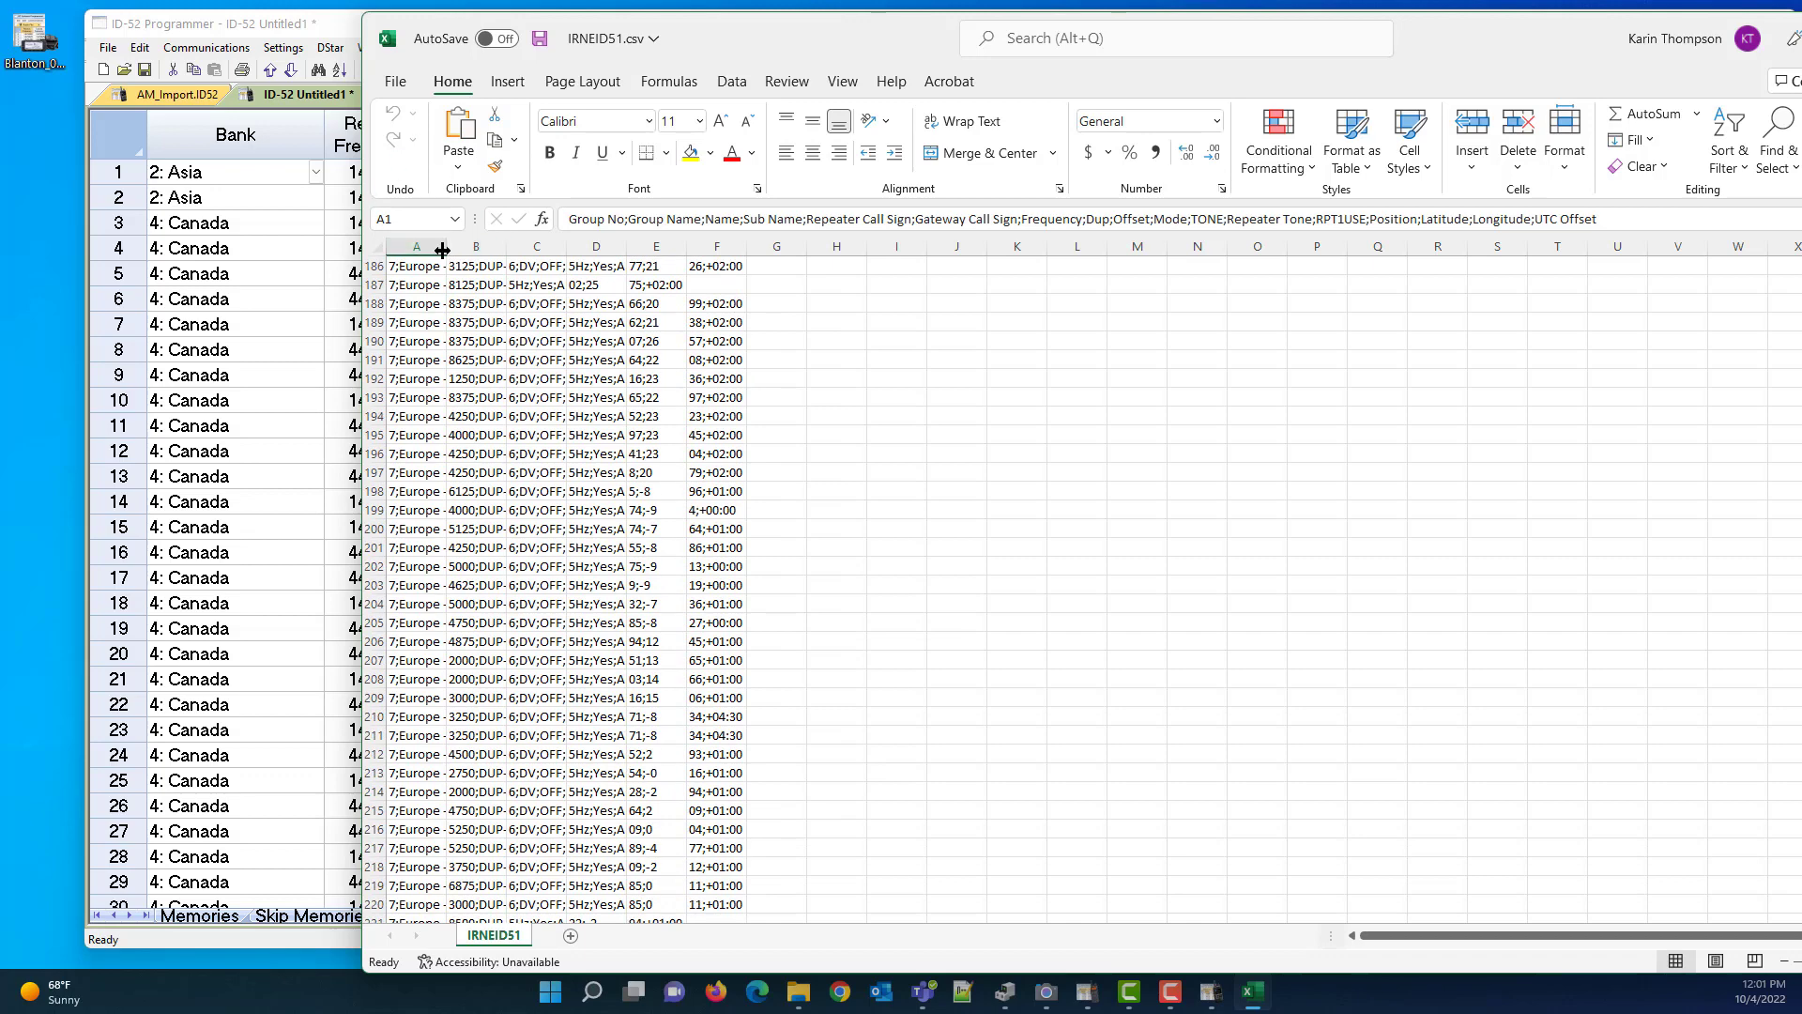
left_click_drag(442, 249, 720, 250)
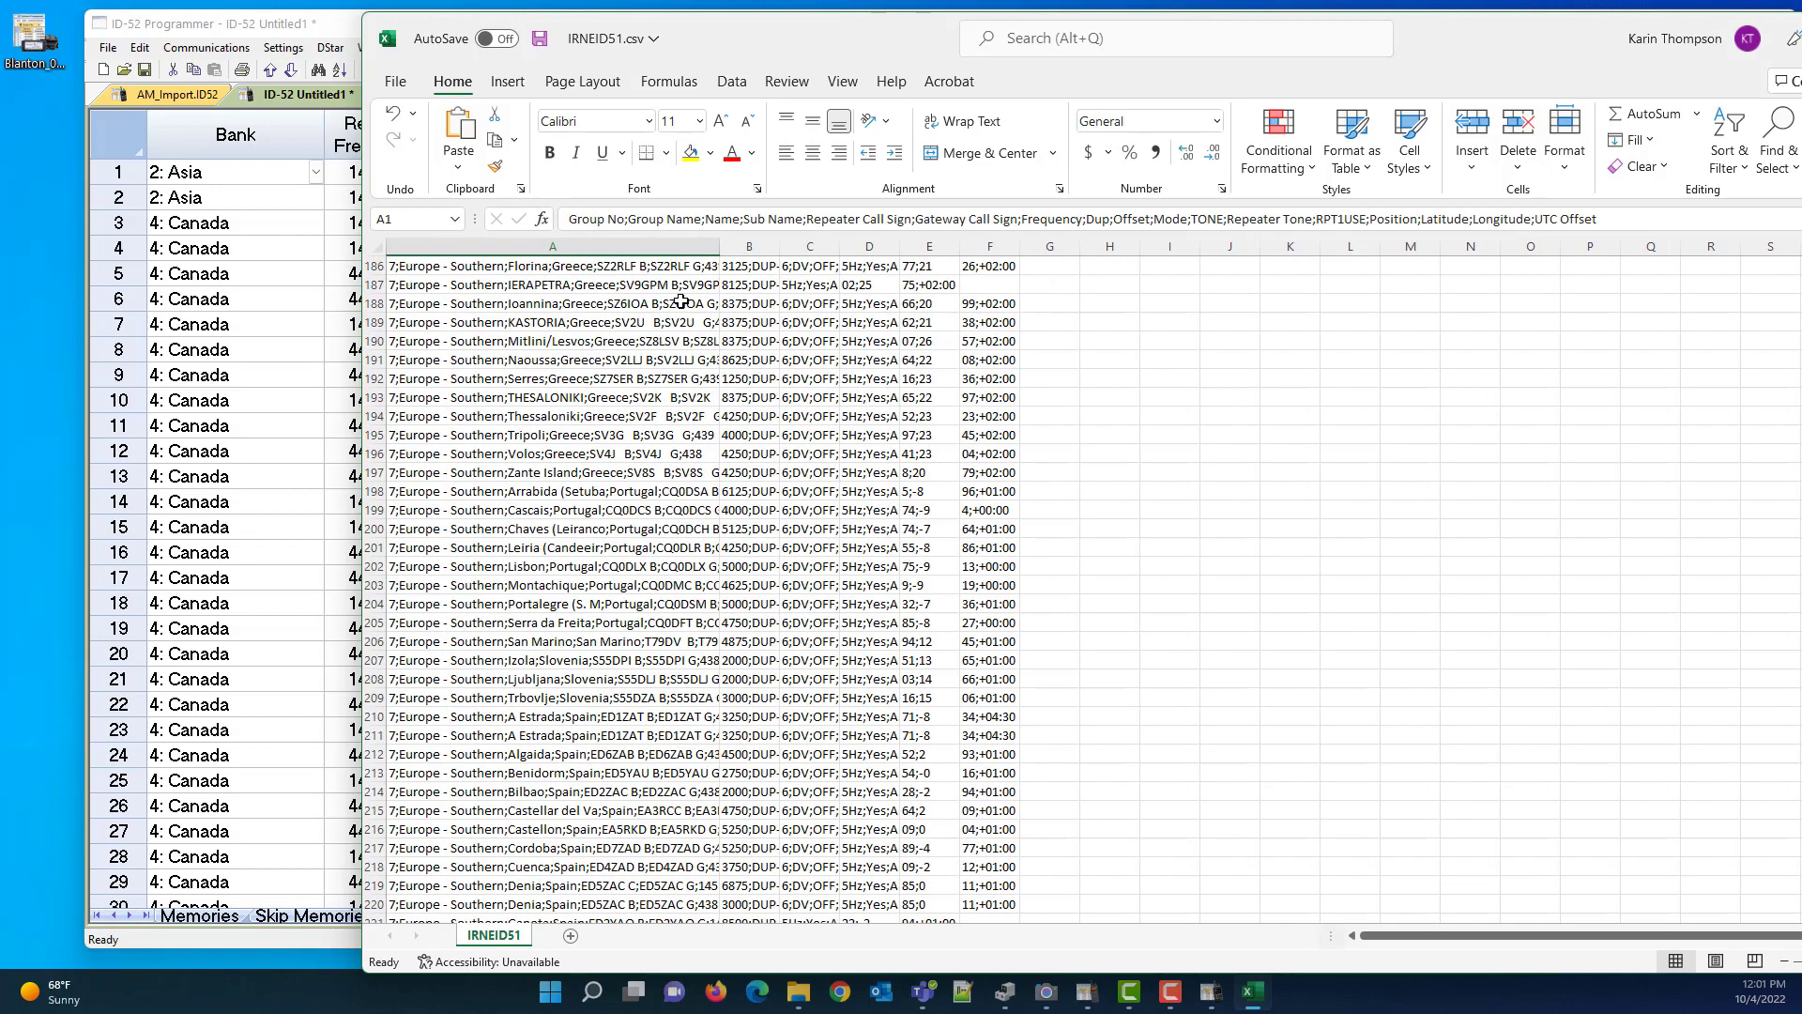
Step: Examine the group numbers and names down to the Italy rows, and compare them with the DR memory banks in ID-52 Programmer
scroll(570, 620, "down", 9)
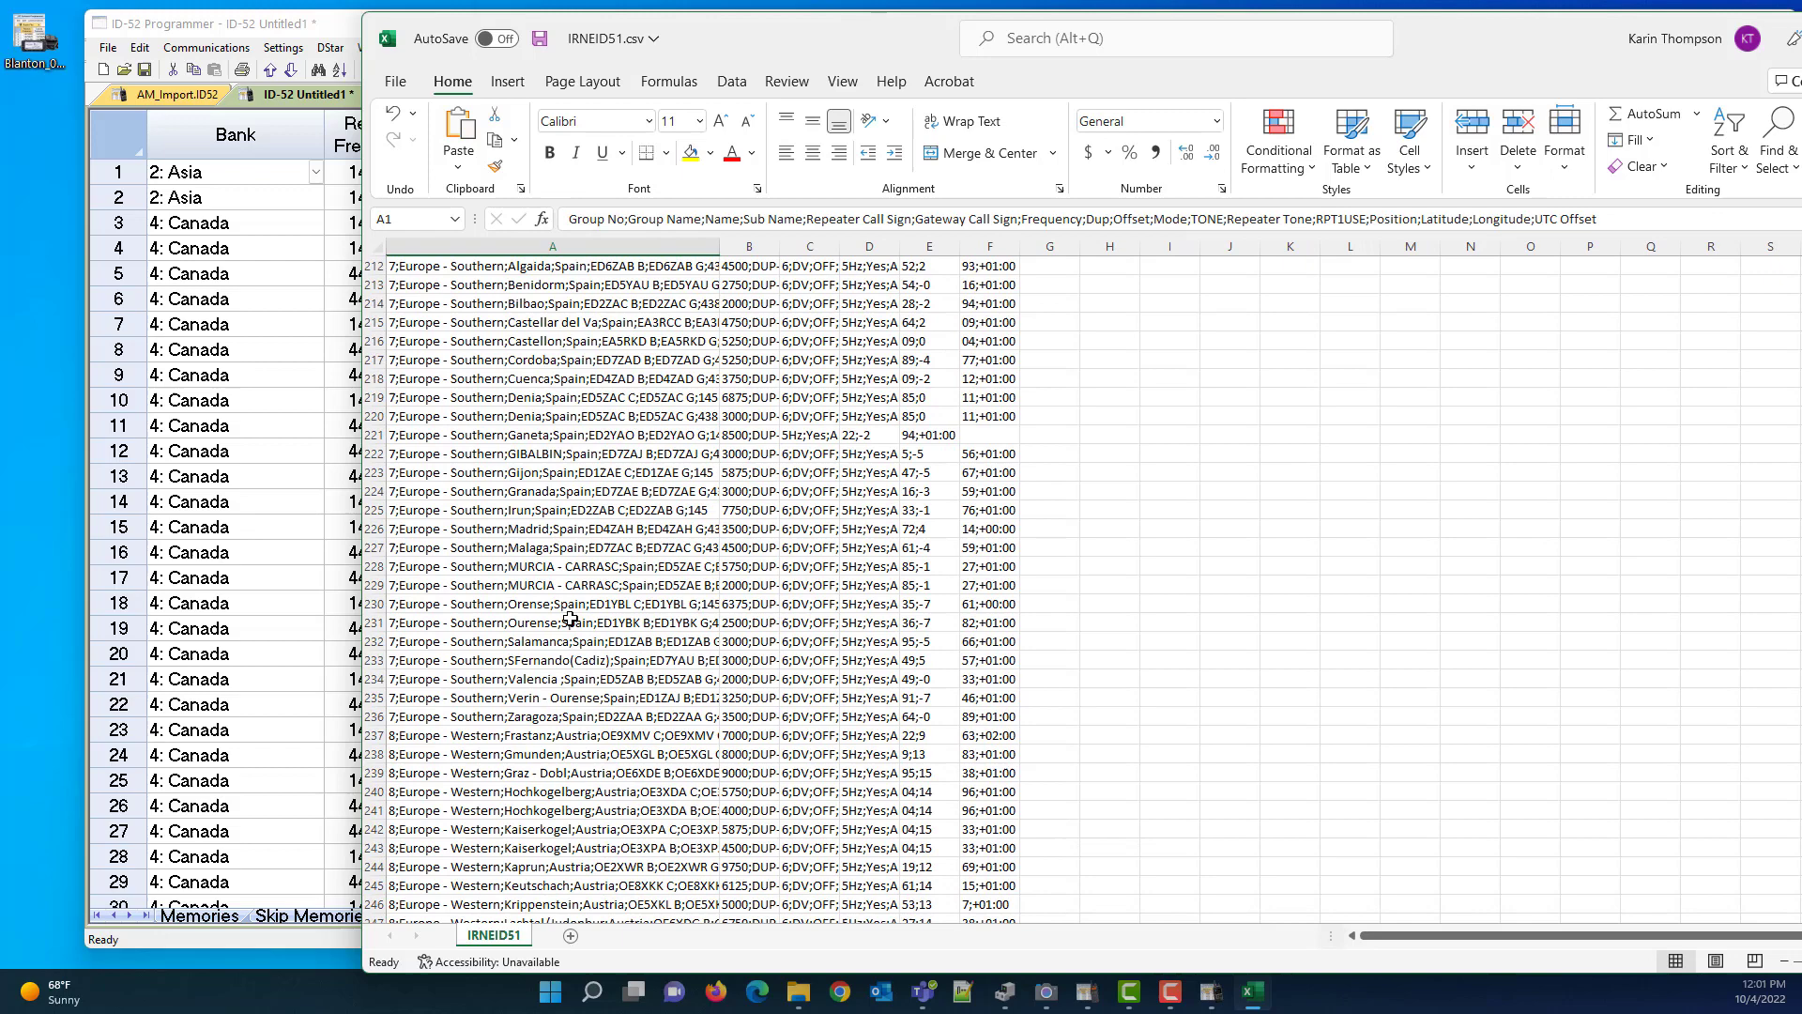
scroll(570, 620, "down", 12)
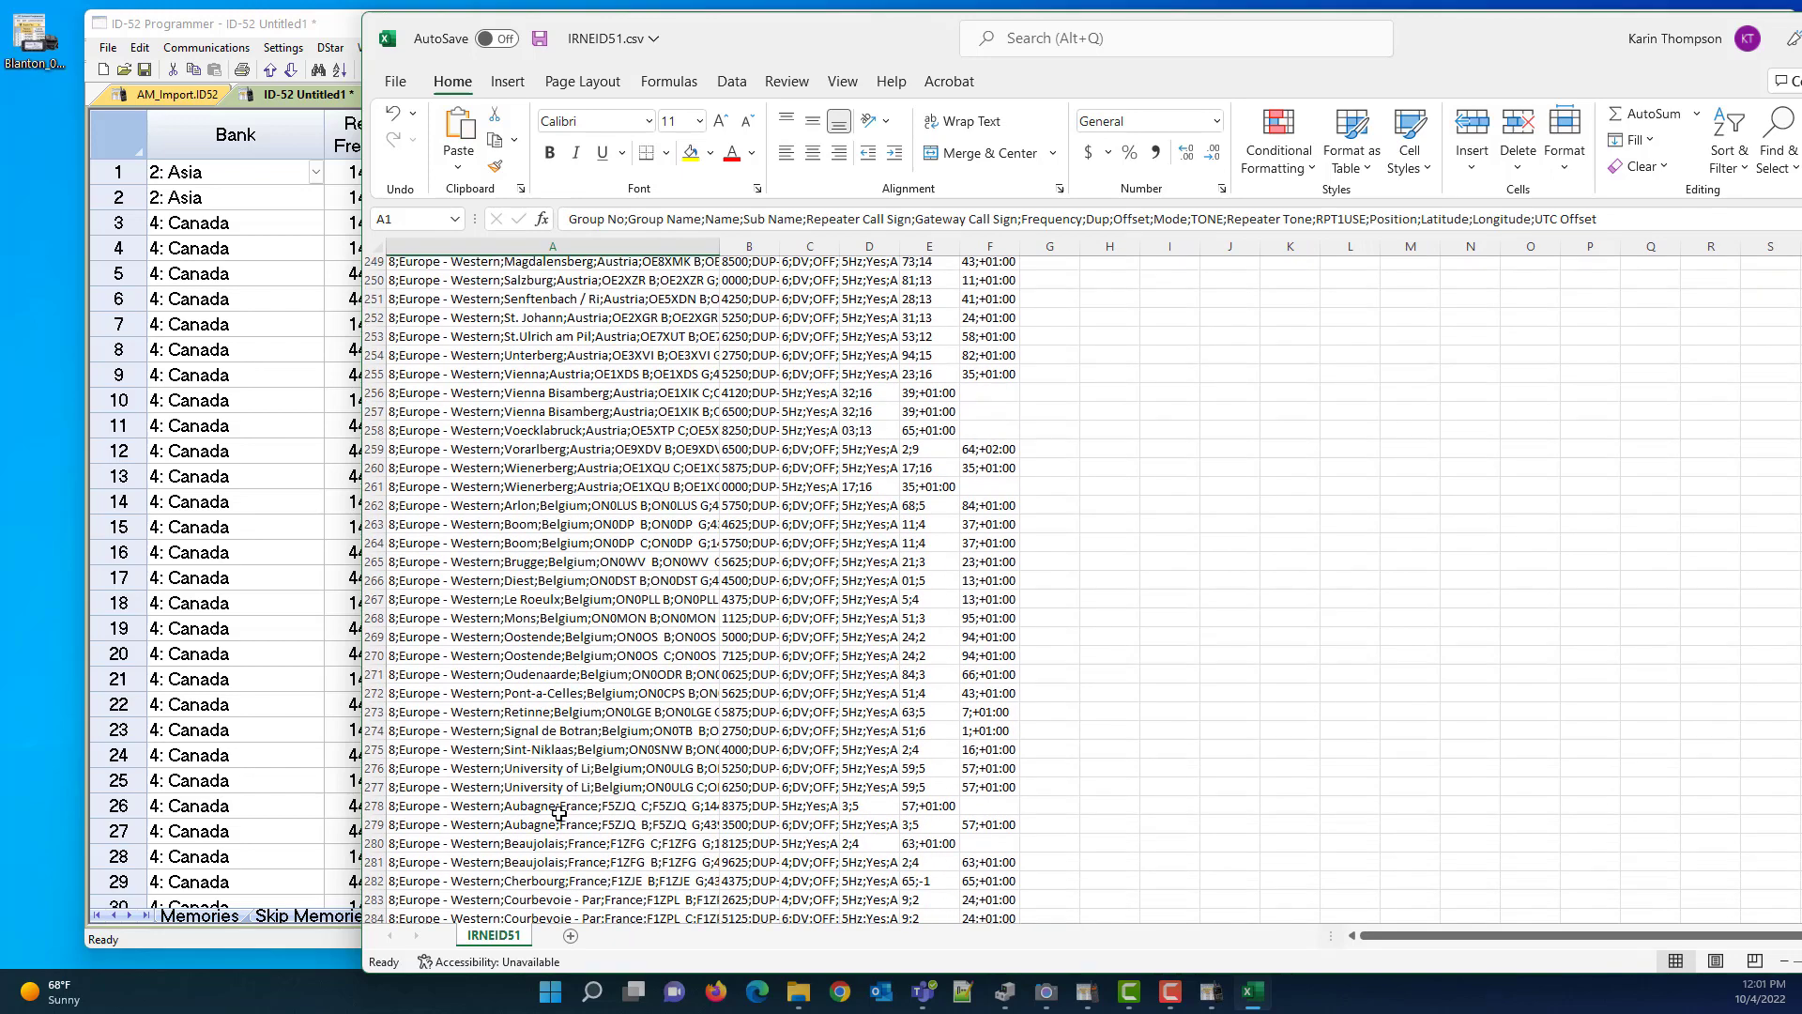
scroll(560, 813, "down", 12)
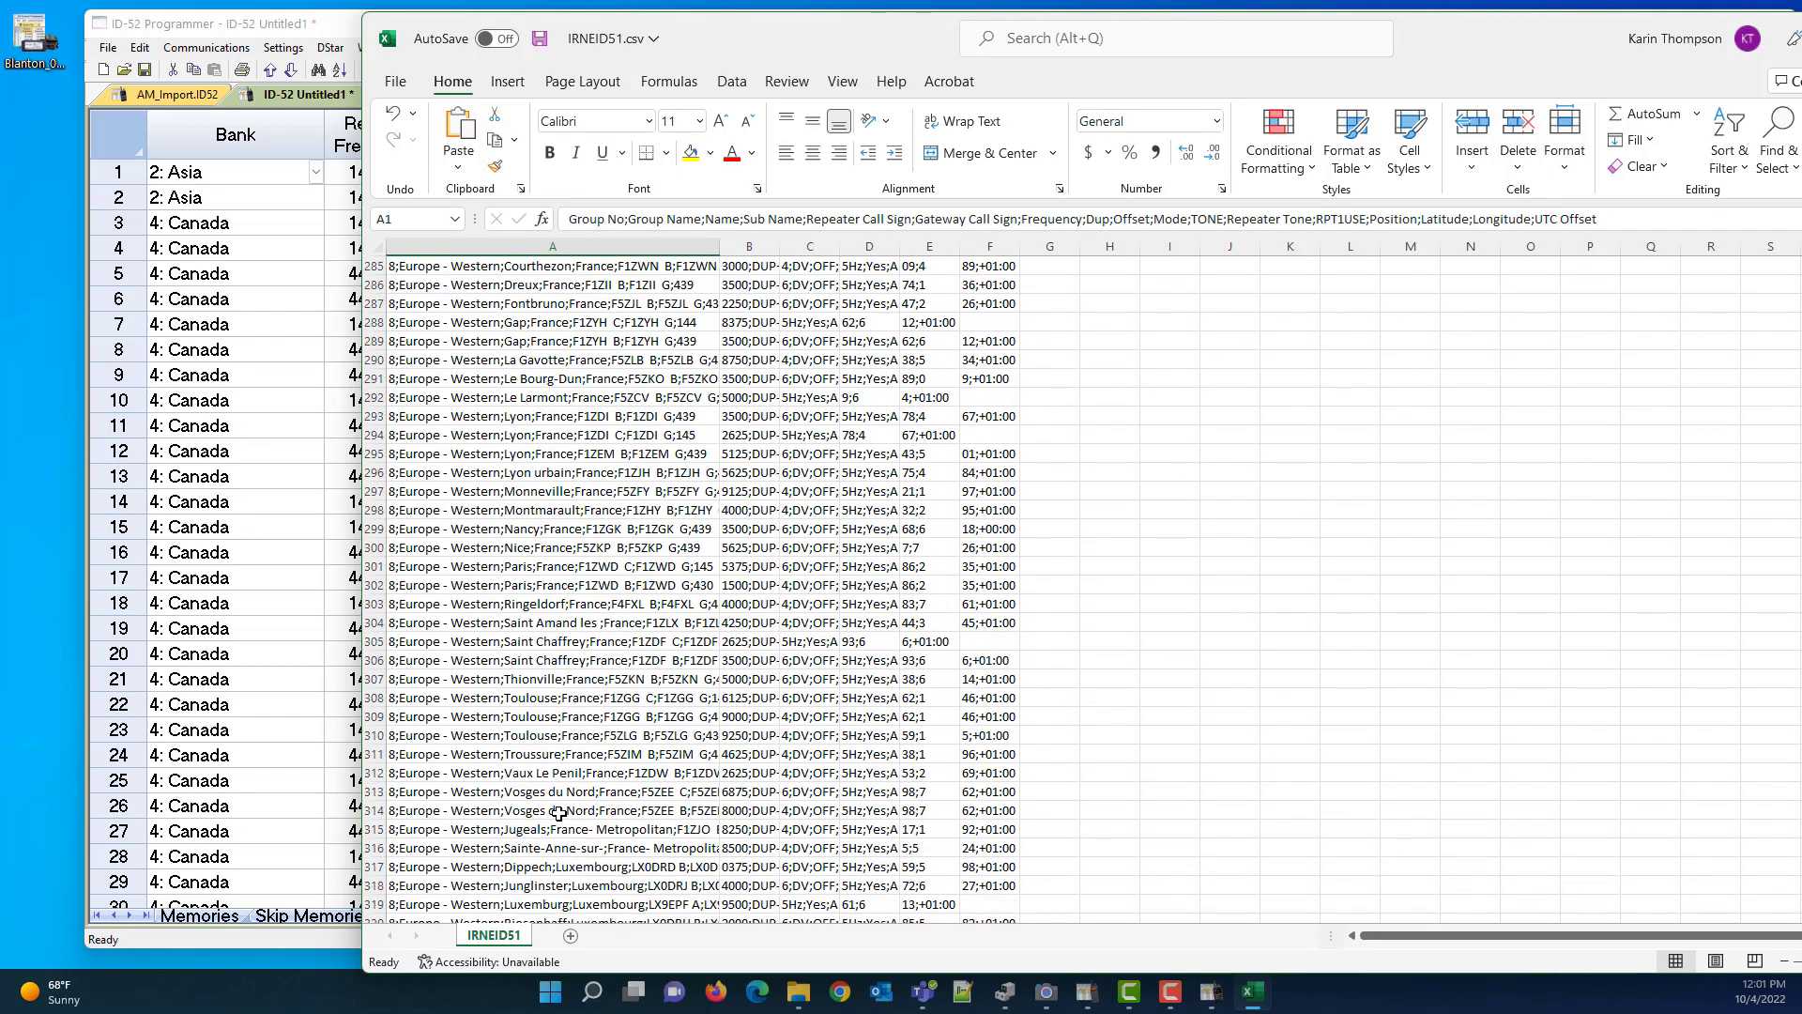
scroll(559, 813, "down", 13)
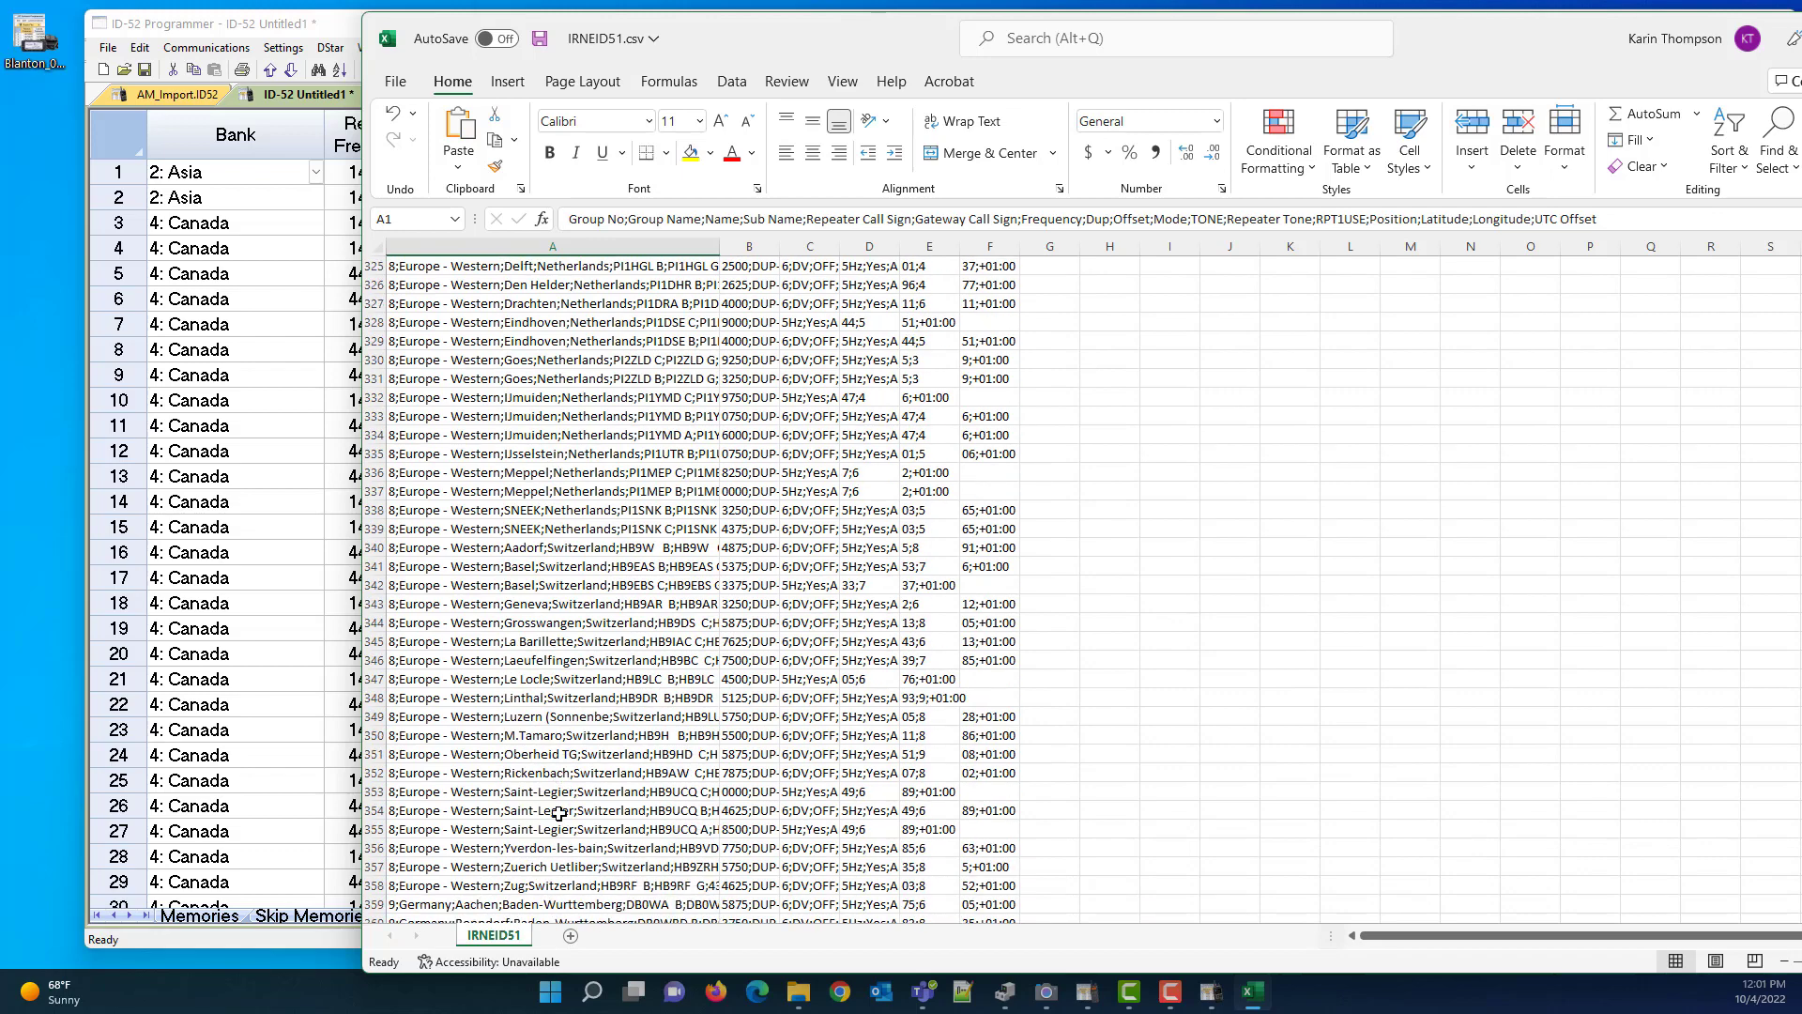
scroll(559, 813, "down", 12)
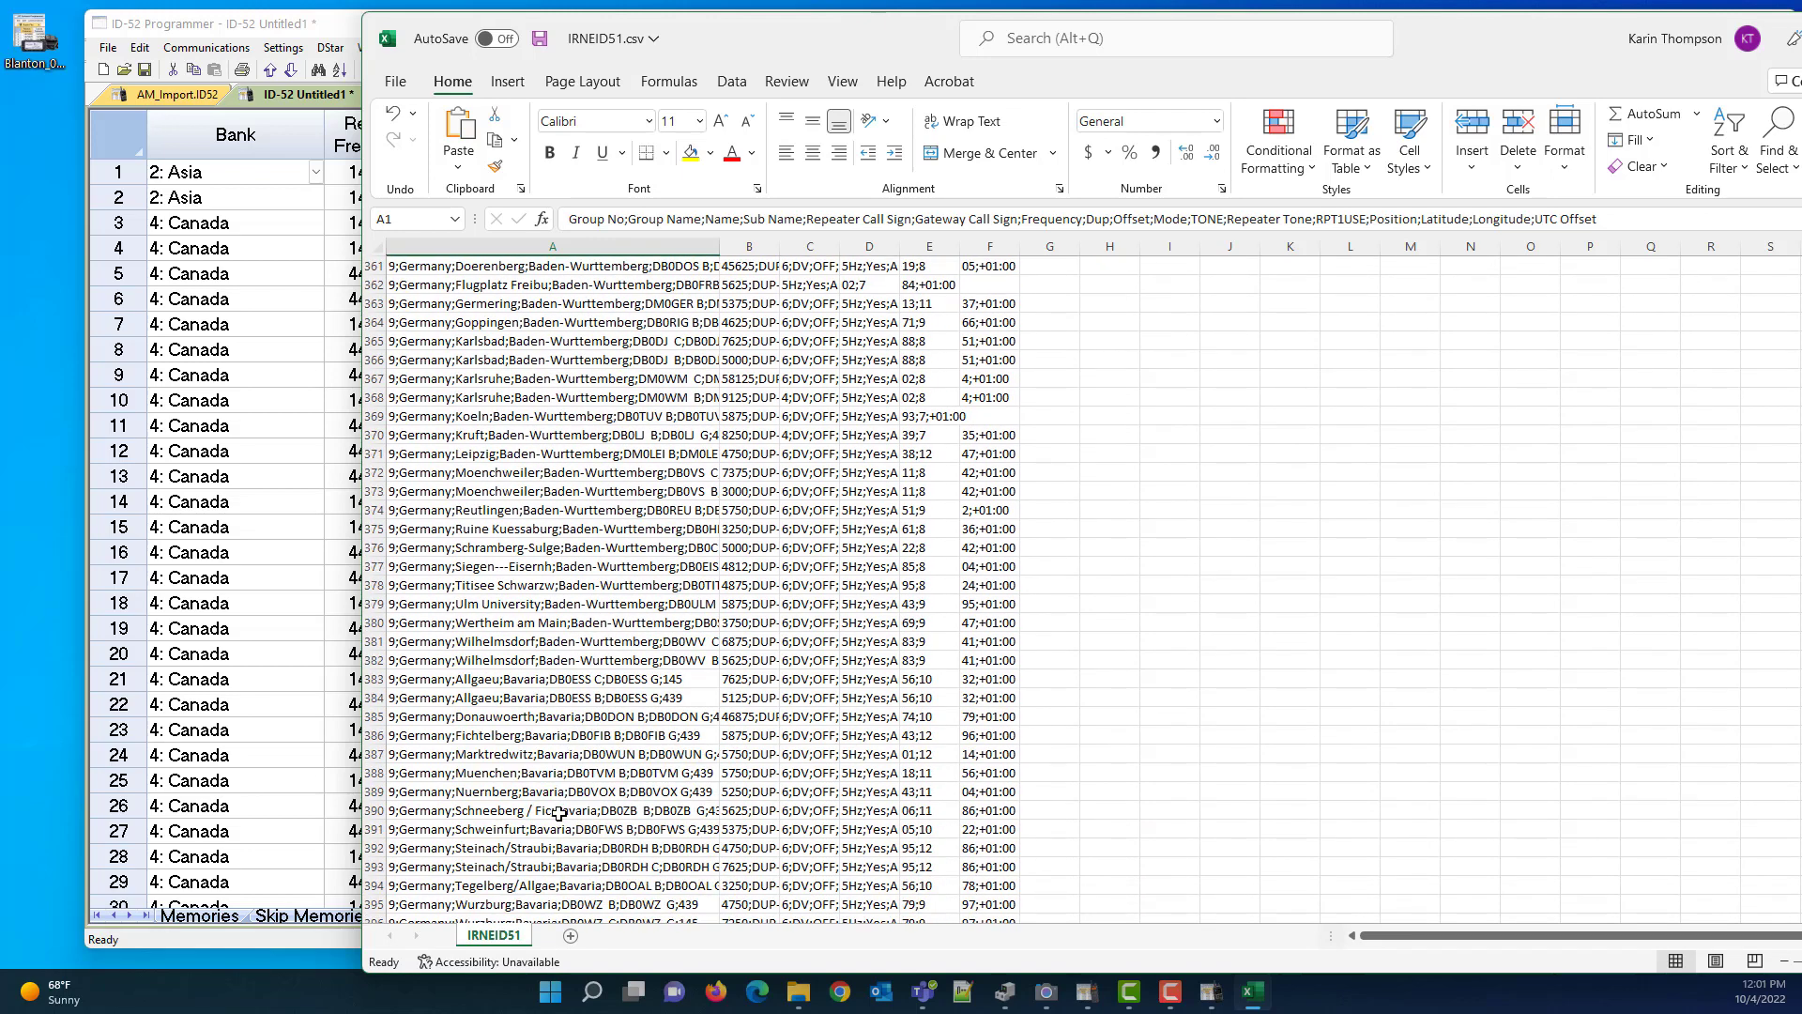
scroll(560, 813, "down", 12)
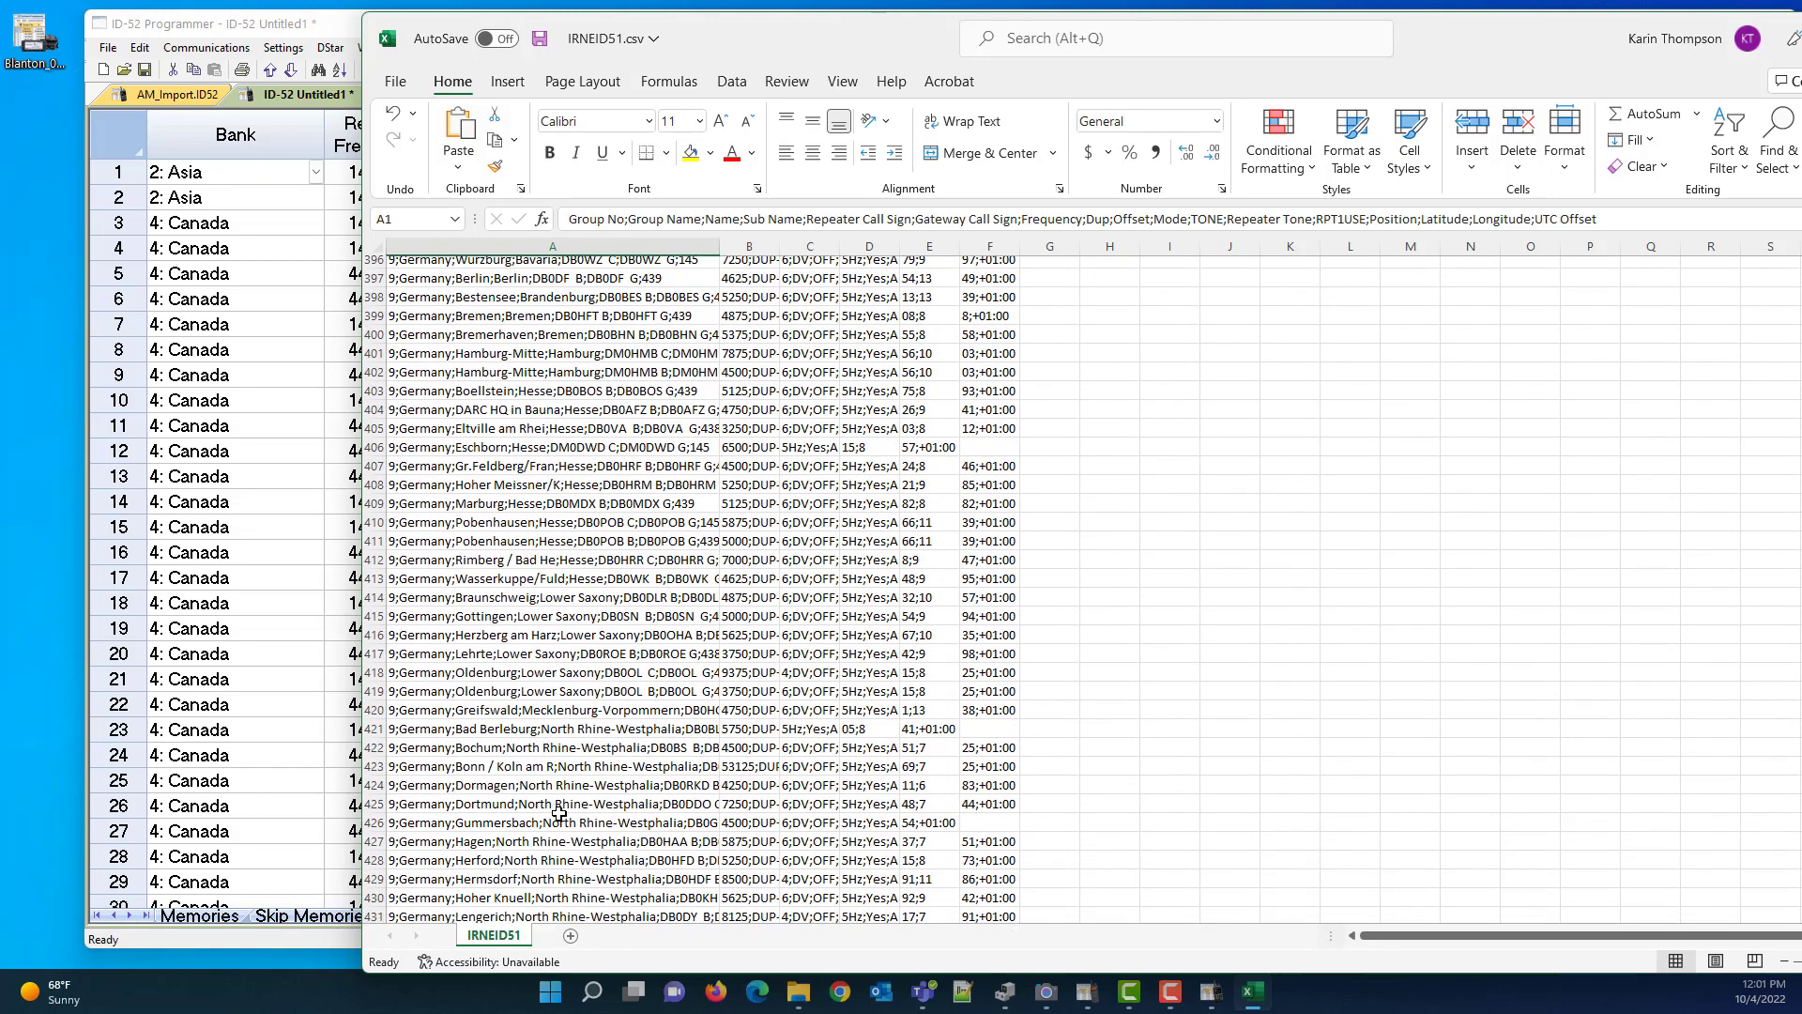
scroll(560, 813, "down", 9)
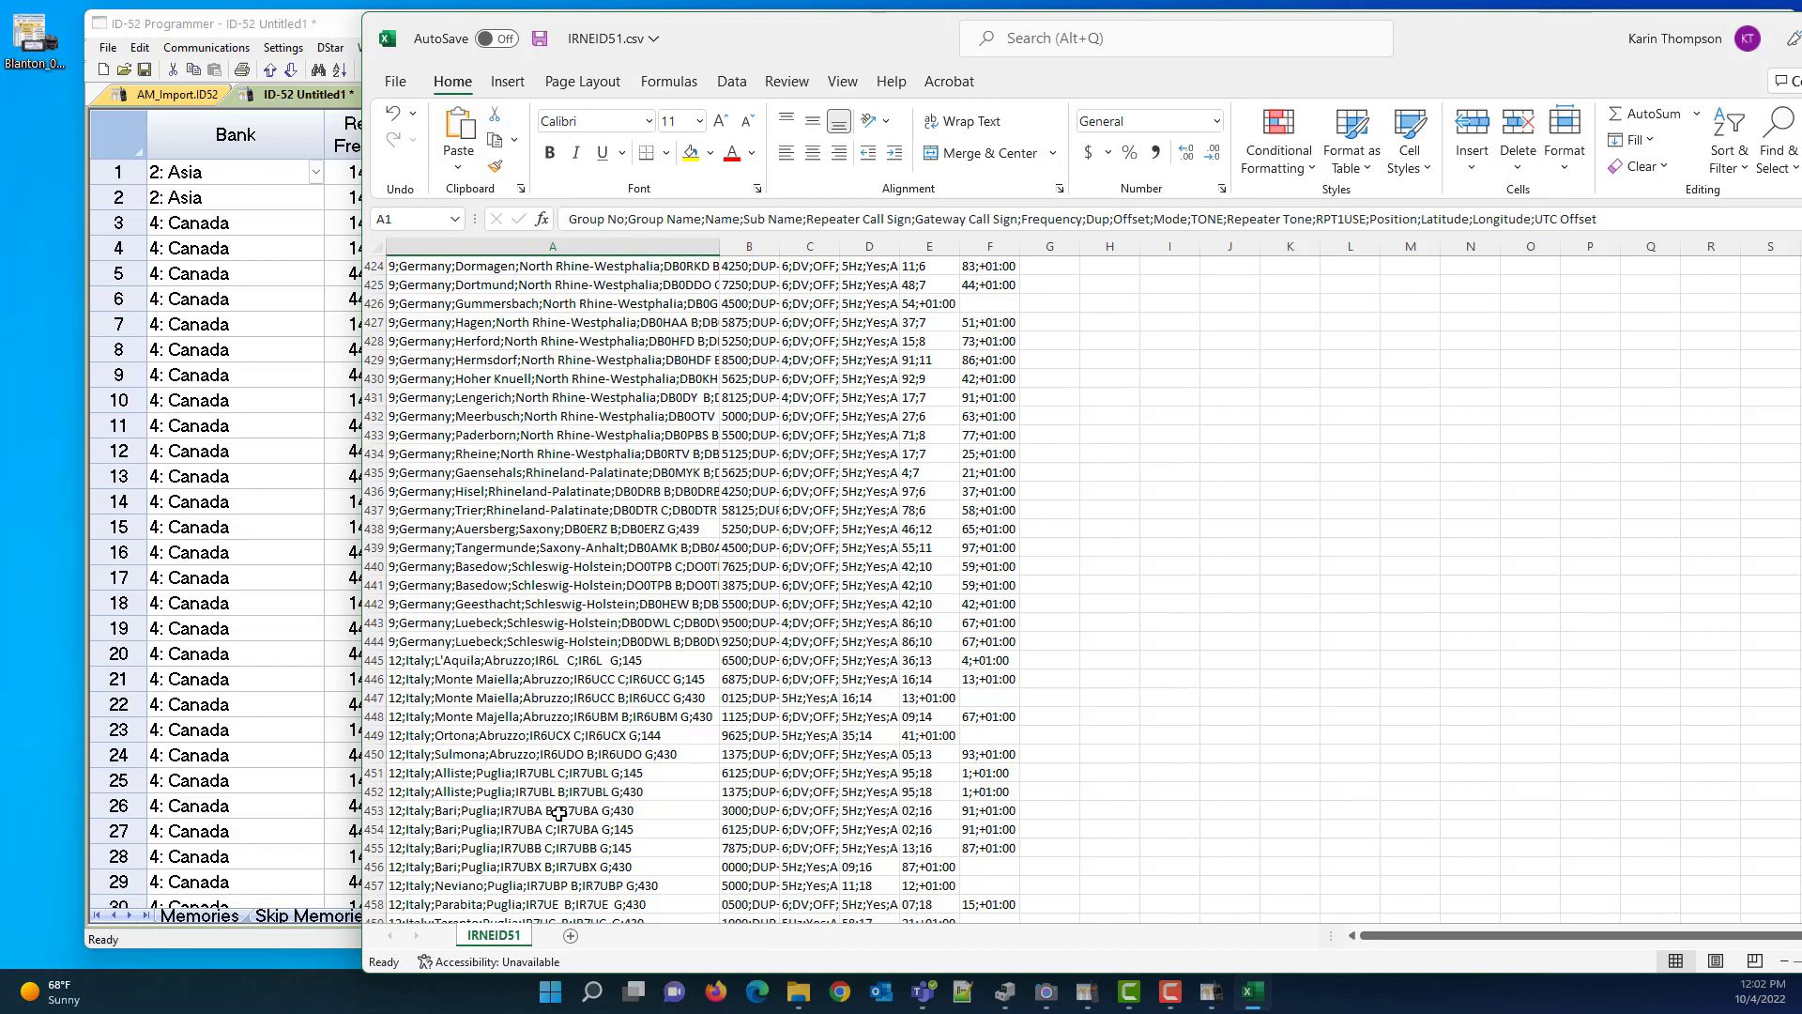
left_click(238, 614)
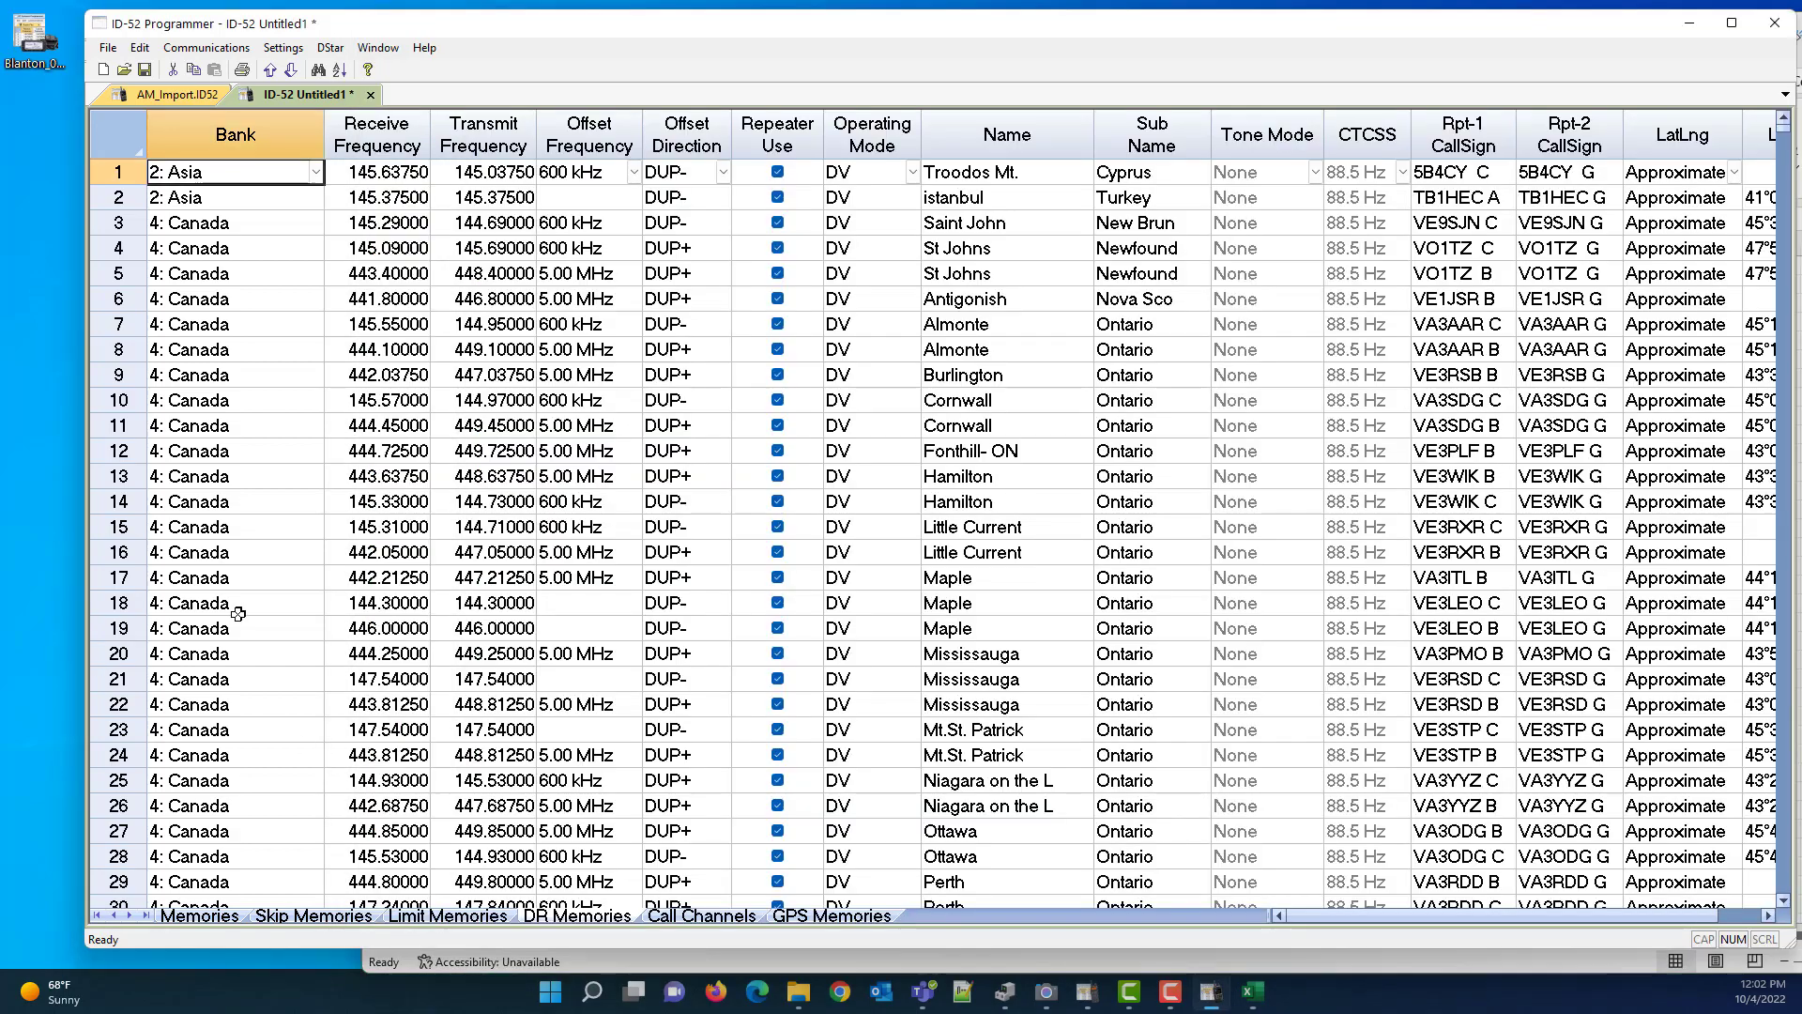
scroll(238, 614, "down", 4)
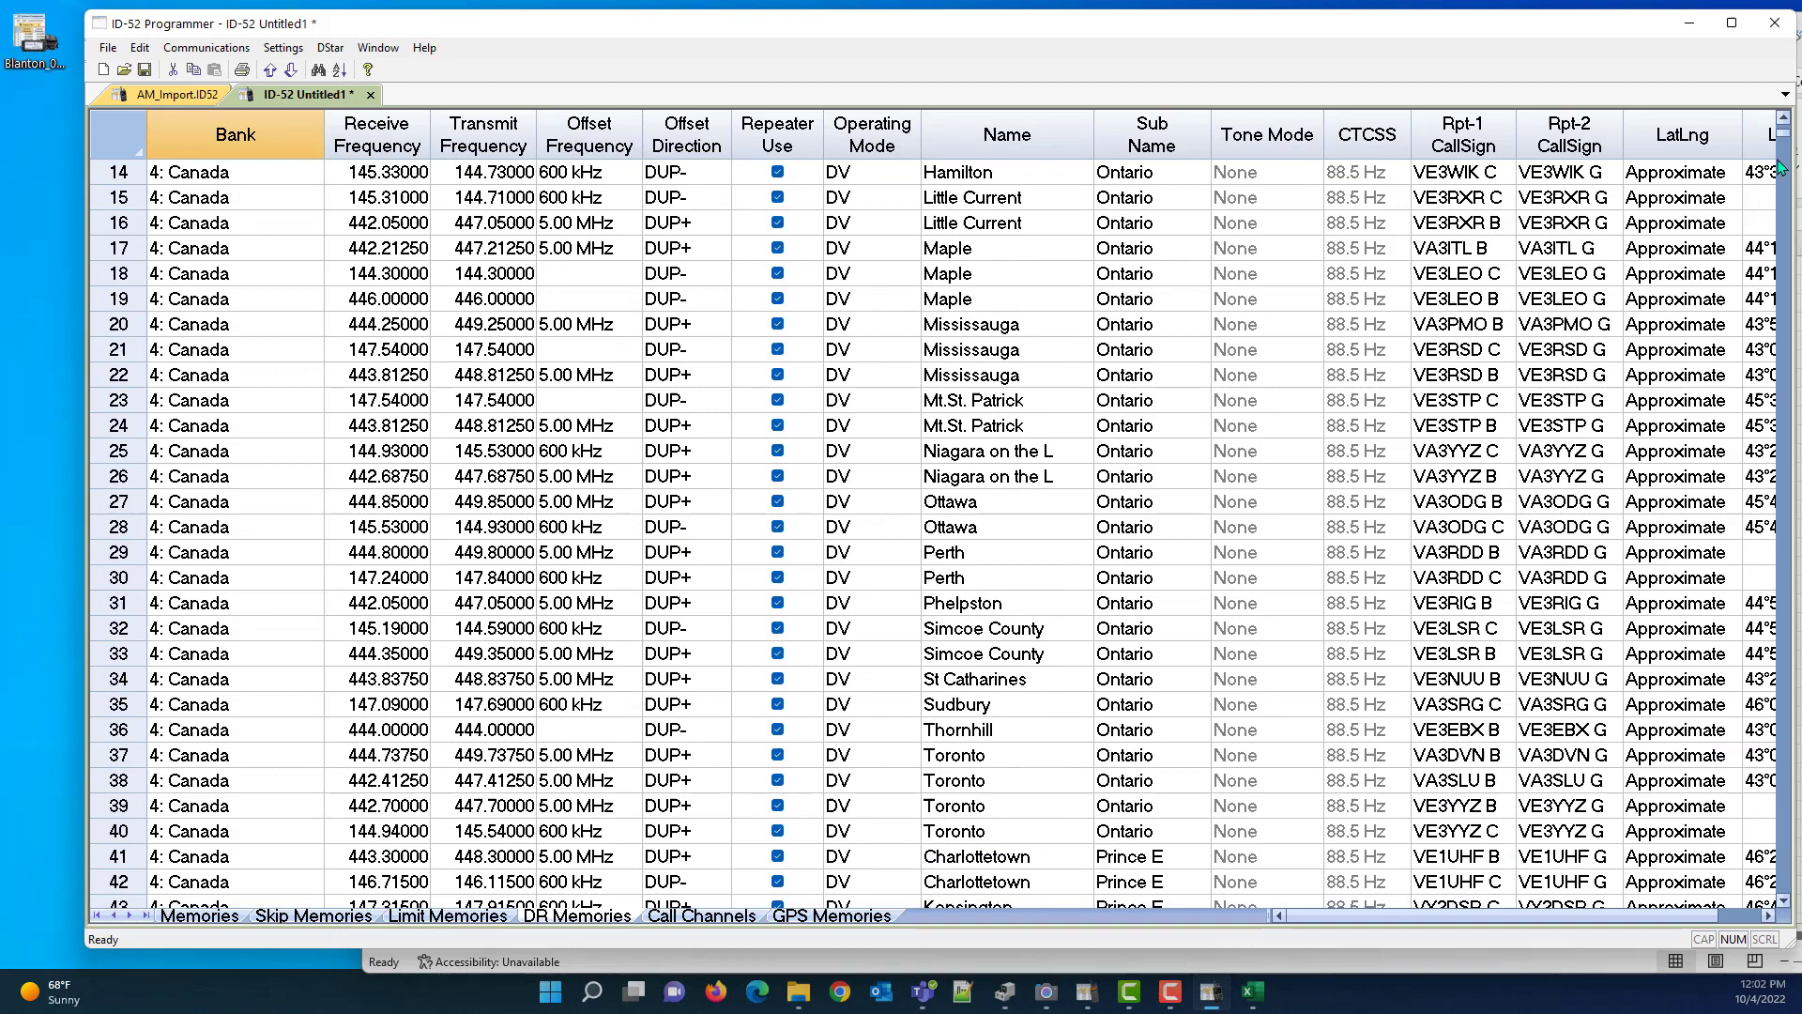
scroll(1784, 138, "up", 4)
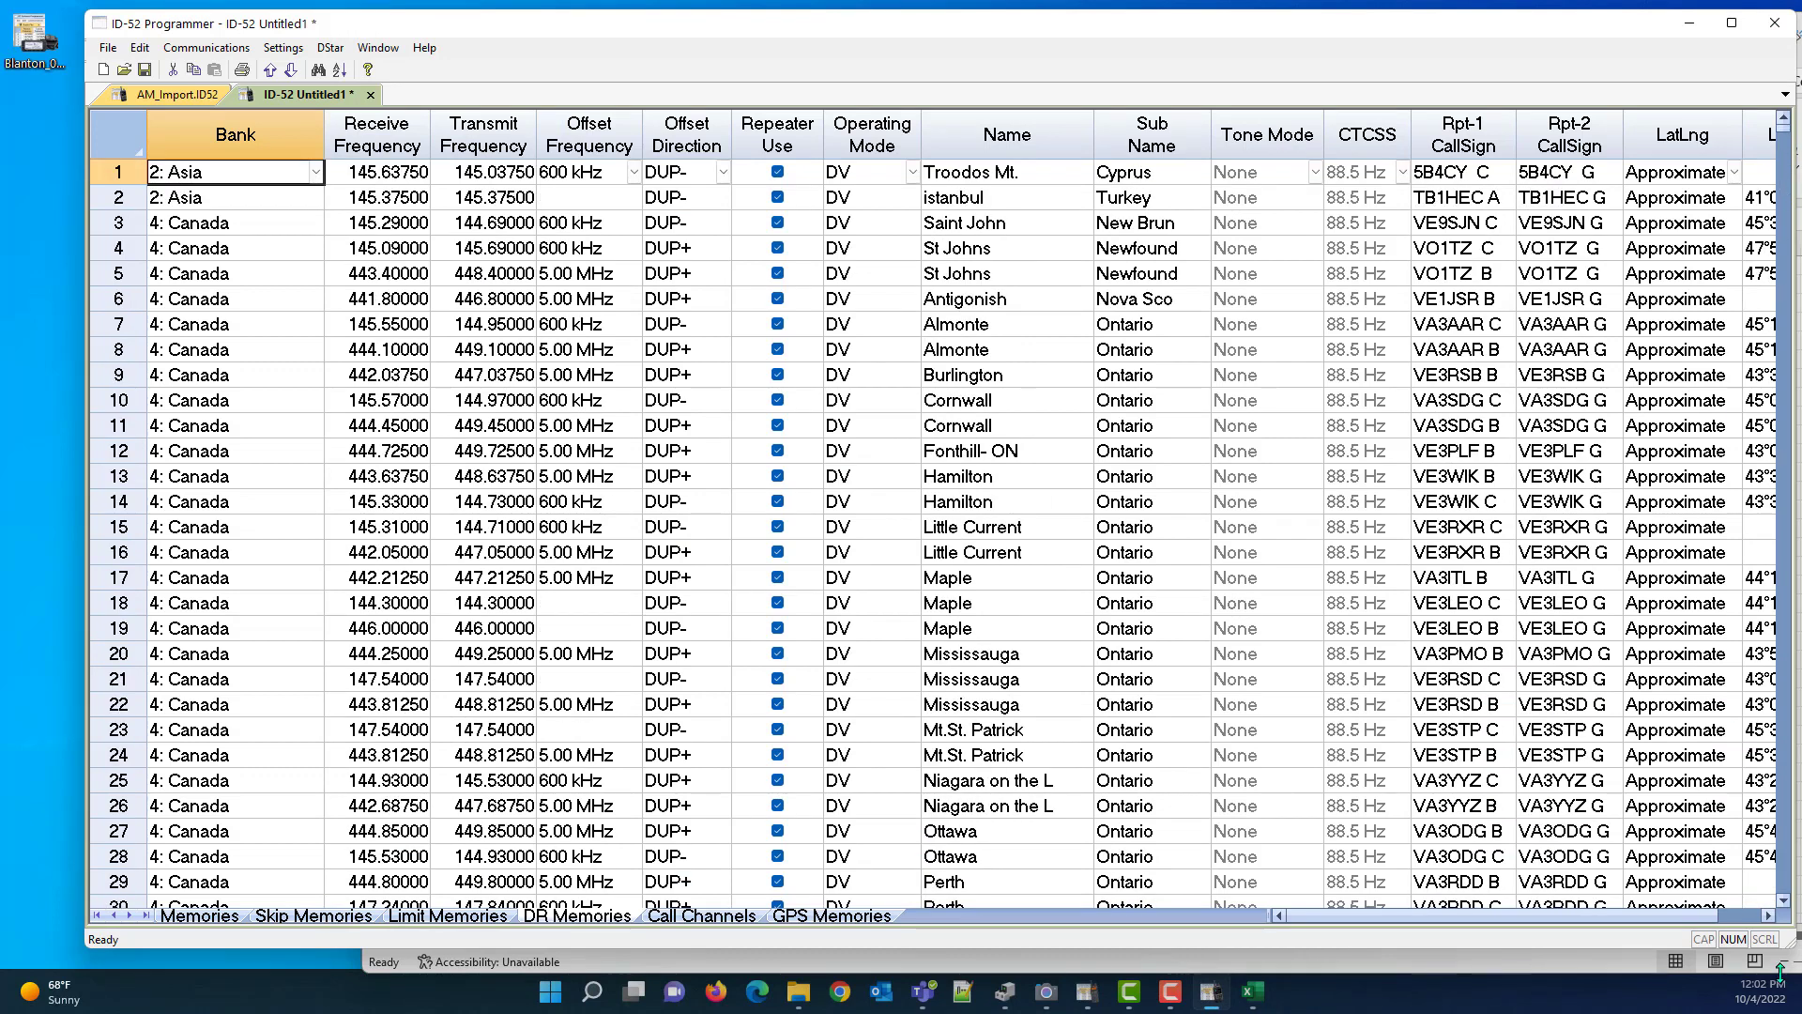
left_click_drag(1788, 907, 1788, 907)
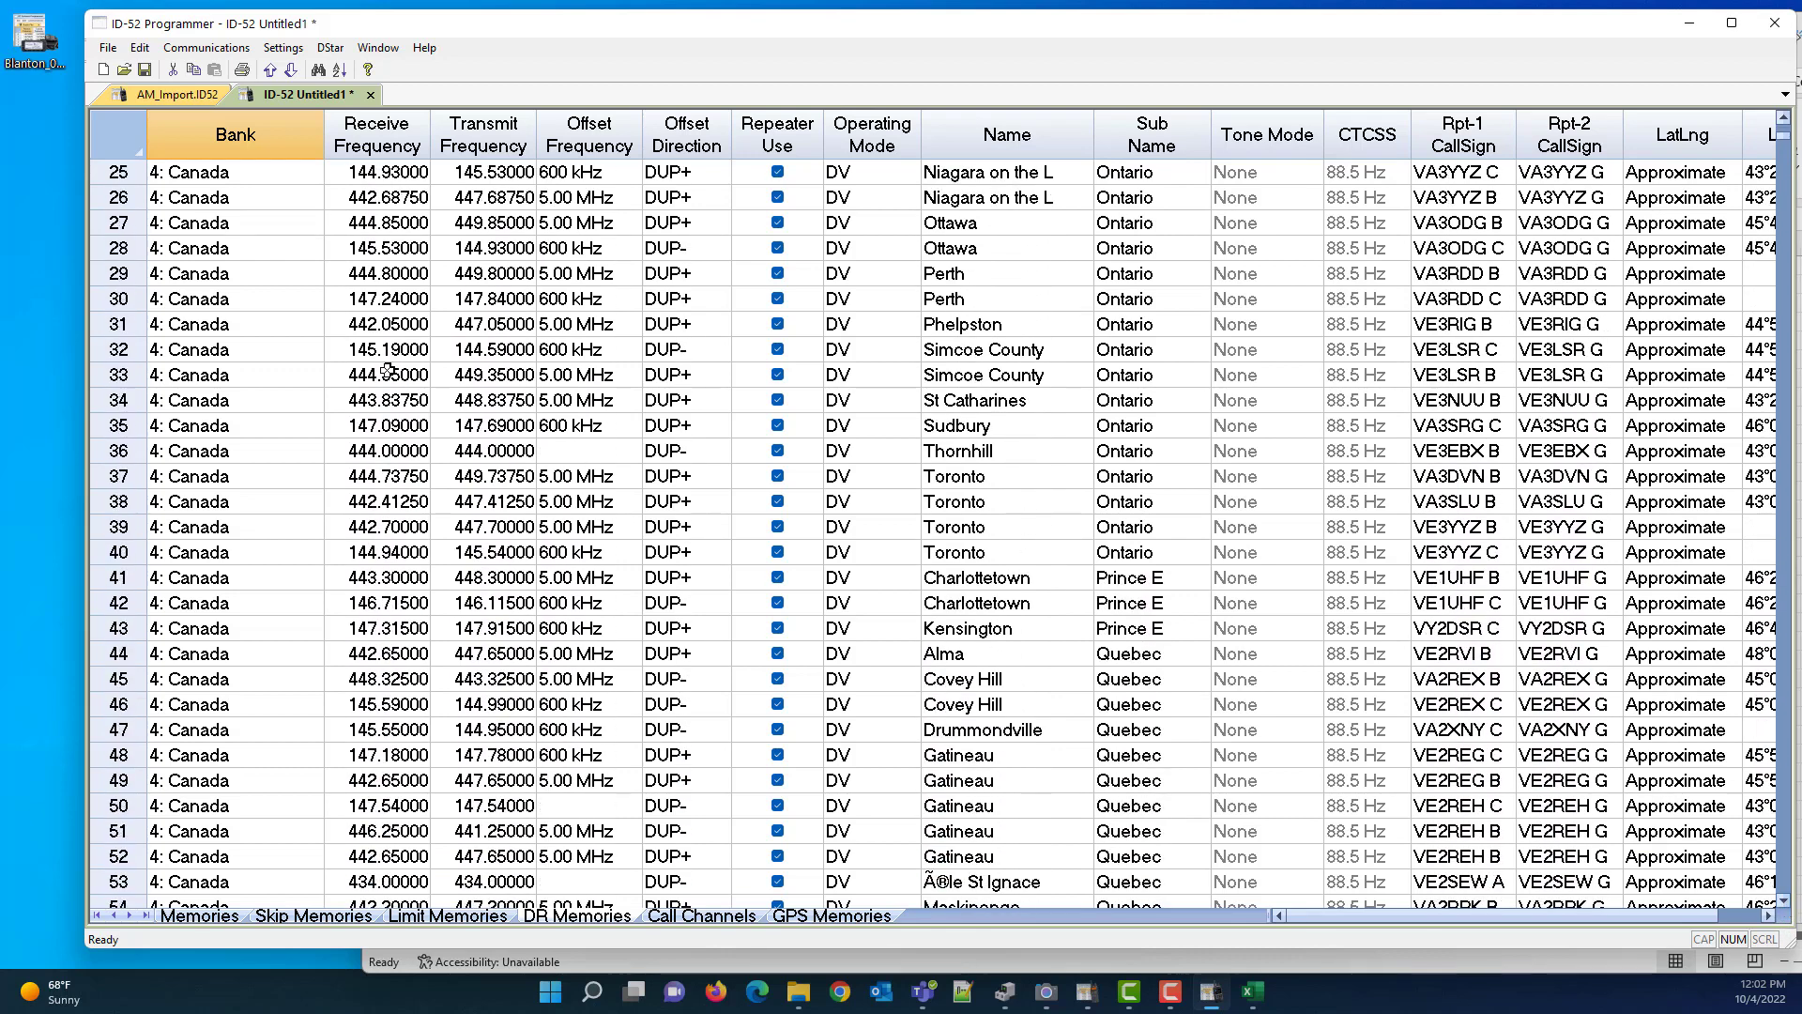
Step: Open Bank Names and Linking and rename DR memory bank 12 to Italy
left_click(300, 54)
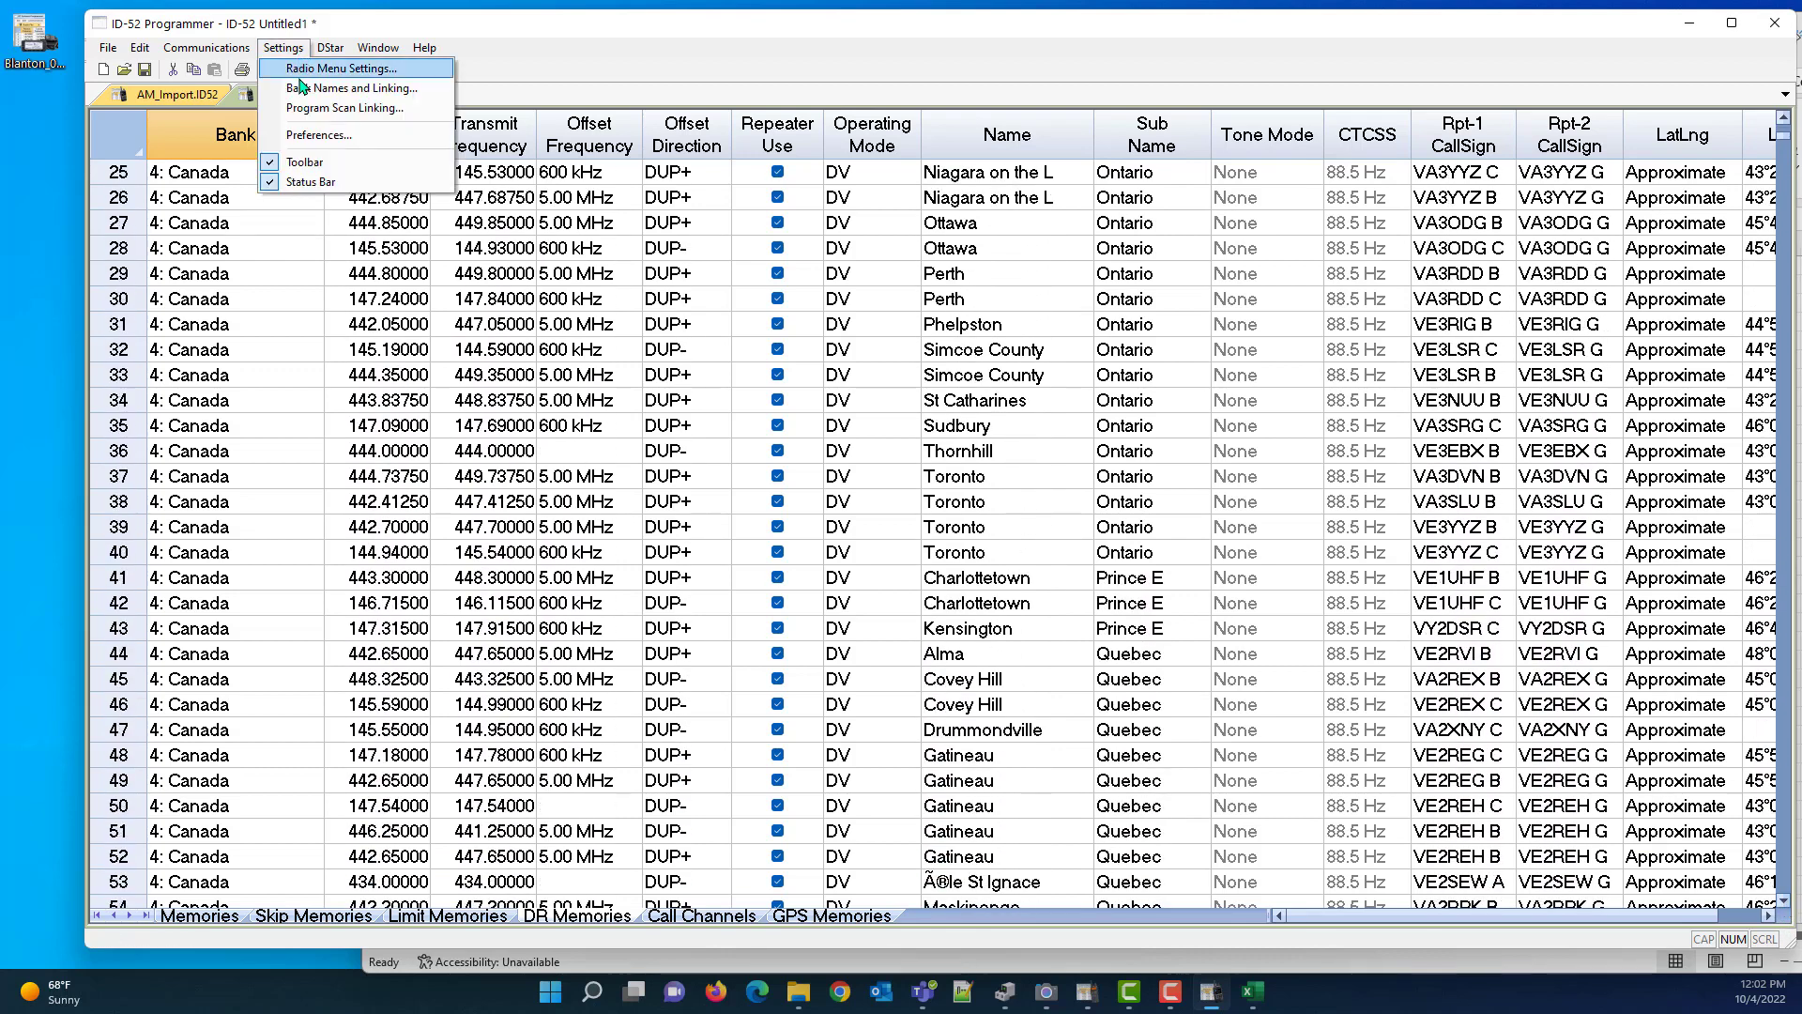
left_click(305, 87)
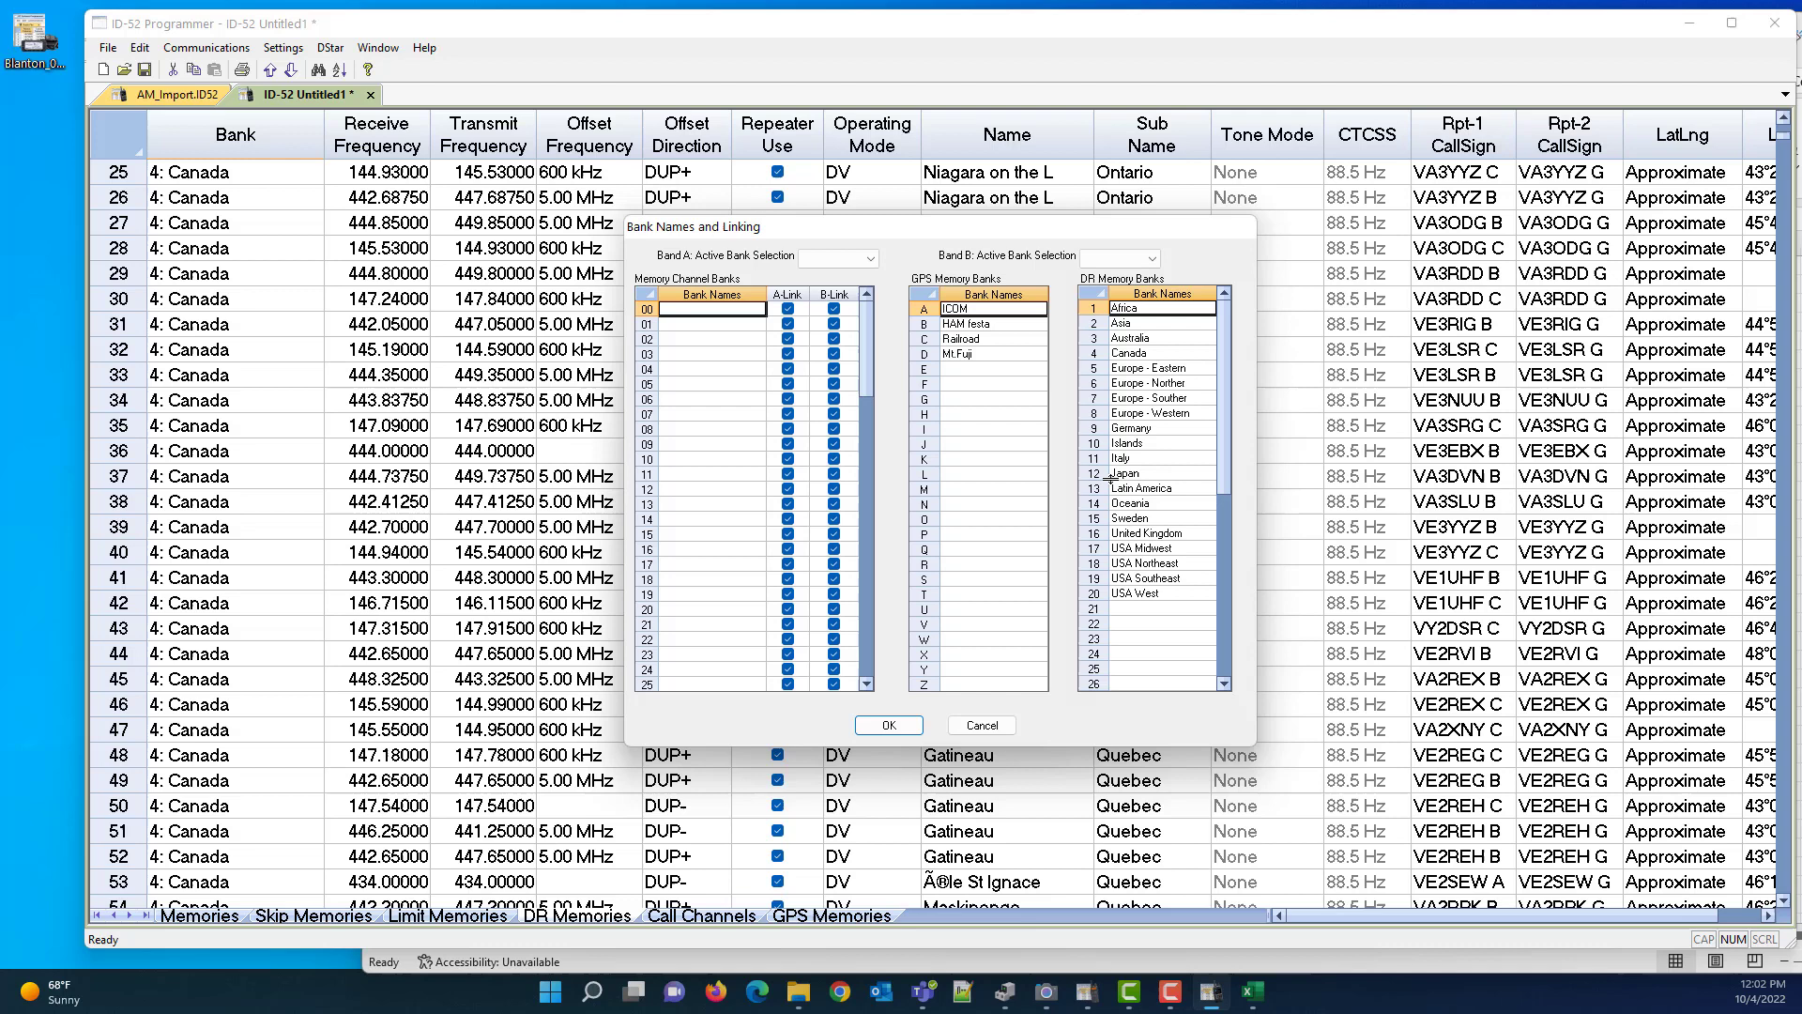
left_click(1149, 460)
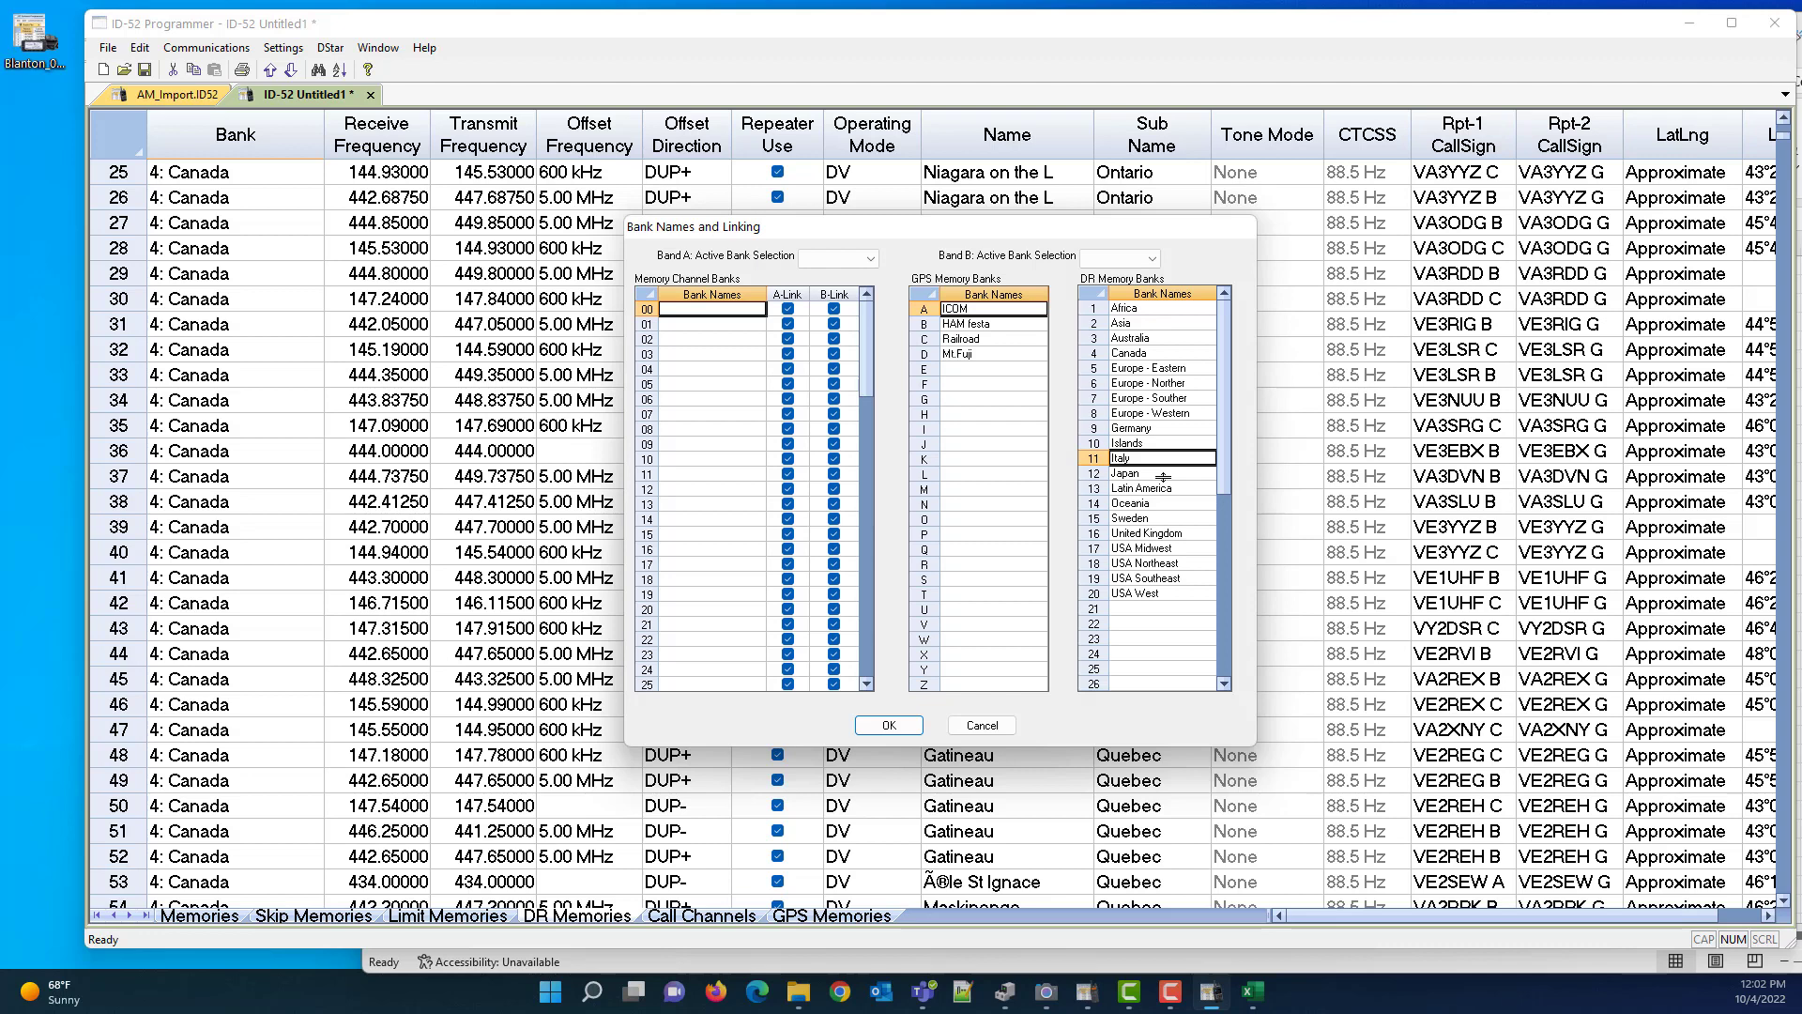
left_click(1164, 475)
left_click(1167, 473)
key("BackSpace")
key("BackSpace")
key("BackSpace")
type("Italy")
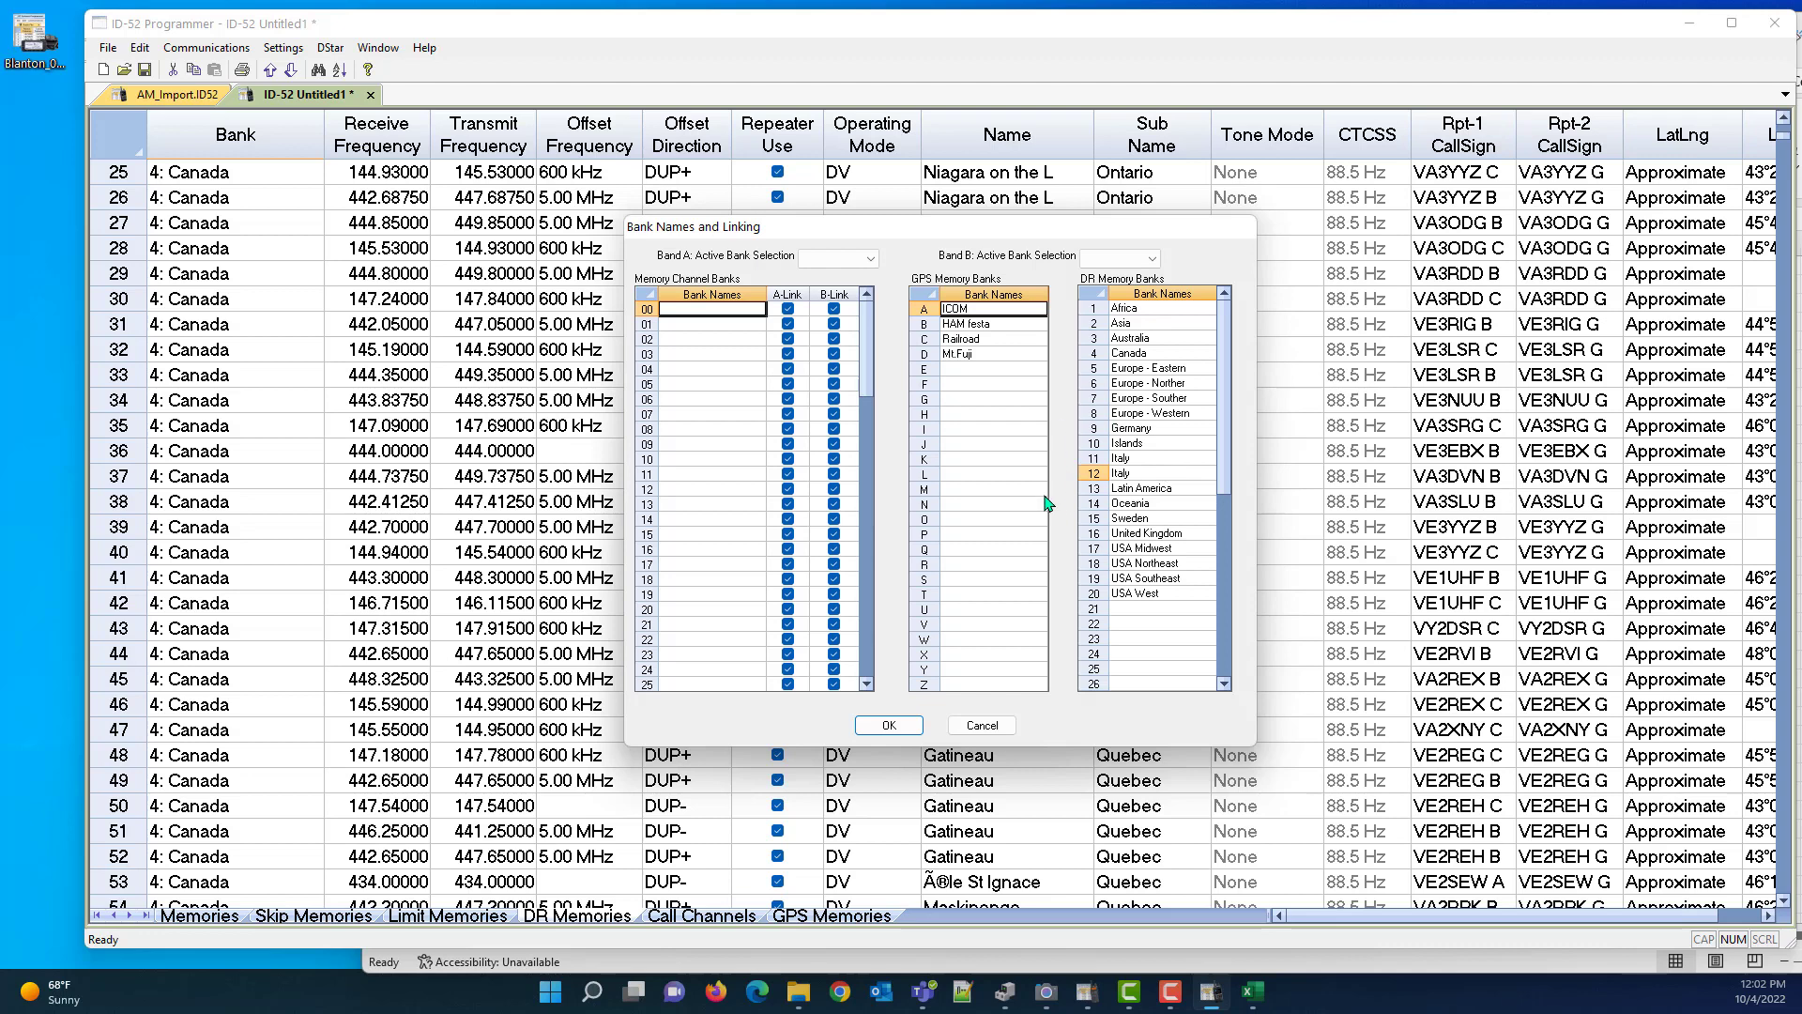
Step: Narrow the IRNEID51.csv window in Excel and place it beside the DR memory banks in the Bank Names and Linking dialog
left_click_drag(957, 230, 810, 199)
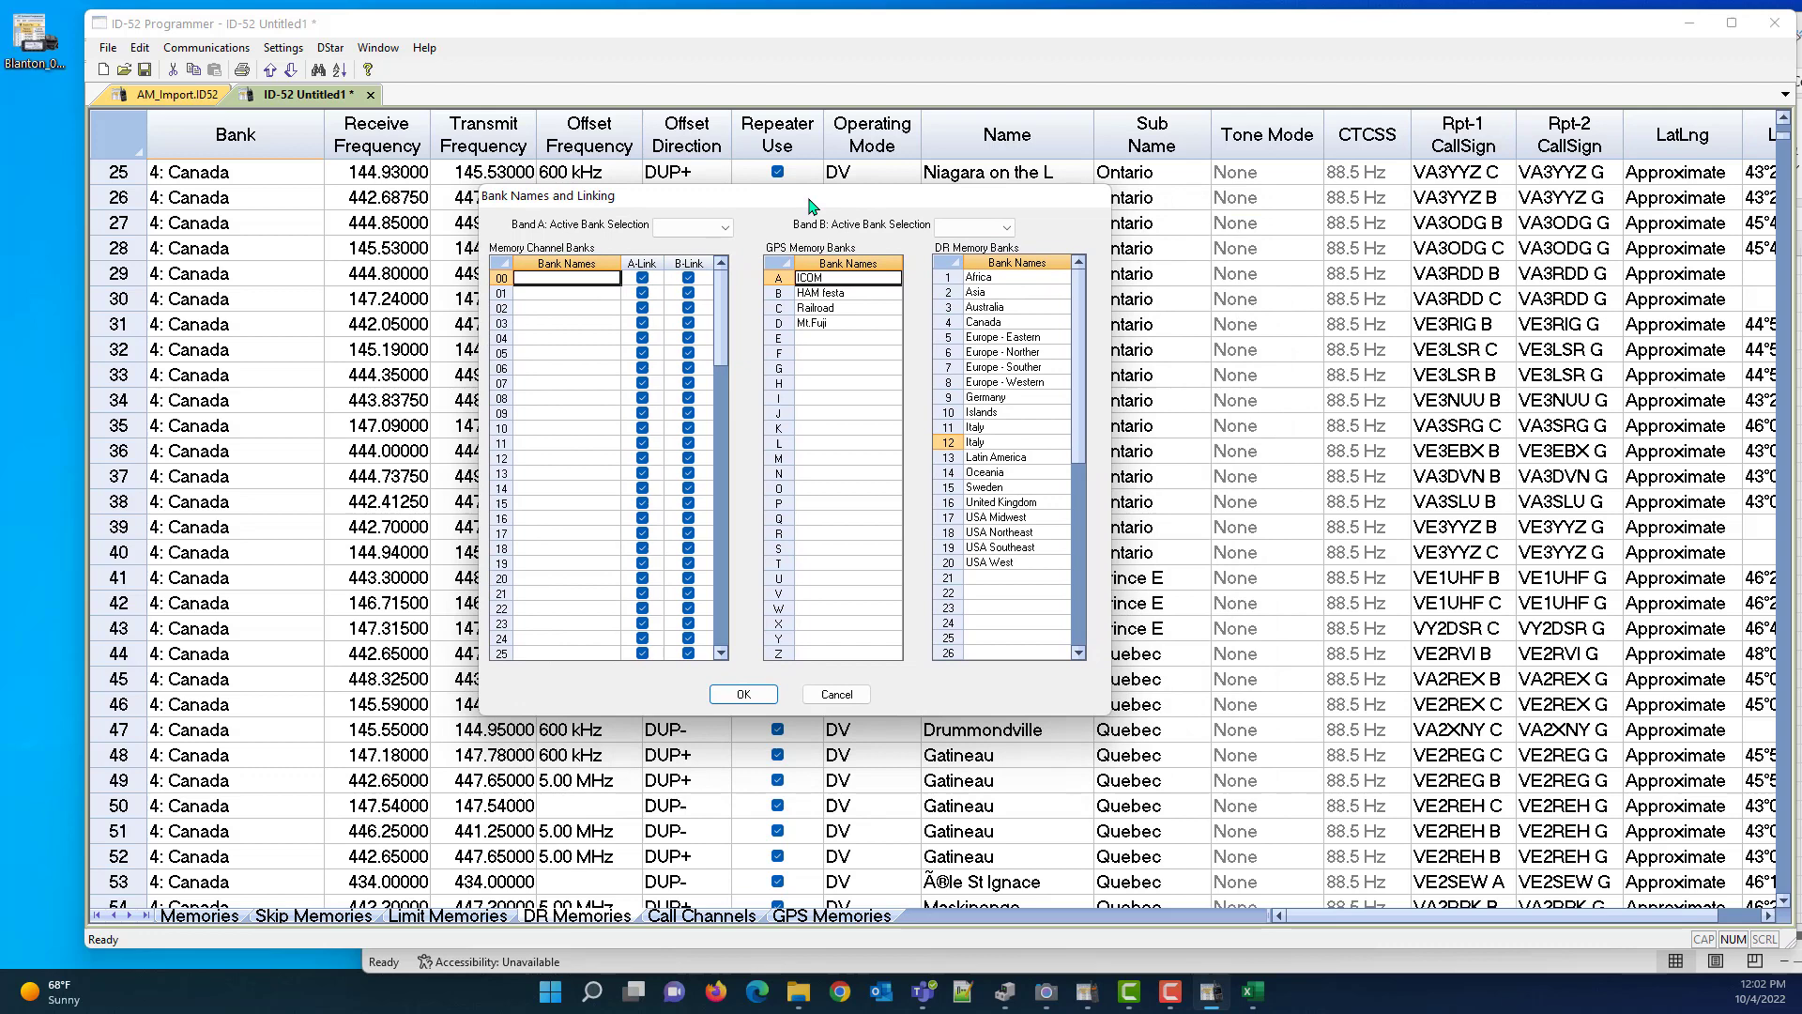
left_click(1254, 992)
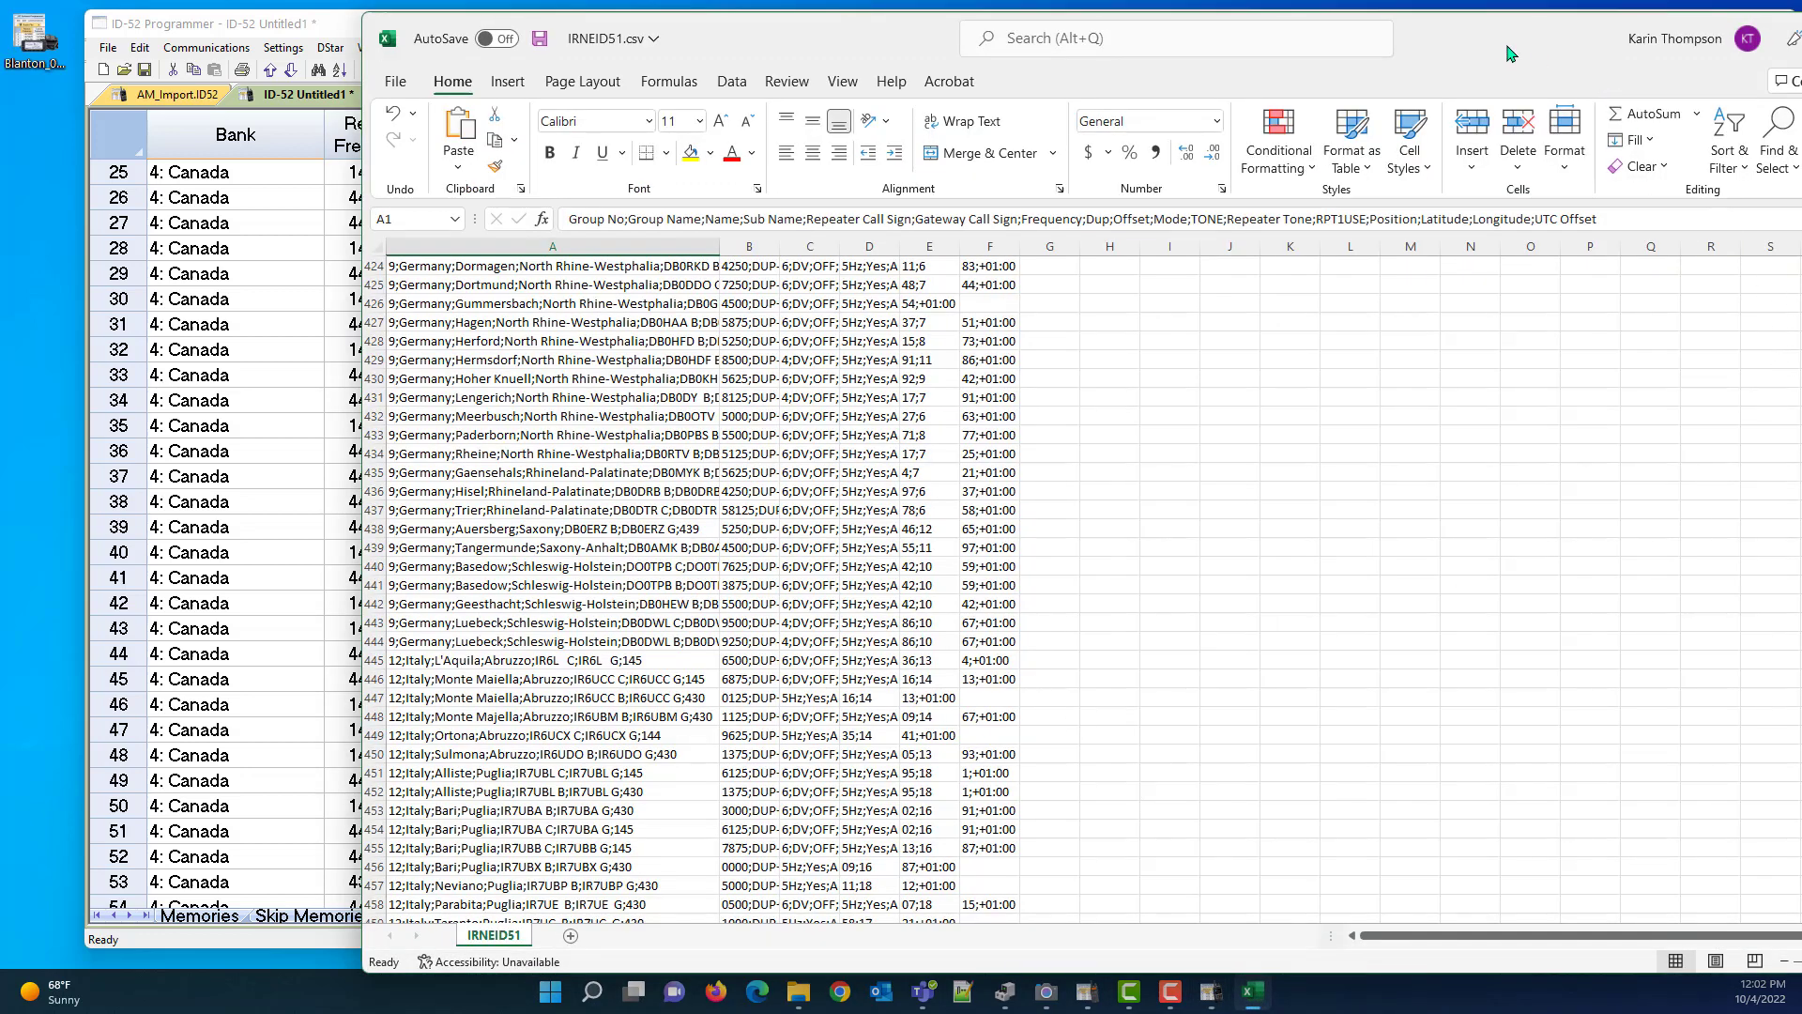
left_click_drag(1499, 39, 1278, 36)
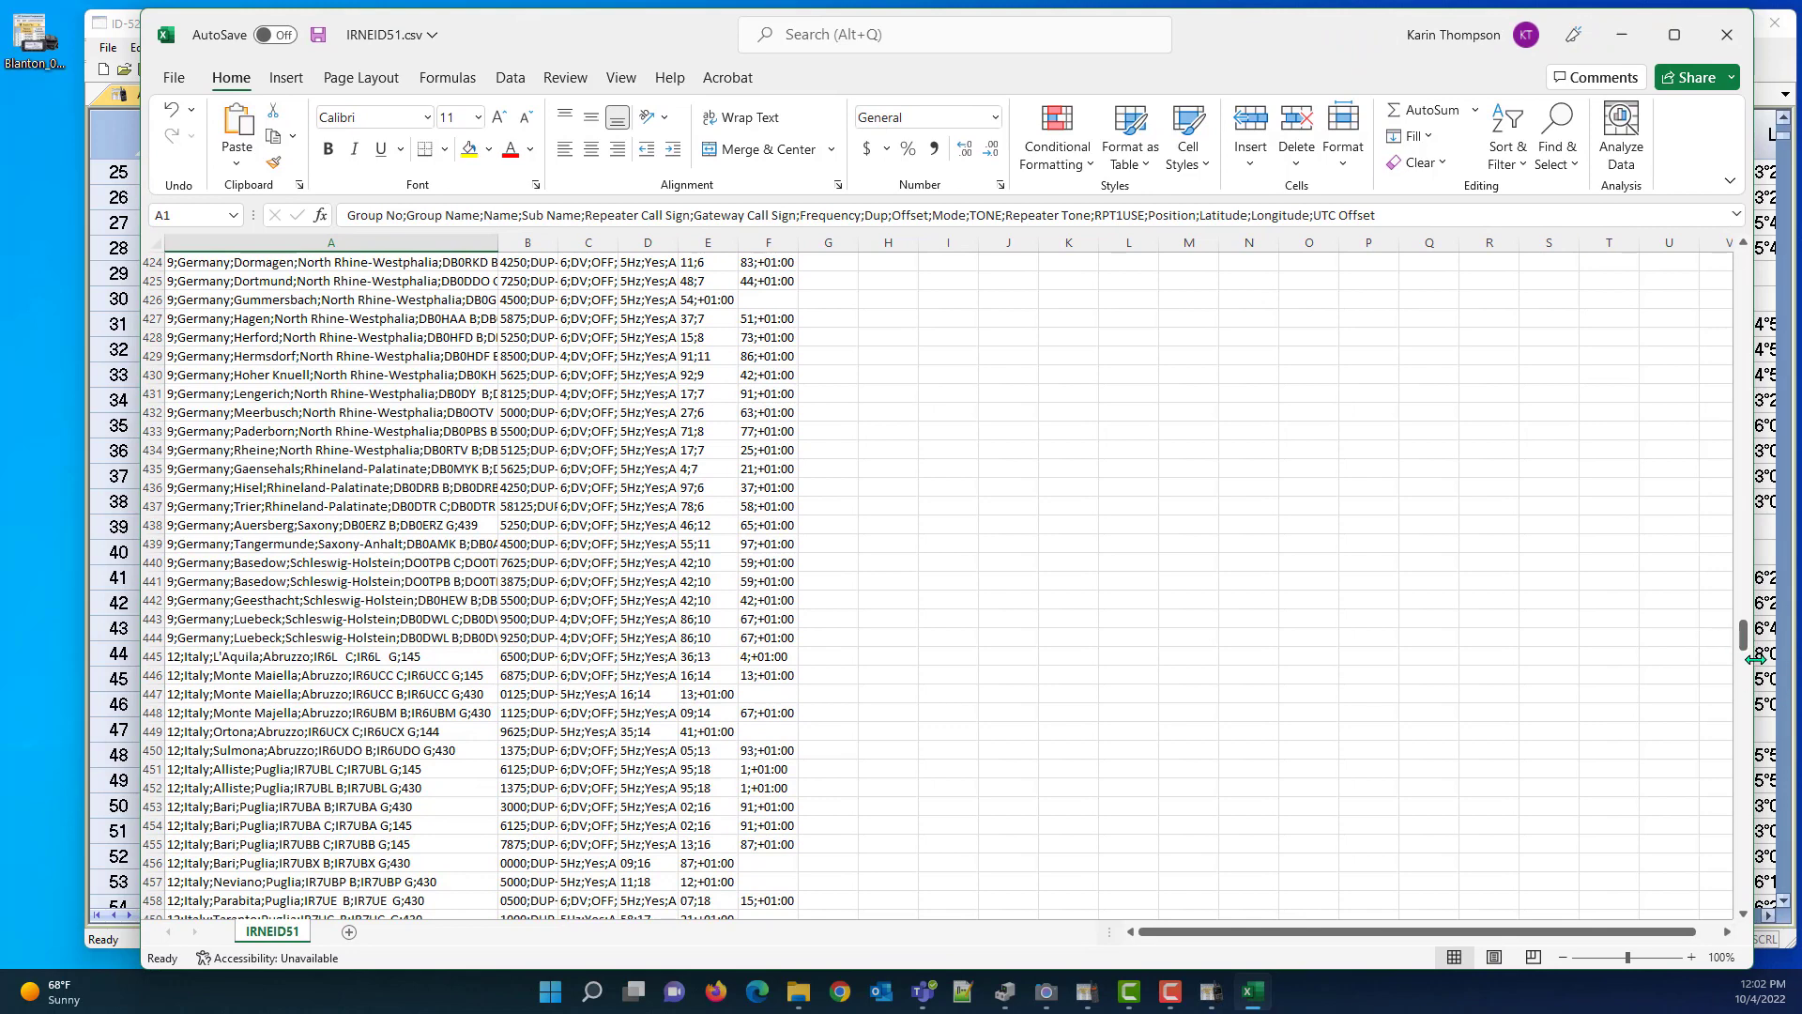
left_click_drag(1746, 658, 504, 665)
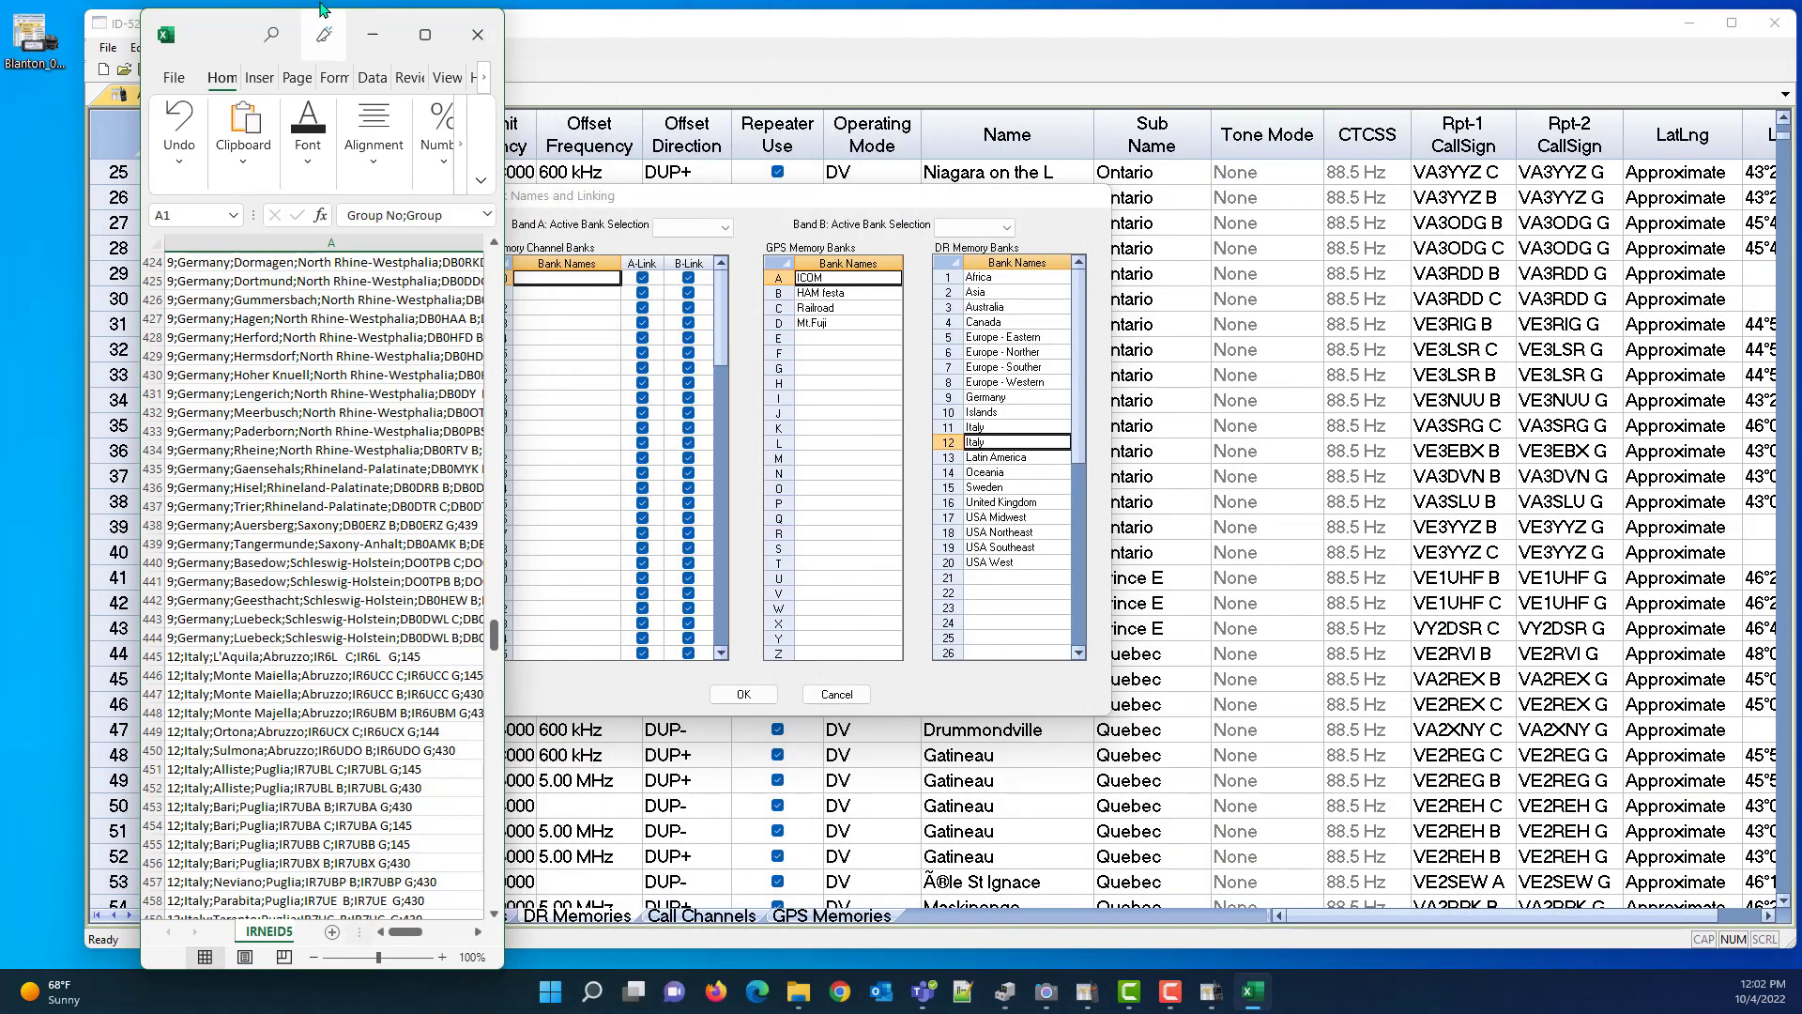
left_click_drag(252, 49, 1376, 55)
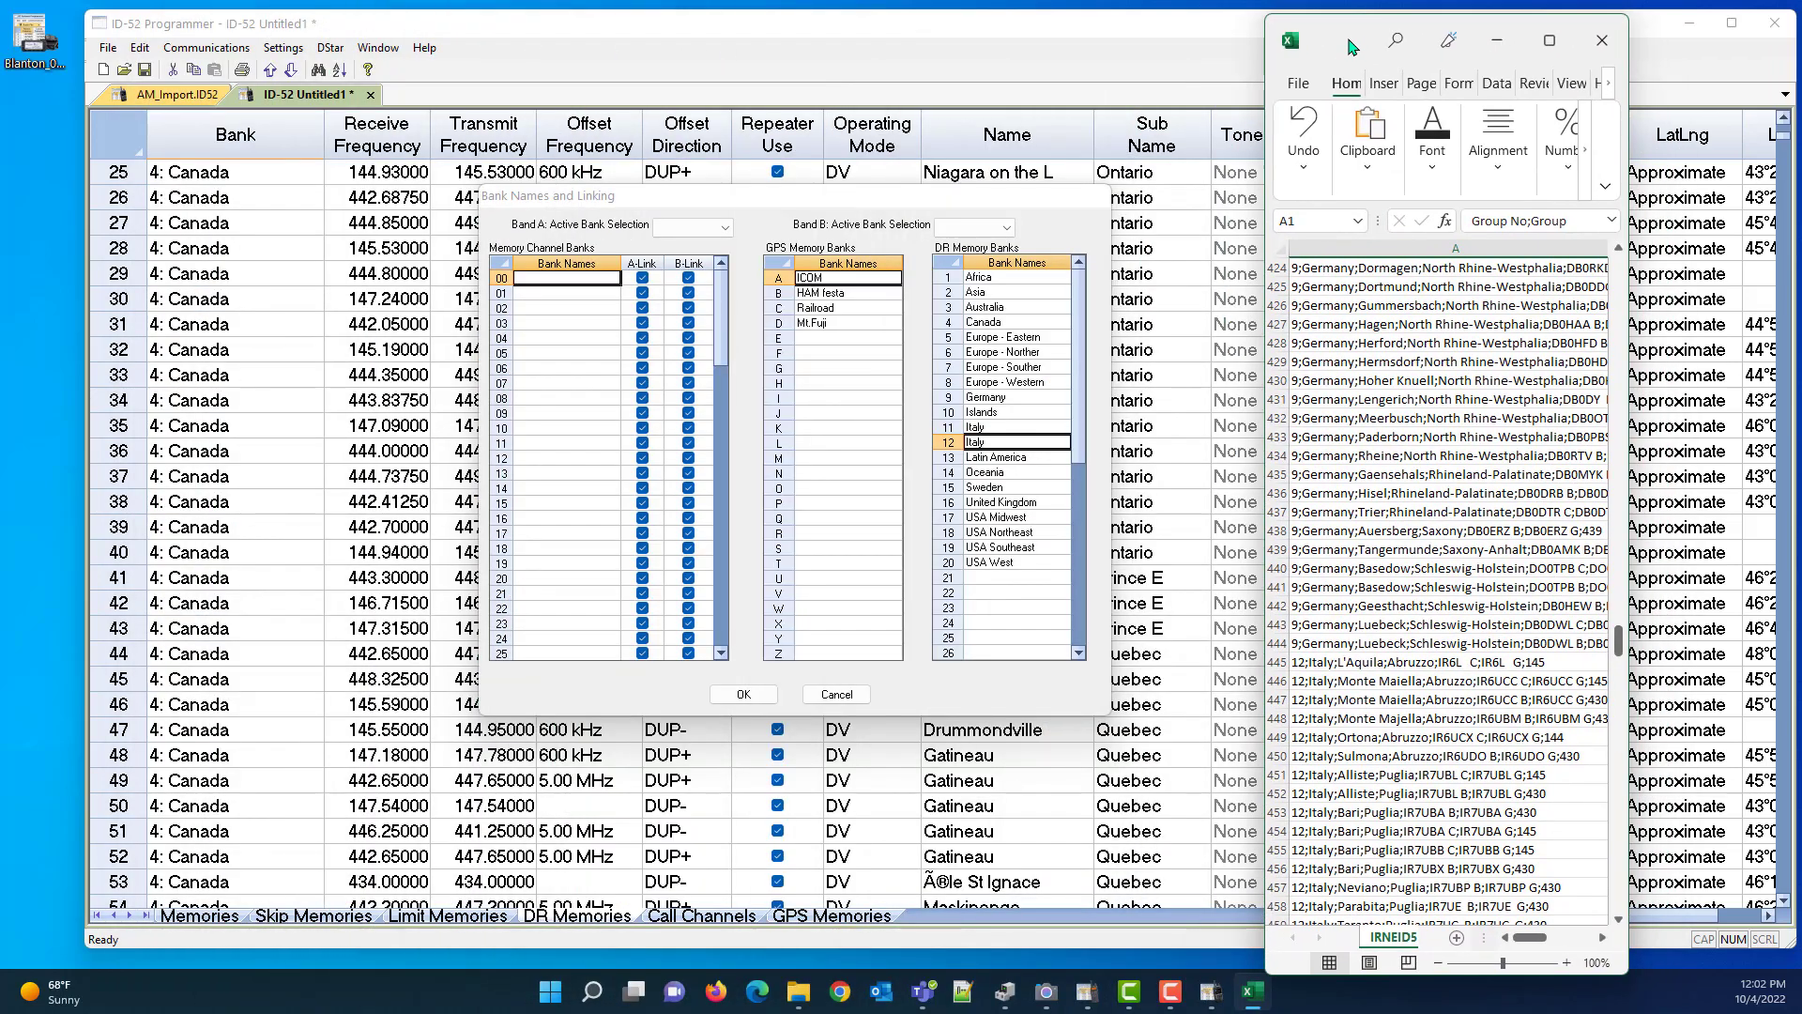
Step: Find the group number of the Sweden rows in IRNEID51.csv and rename DR memory bank 18 to Sweden
left_click_drag(1621, 648, 1620, 713)
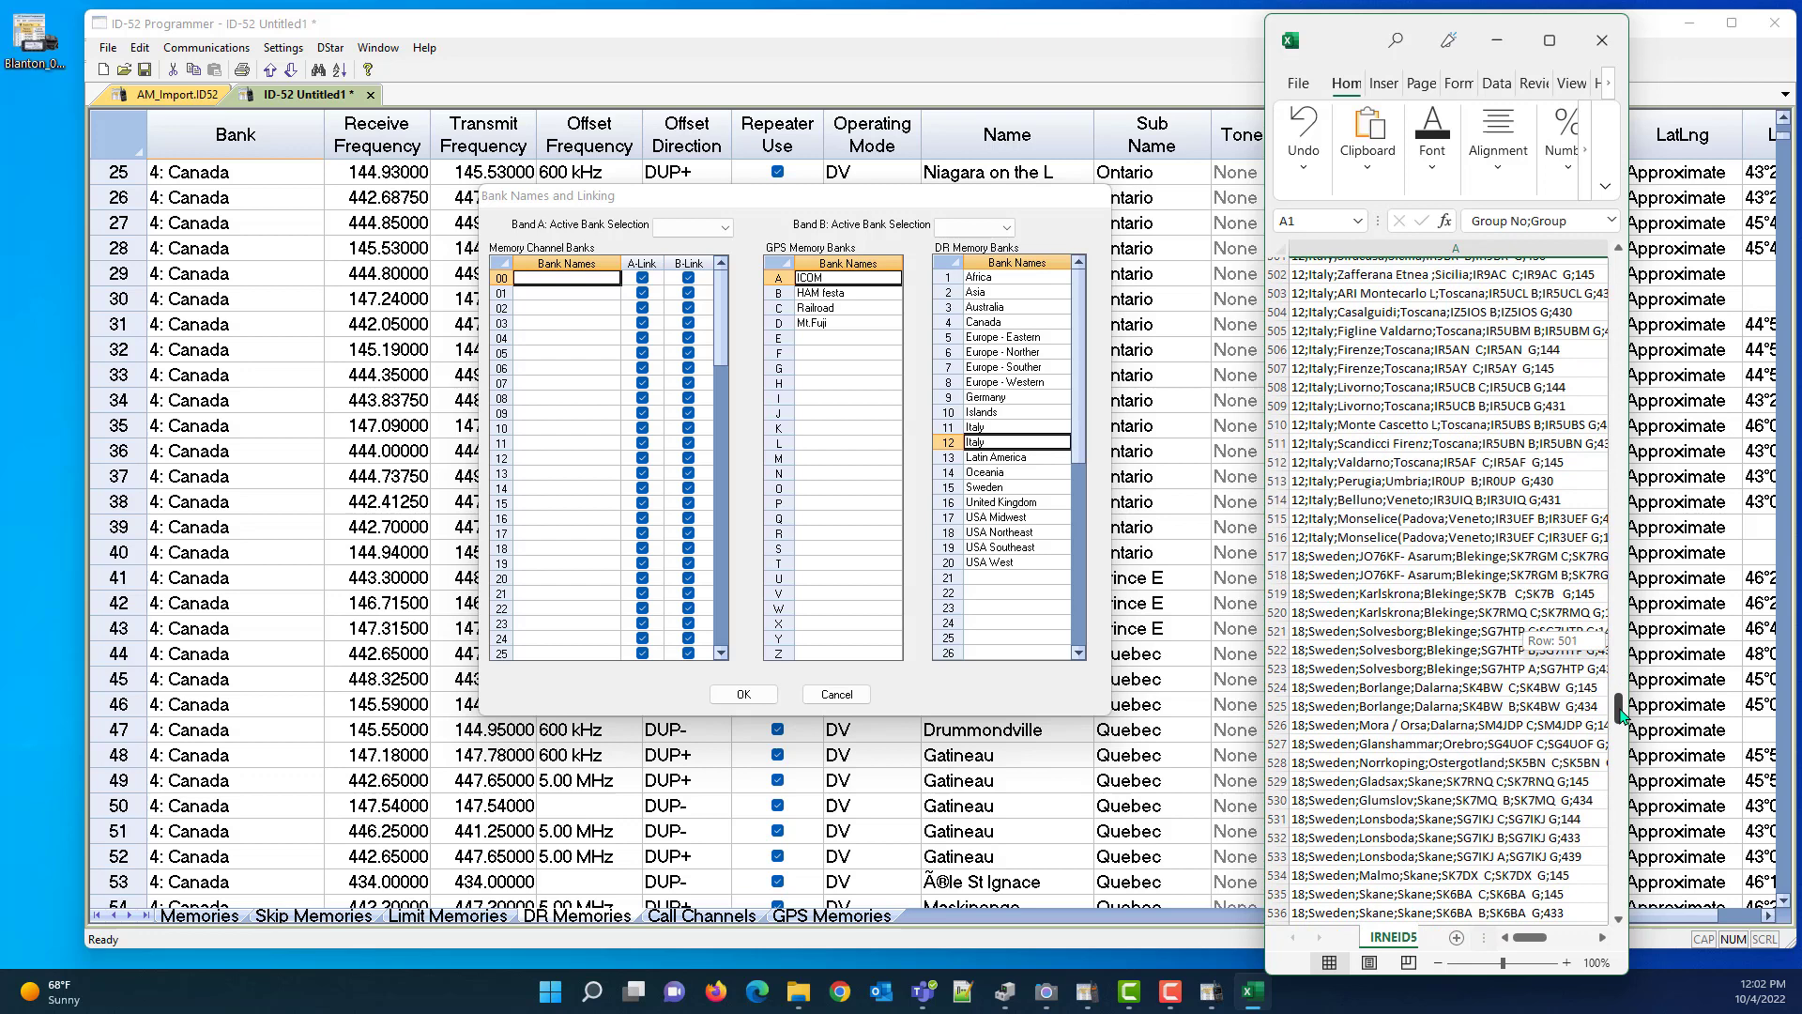
left_click_drag(1622, 715, 1621, 715)
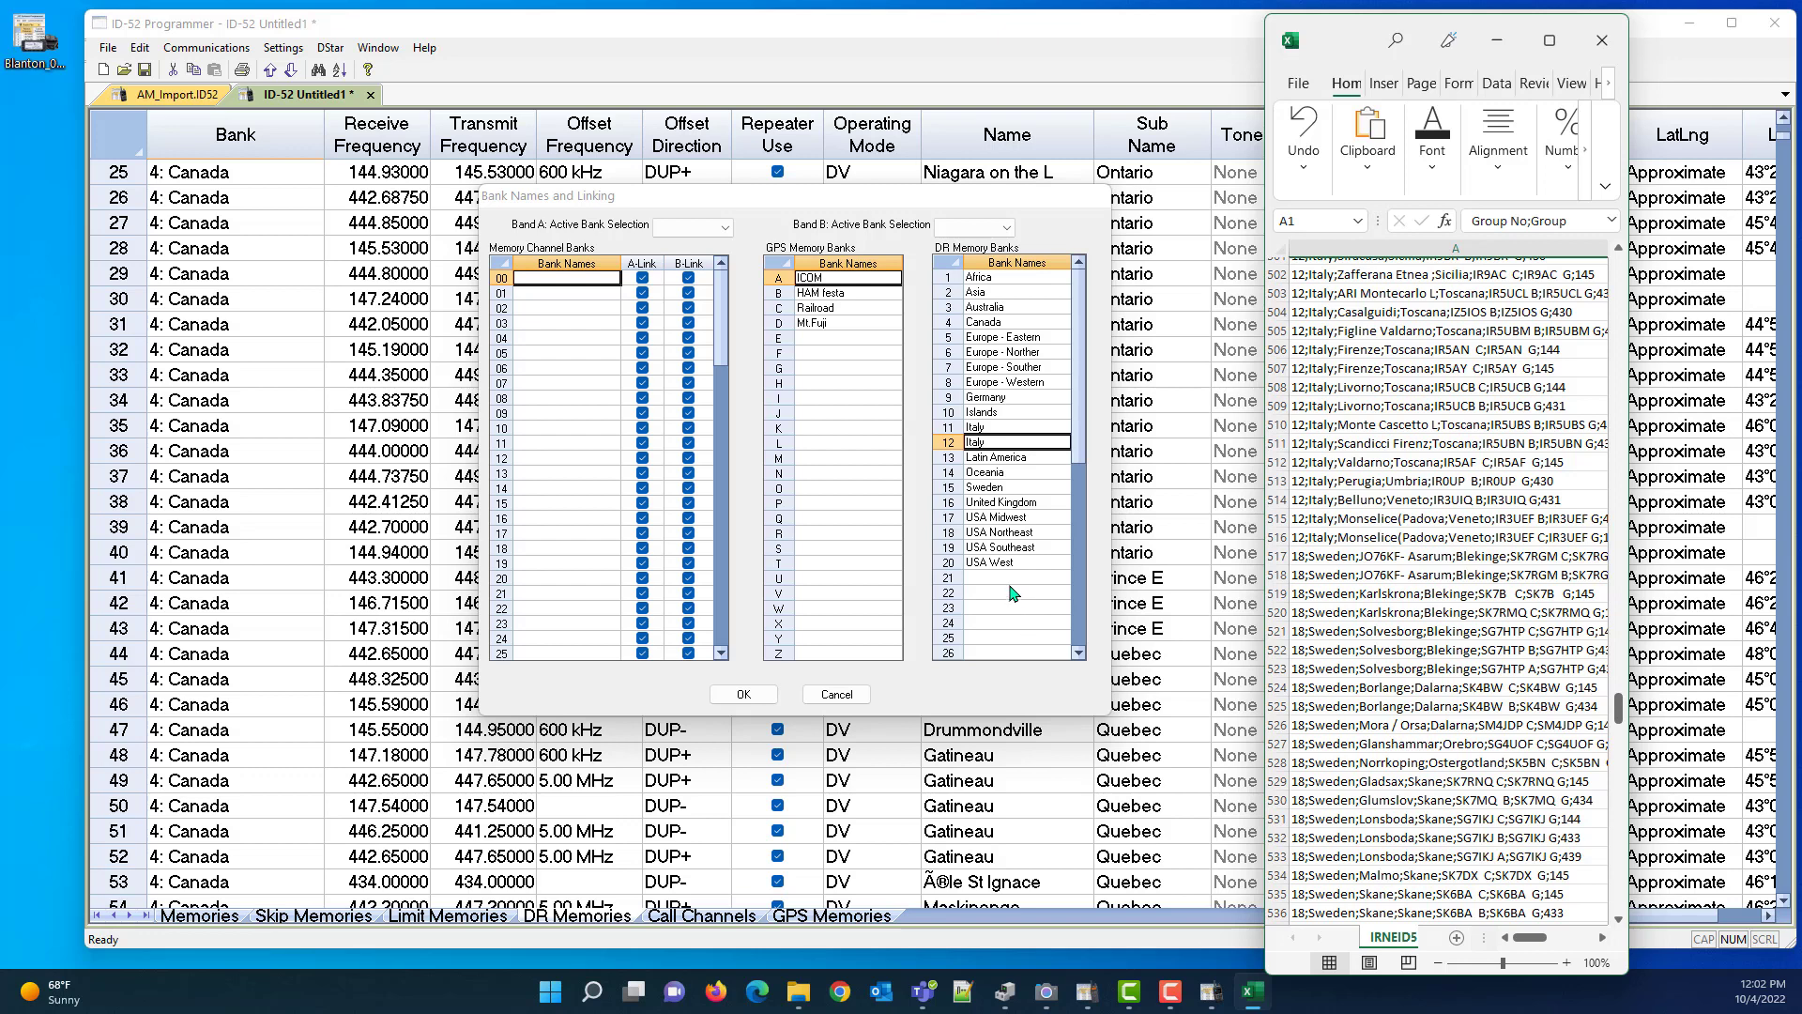
left_click(1048, 532)
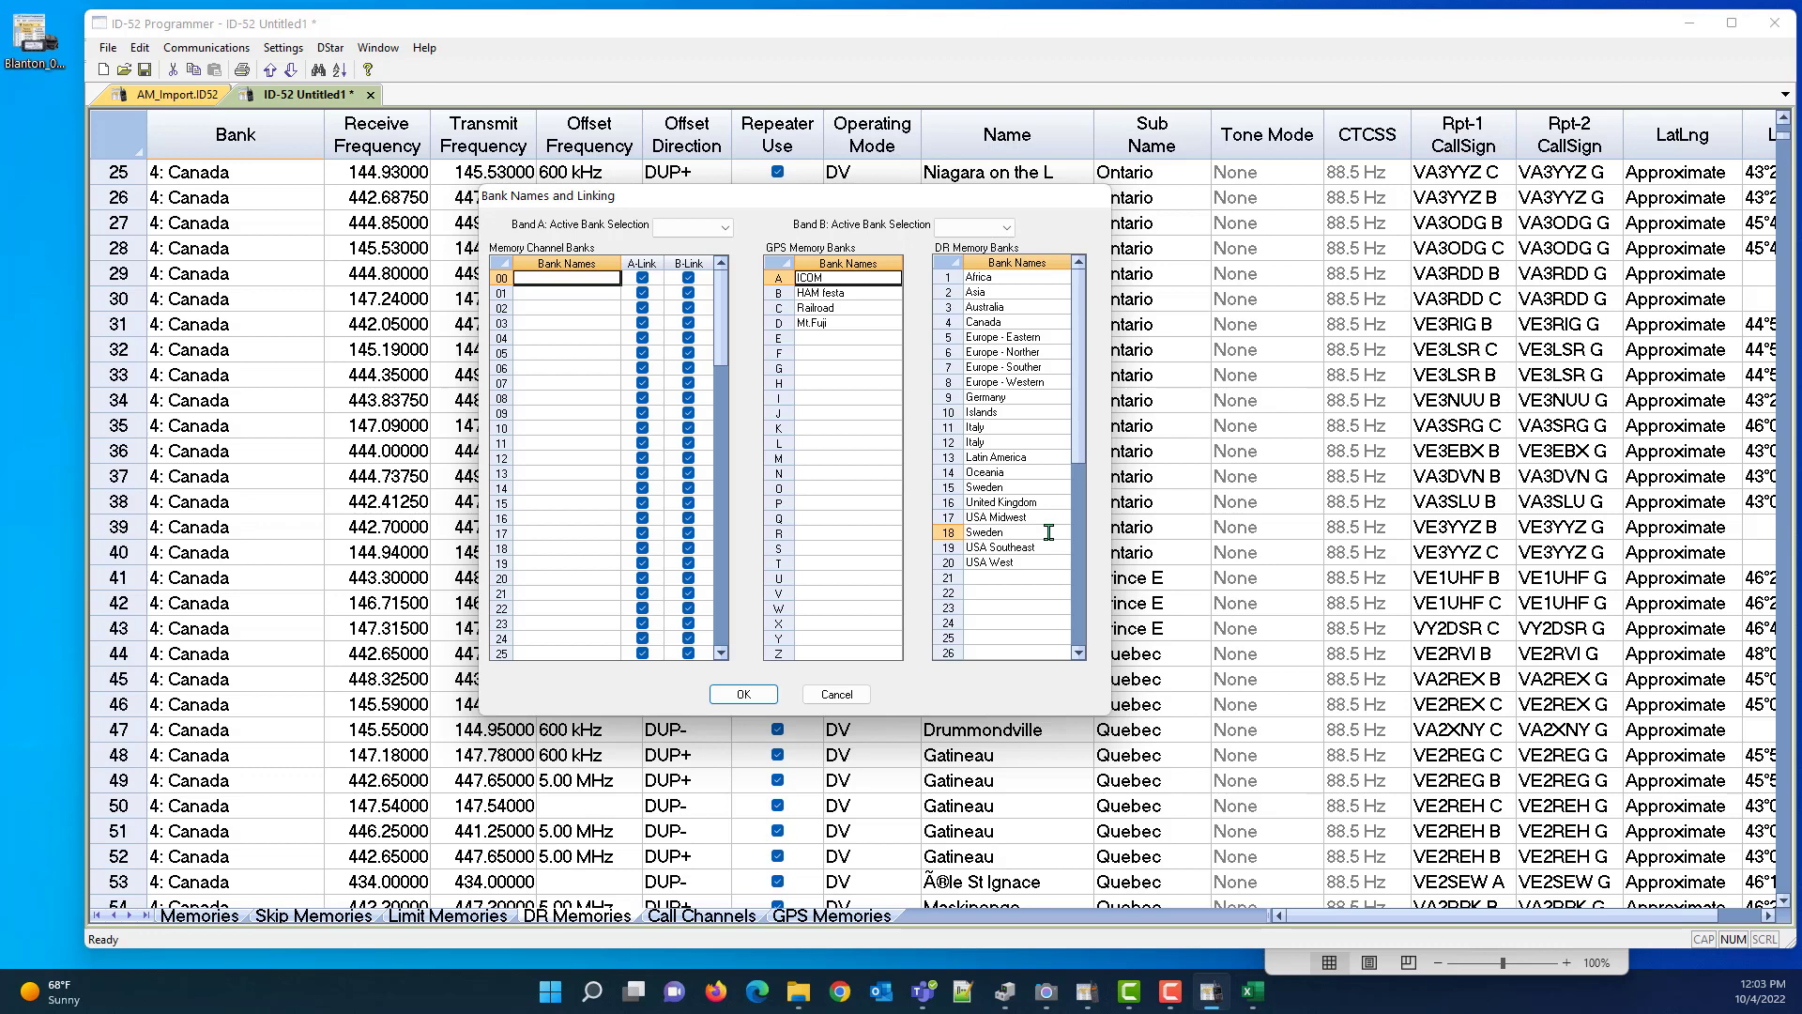
Step: Find the group following Sweden in IRNEID51.csv and rename DR memory bank 19 to United Kingdom
left_click(1447, 977)
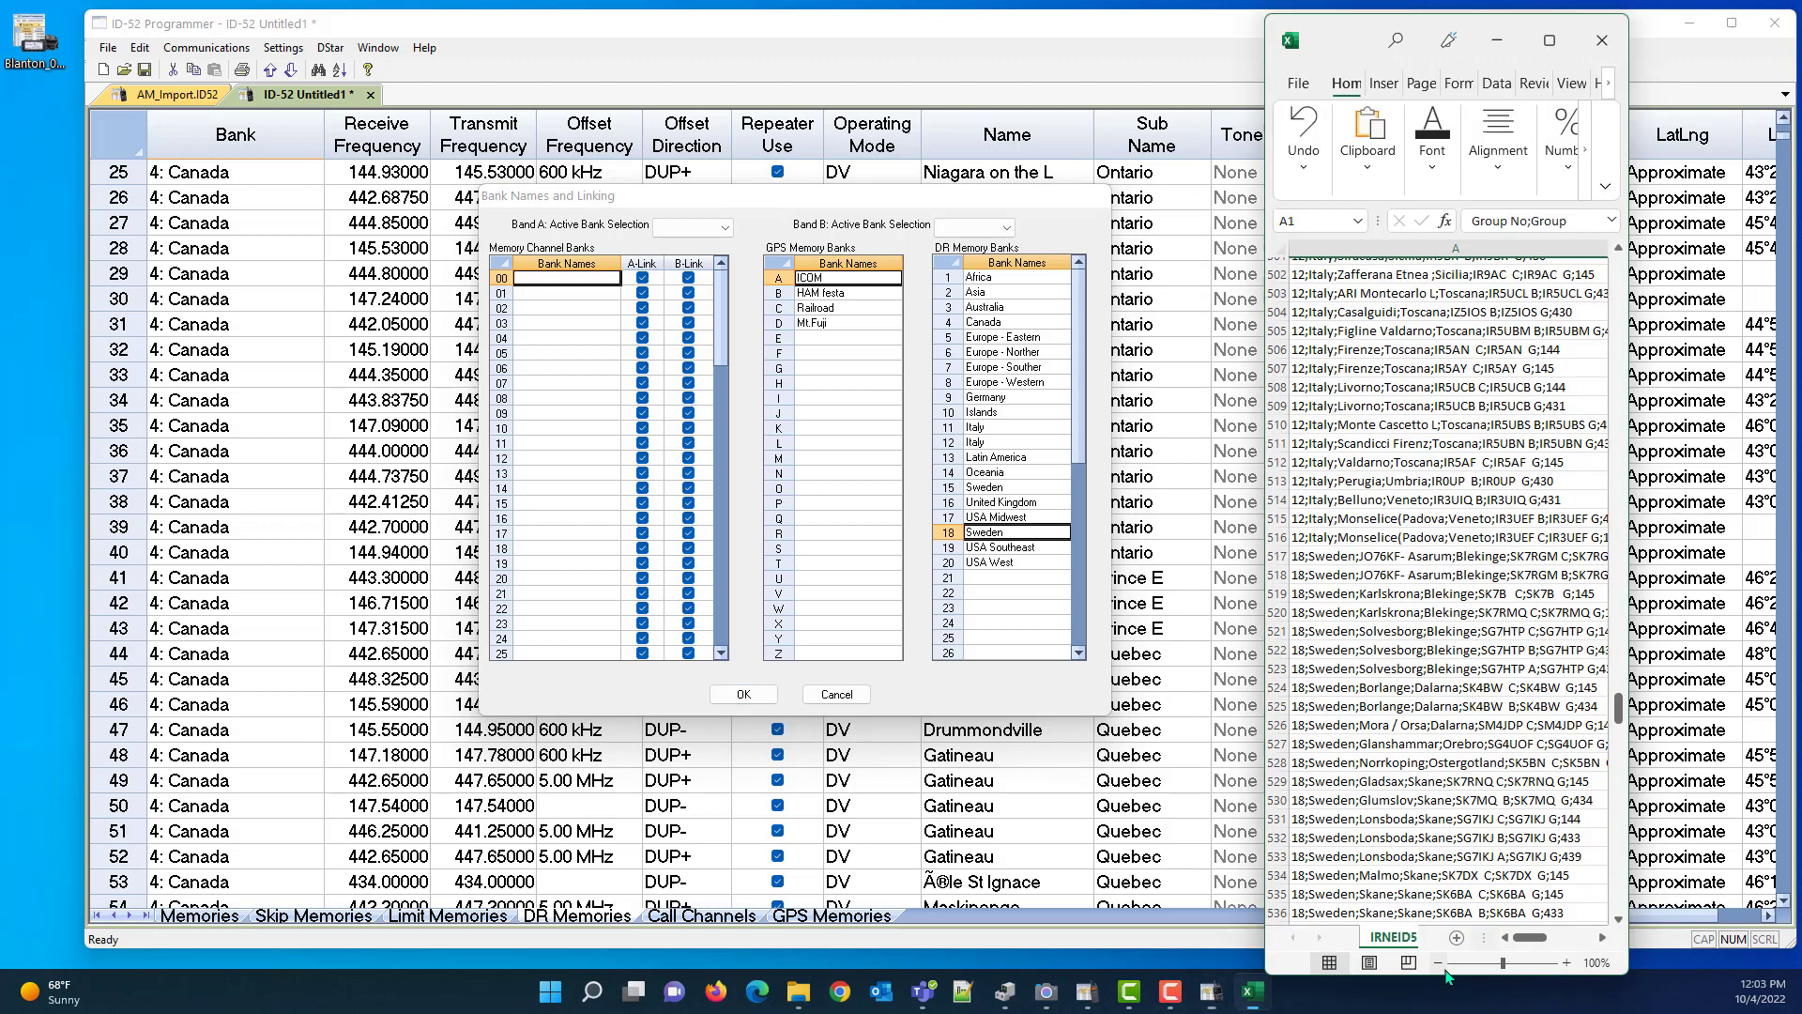
scroll(1358, 713, "down", 3)
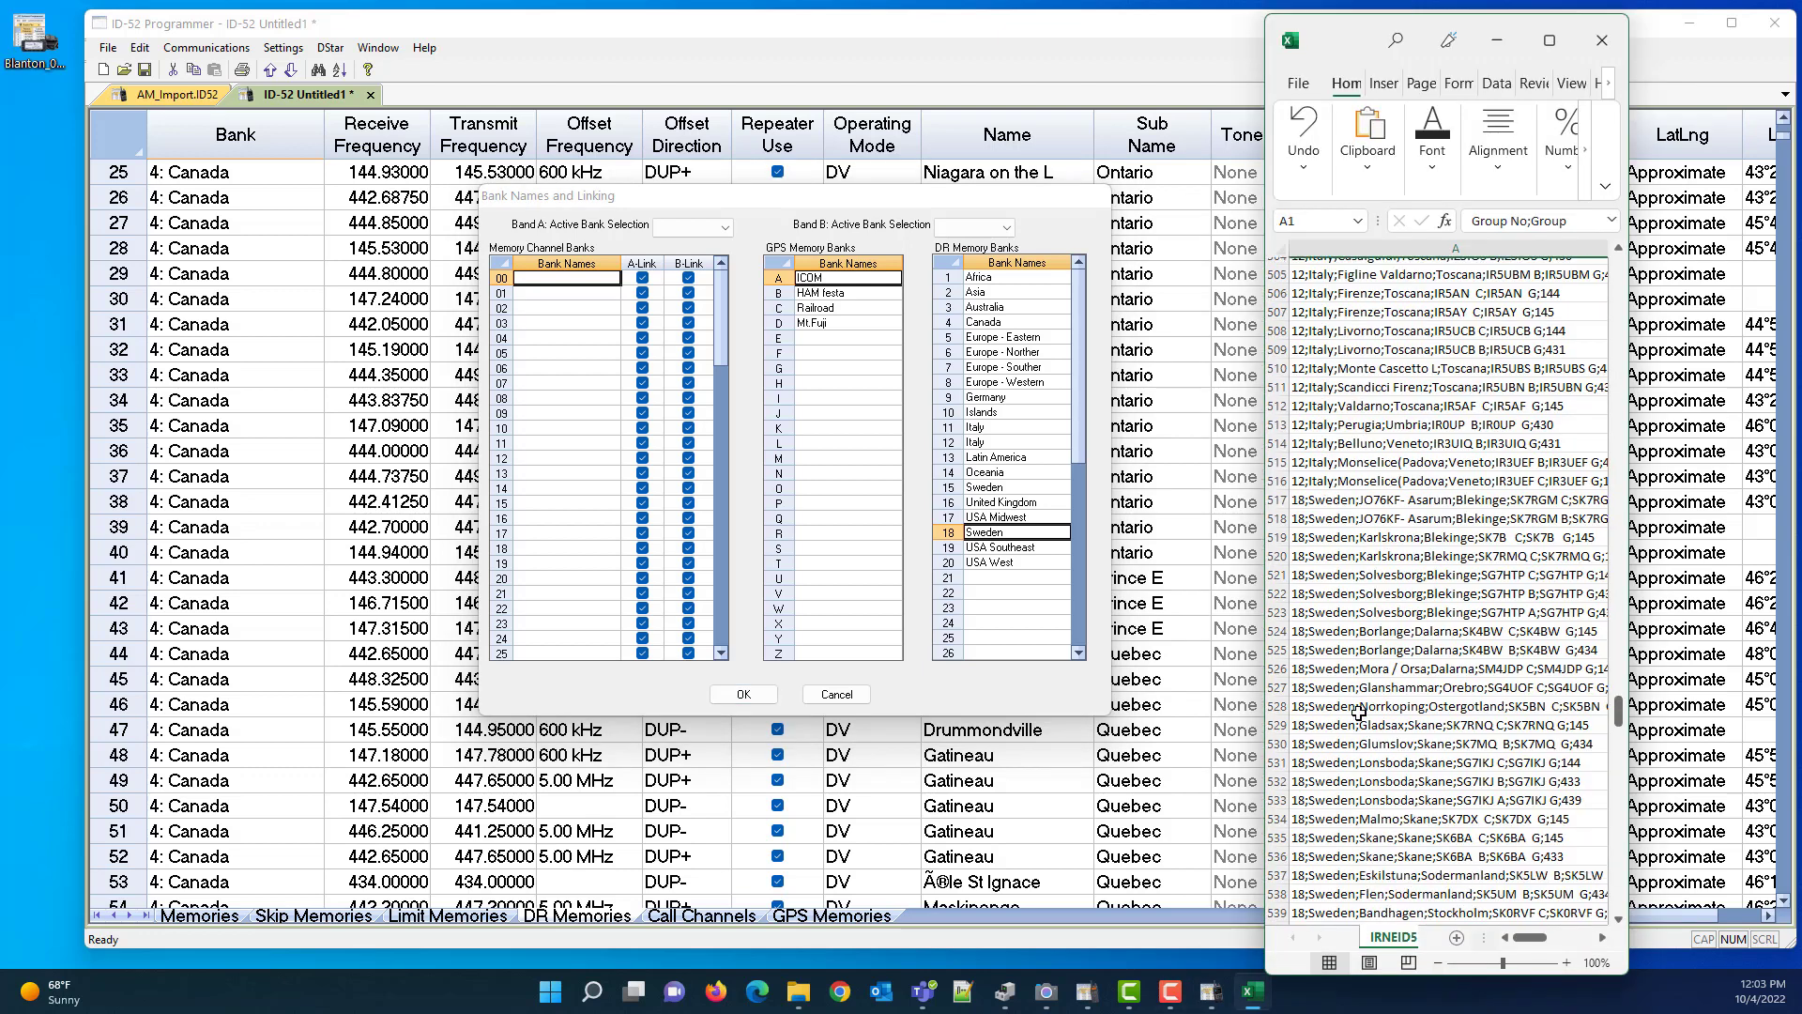
scroll(1358, 713, "down", 7)
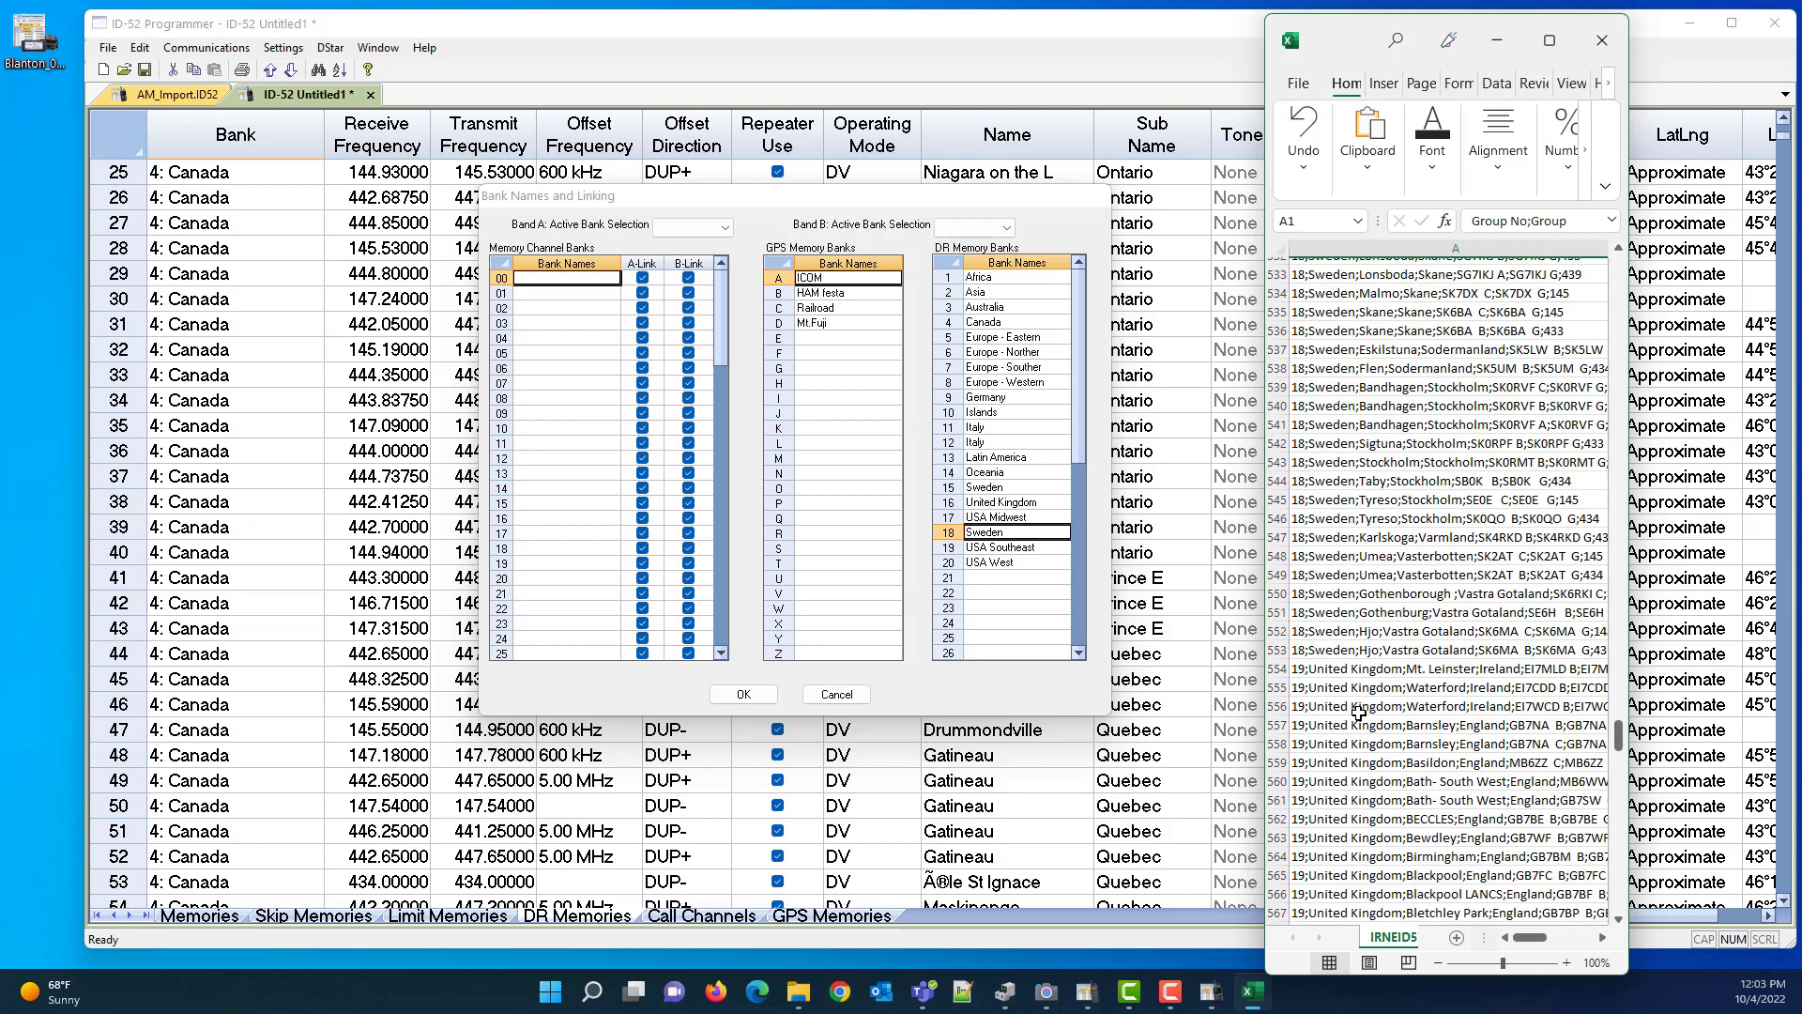
left_click(1029, 549)
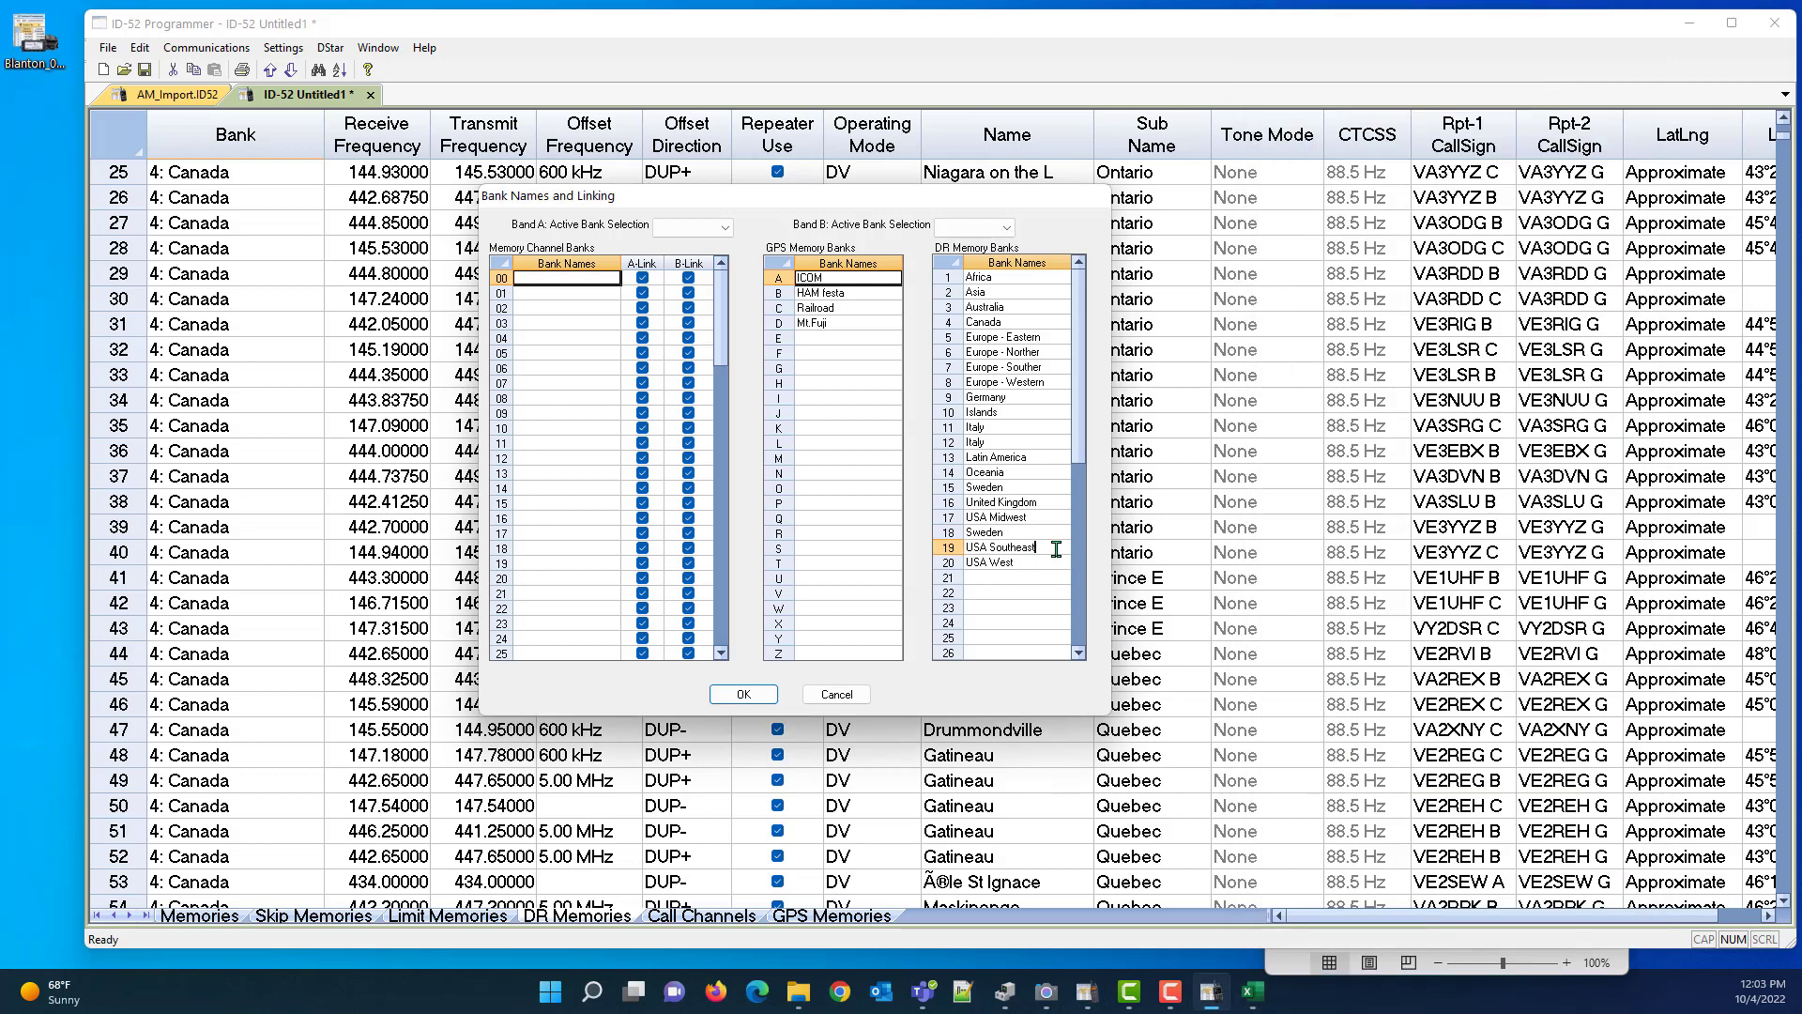
left_click_drag(1056, 549, 929, 553)
type("United Kingdom")
Step: Find the group following United Kingdom in IRNEID51.csv, name DR memory bank 21 USA Northeast, and accept the bank names
left_click(1254, 991)
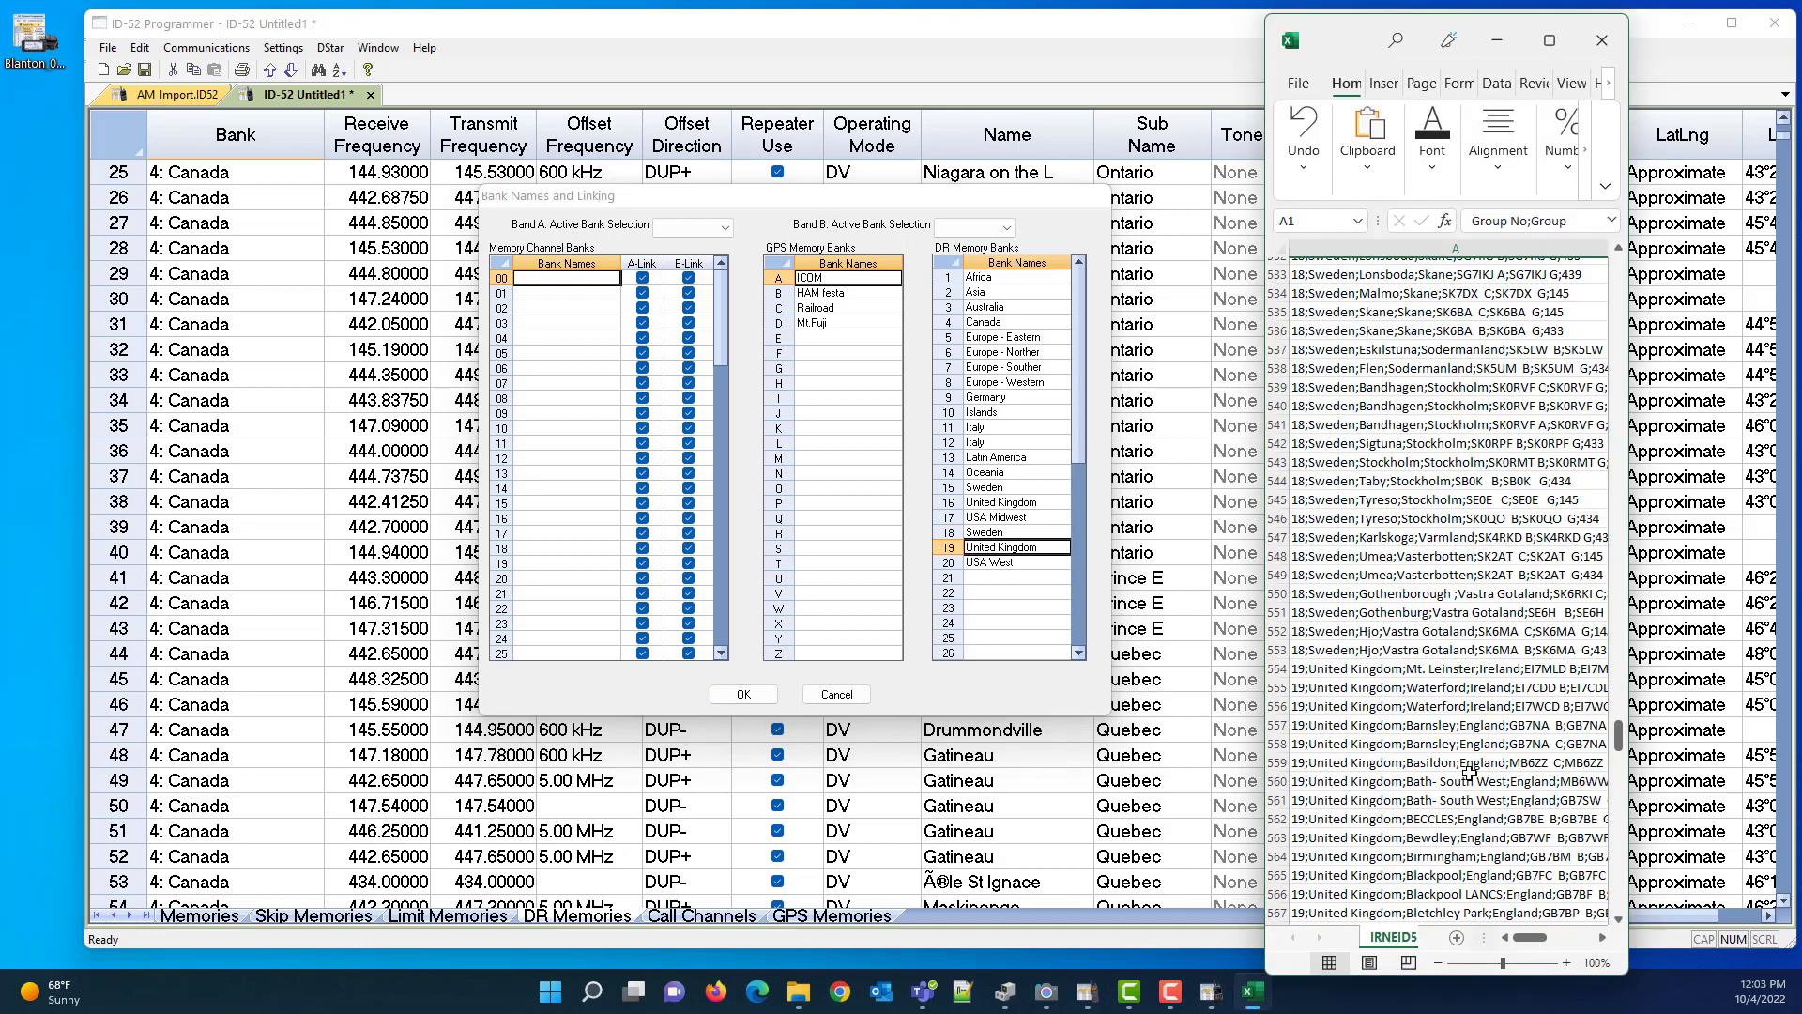
scroll(1469, 770, "down", 5)
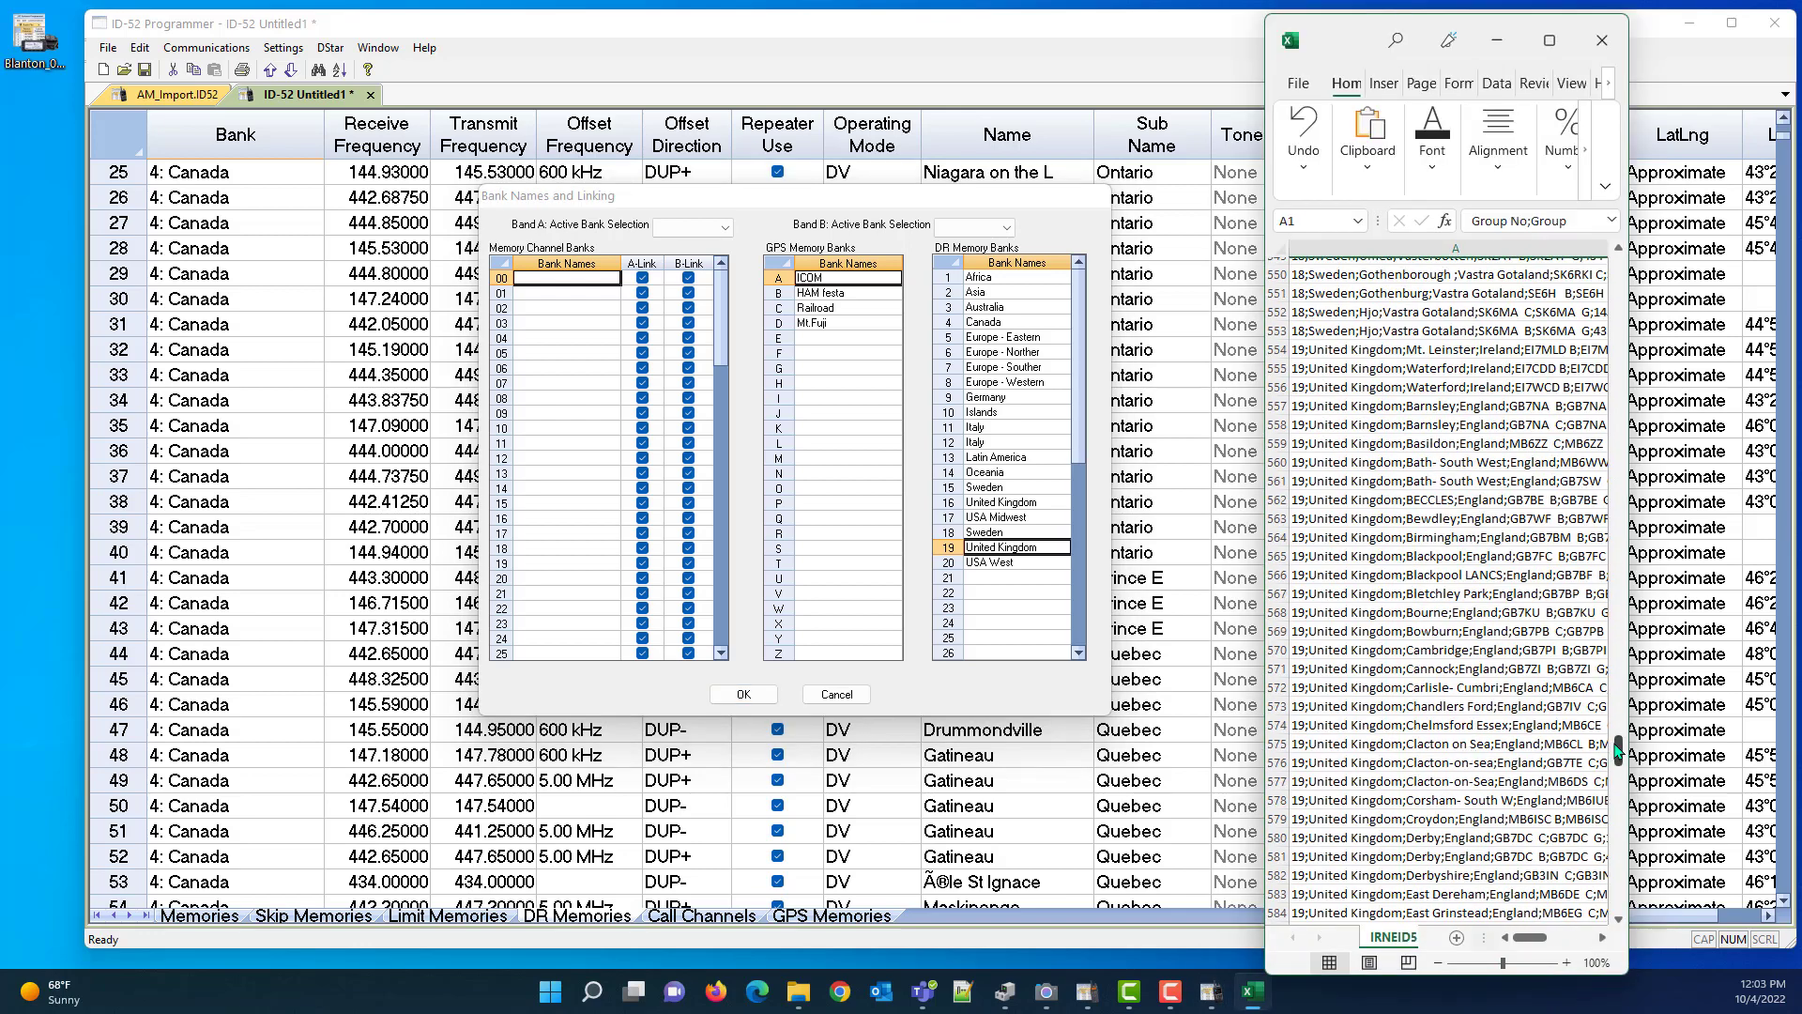
left_click_drag(1617, 751, 1611, 815)
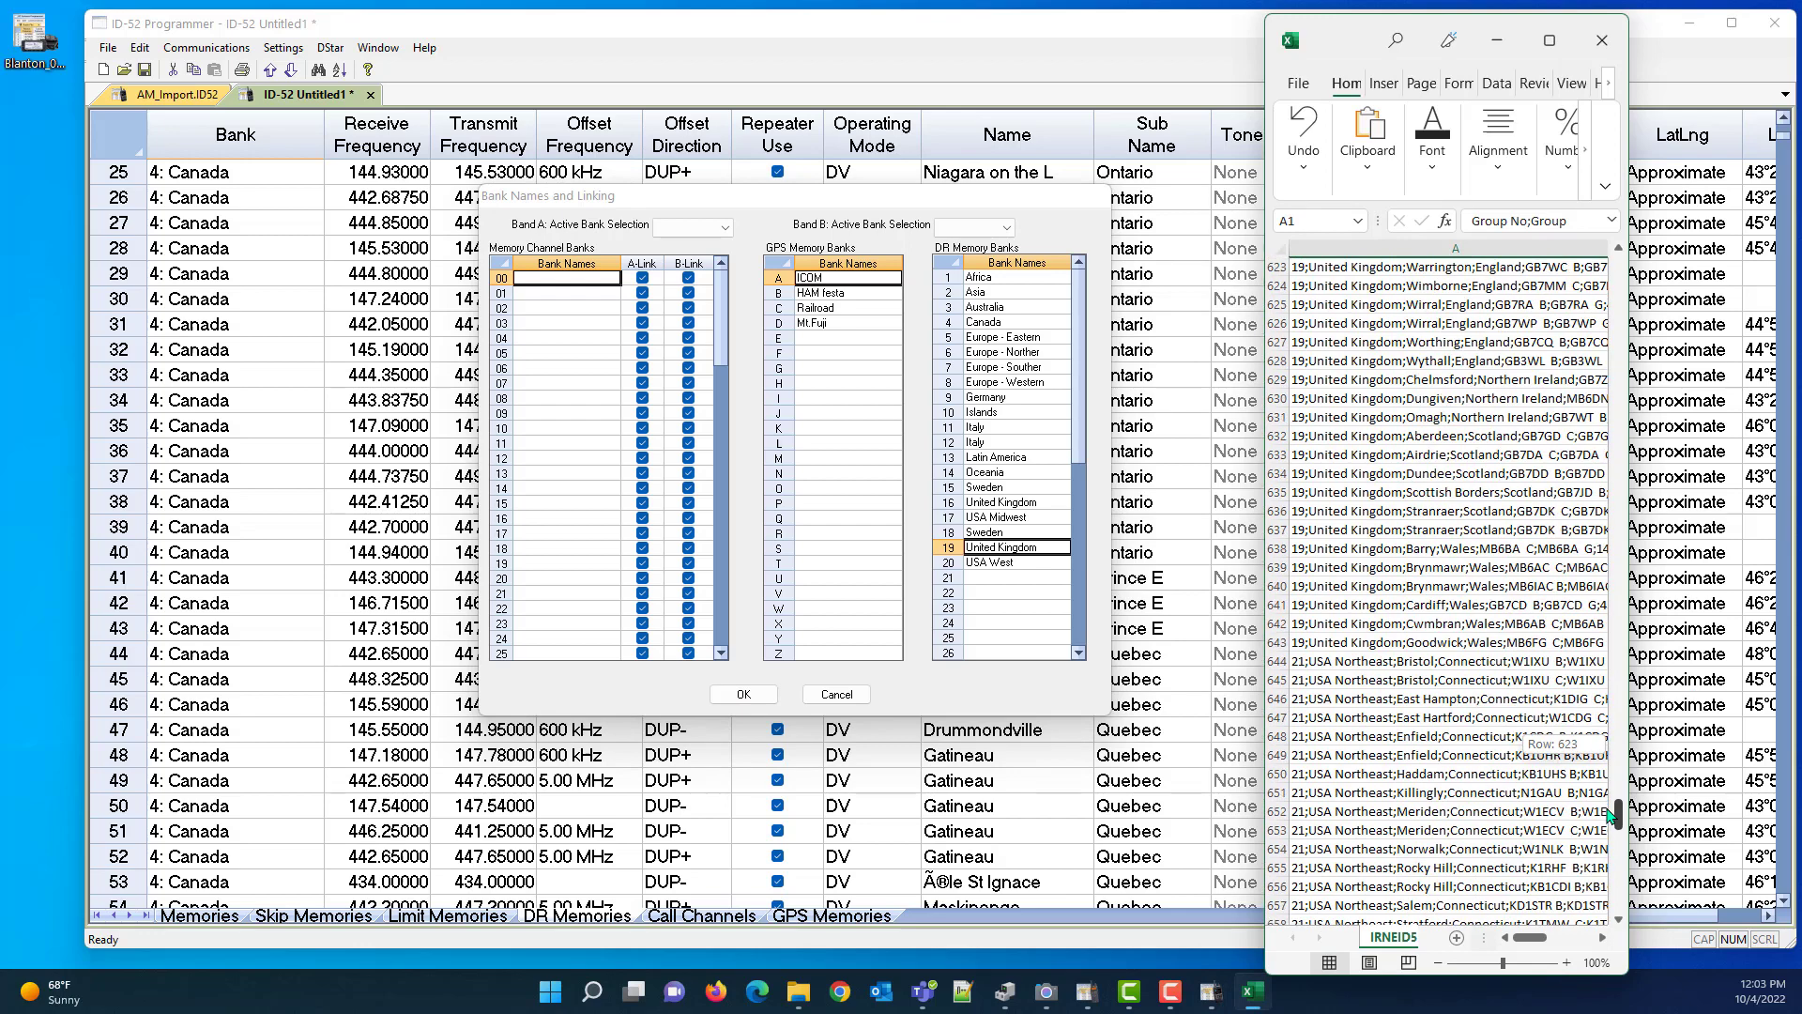
left_click(1006, 579)
type("YSA Northeast")
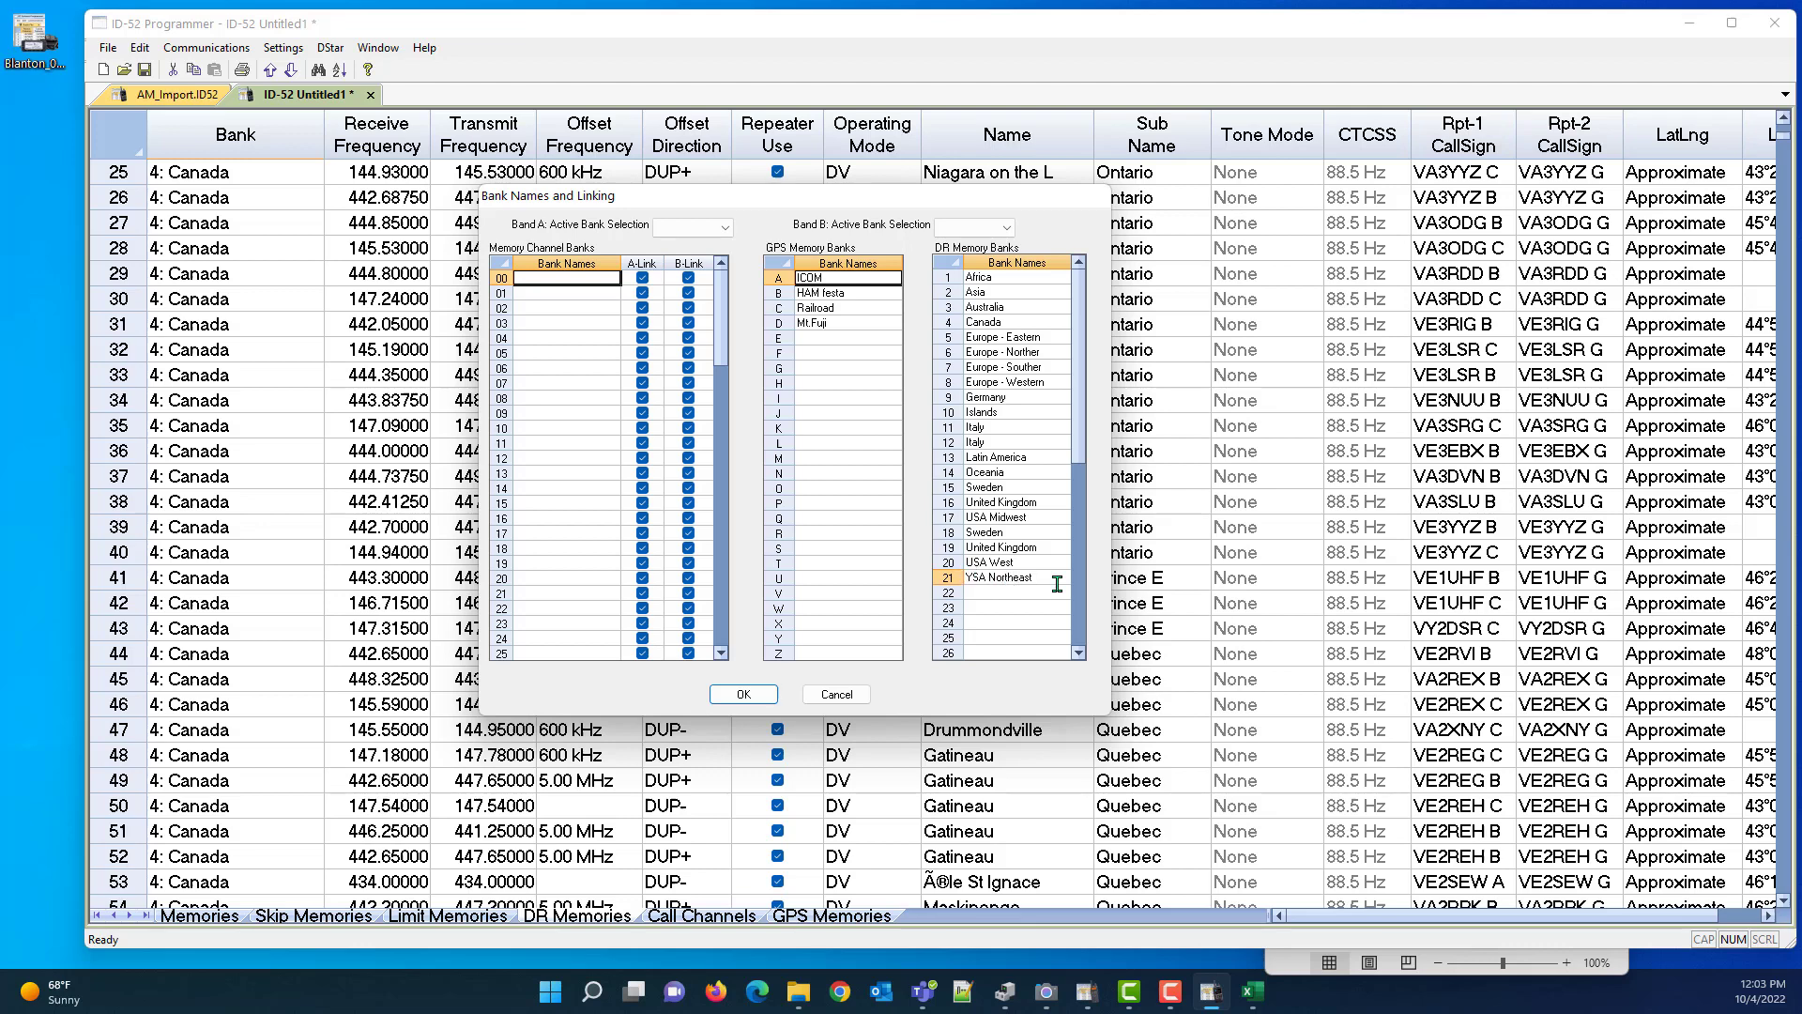
key("Home")
key("Delete")
type("U")
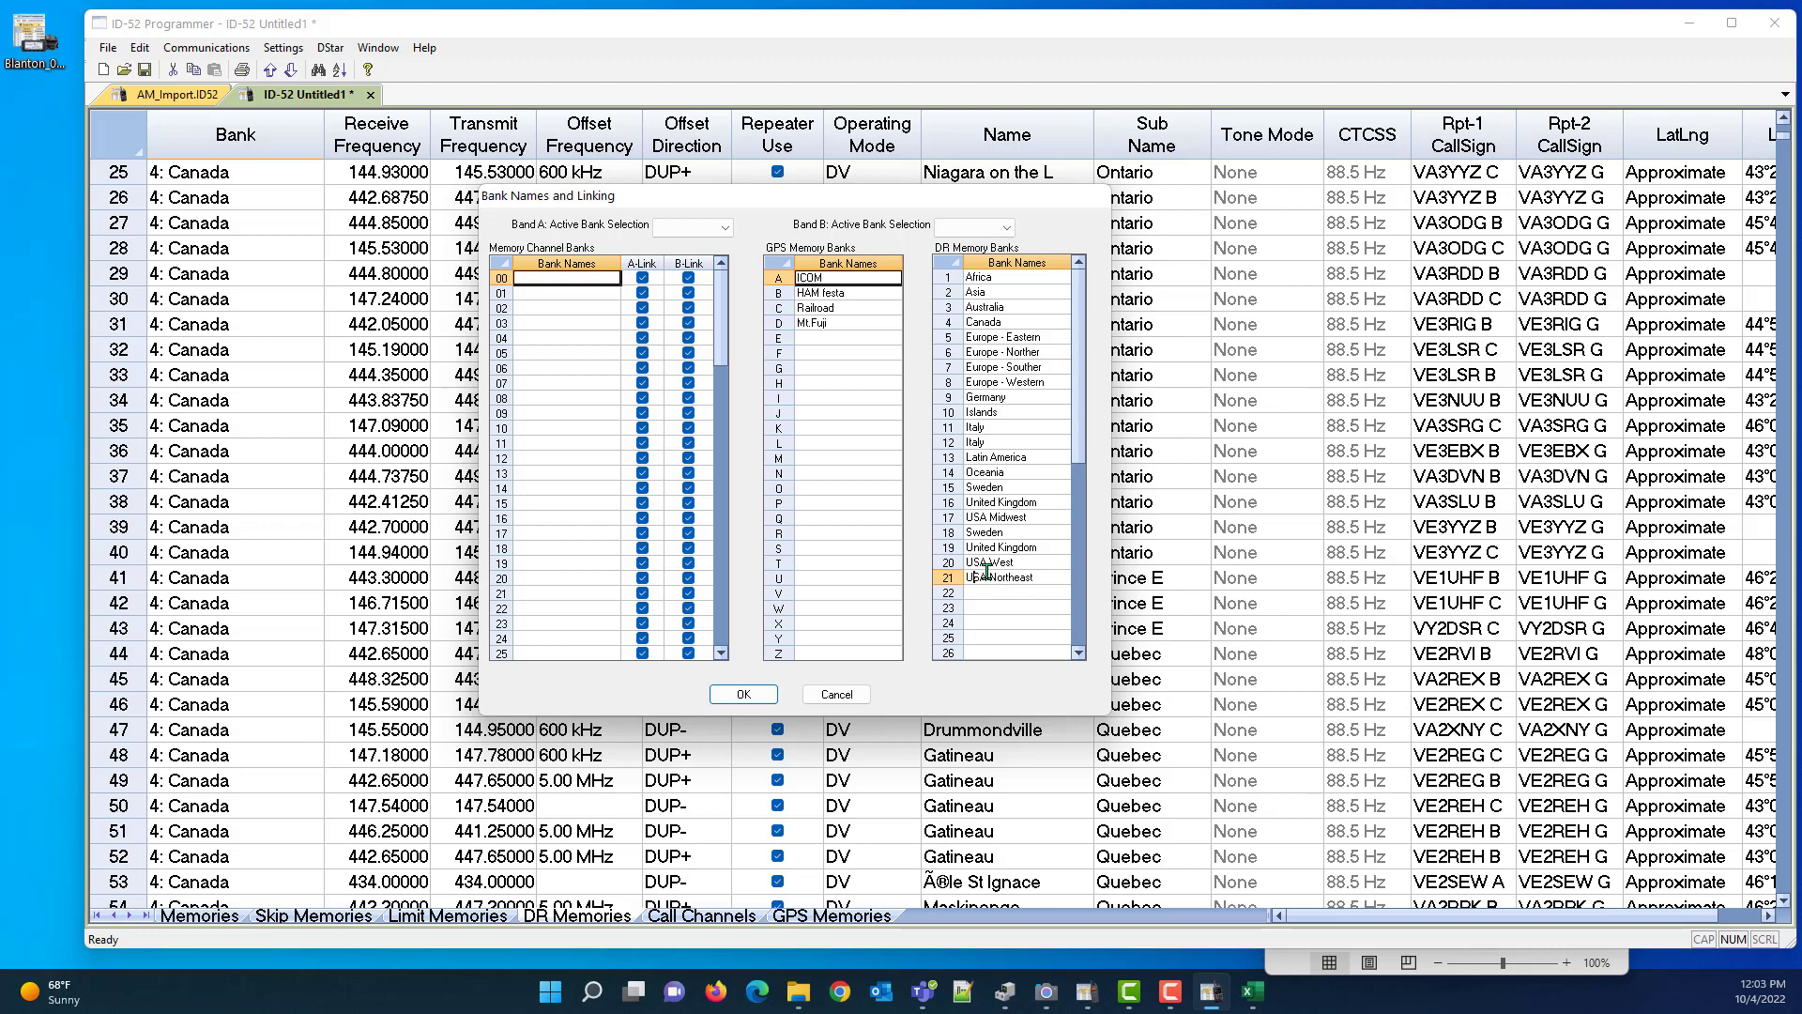
left_click(741, 696)
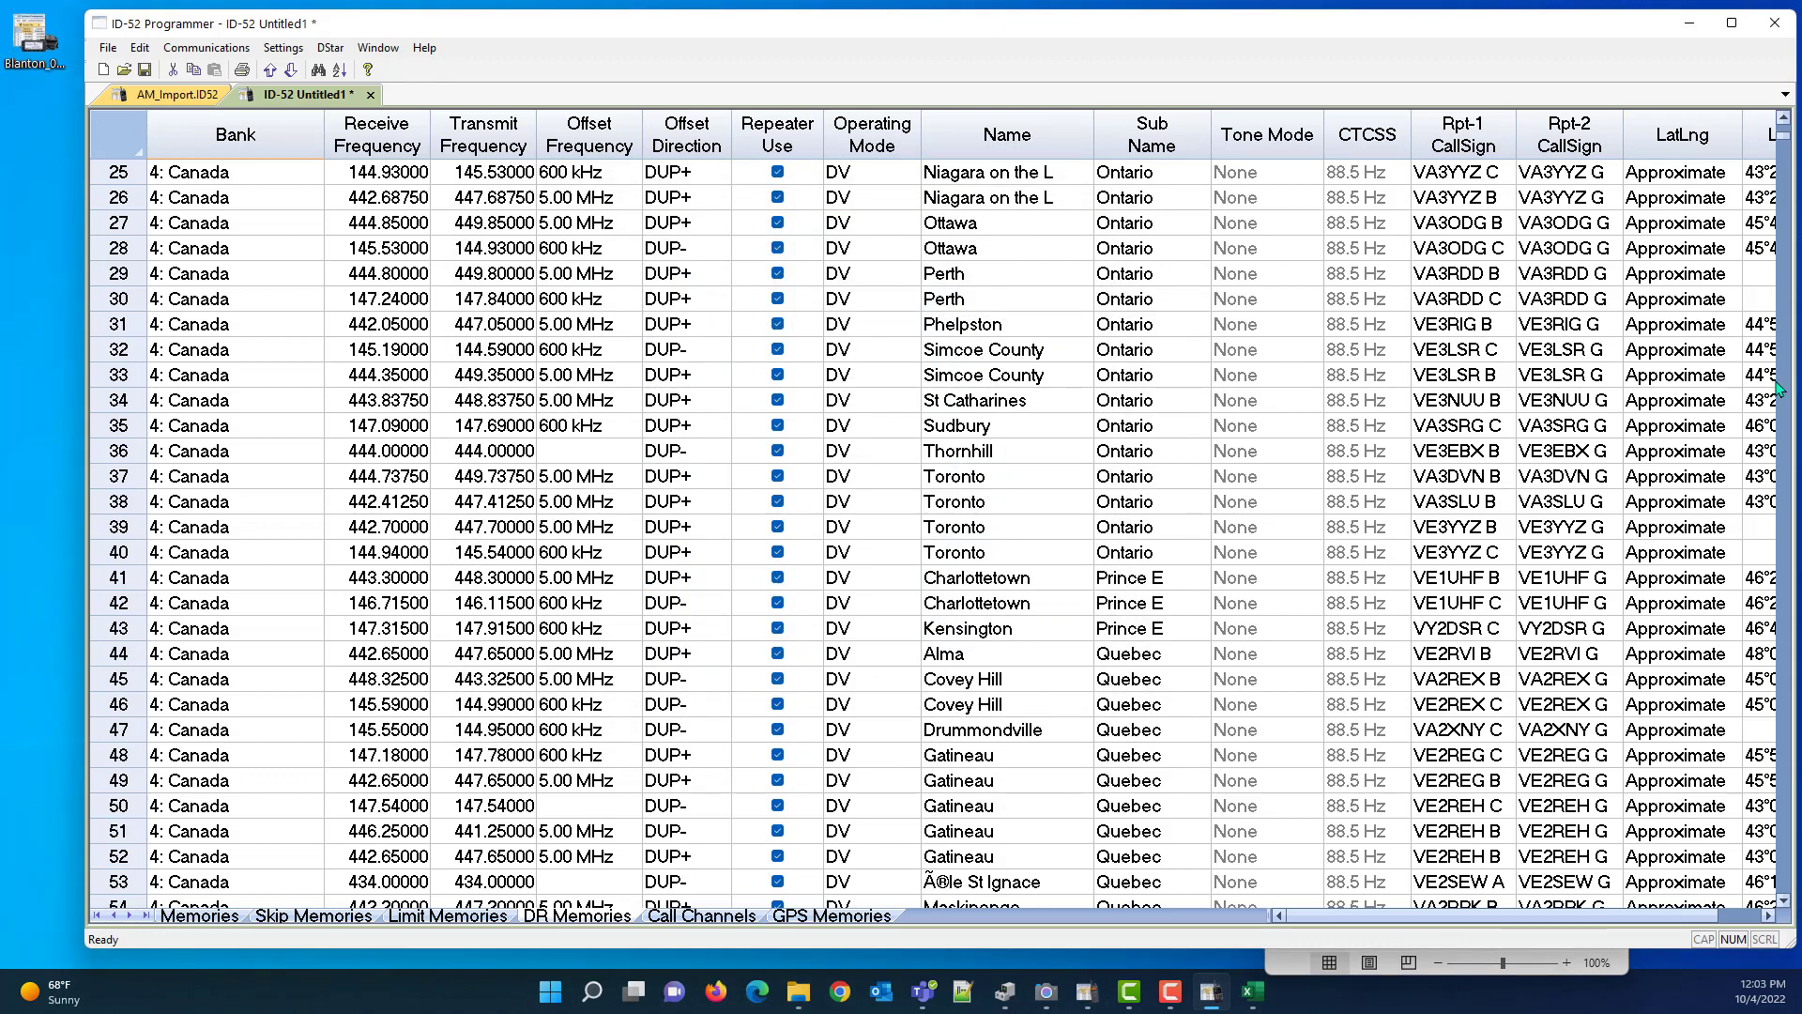
Step: Select all channels in the DR Memories and clear them
mouse_move(1789, 144)
left_mouse_down()
mouse_move(1772, 274)
mouse_move(1782, 610)
mouse_move(1784, 136)
left_mouse_up()
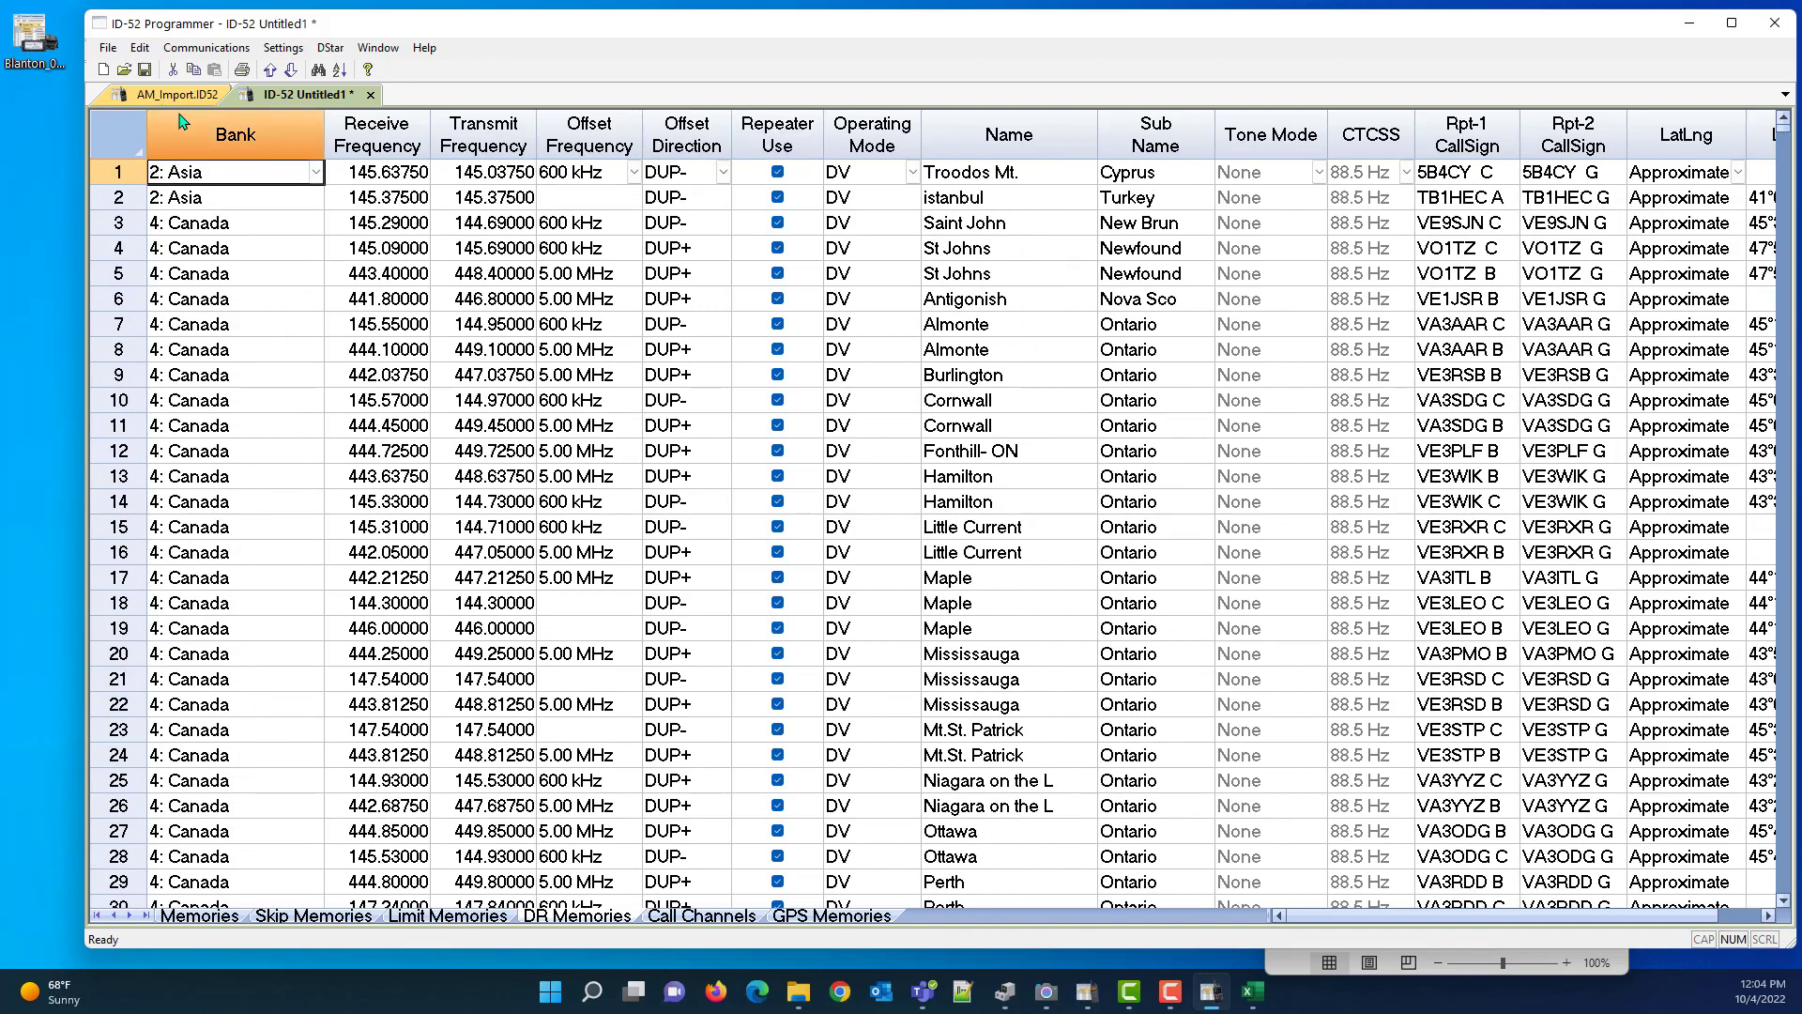
left_click(126, 175)
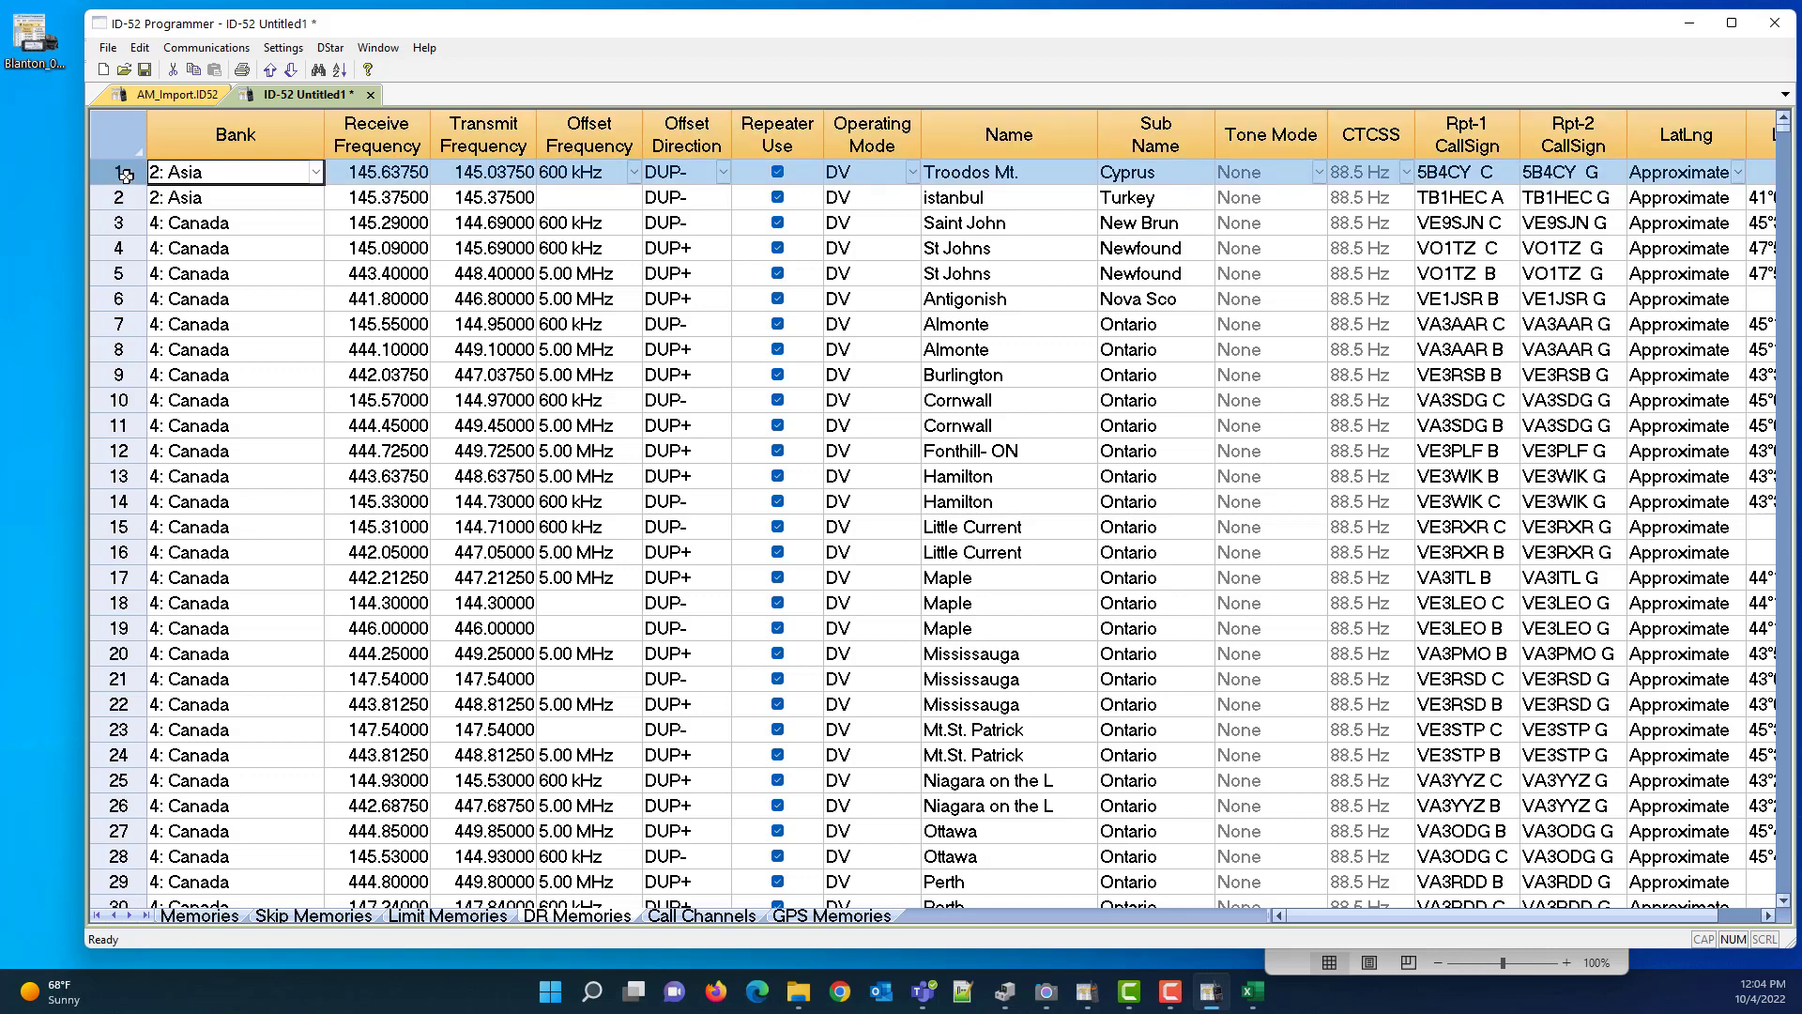
key("ctrl+a")
right_click(126, 176)
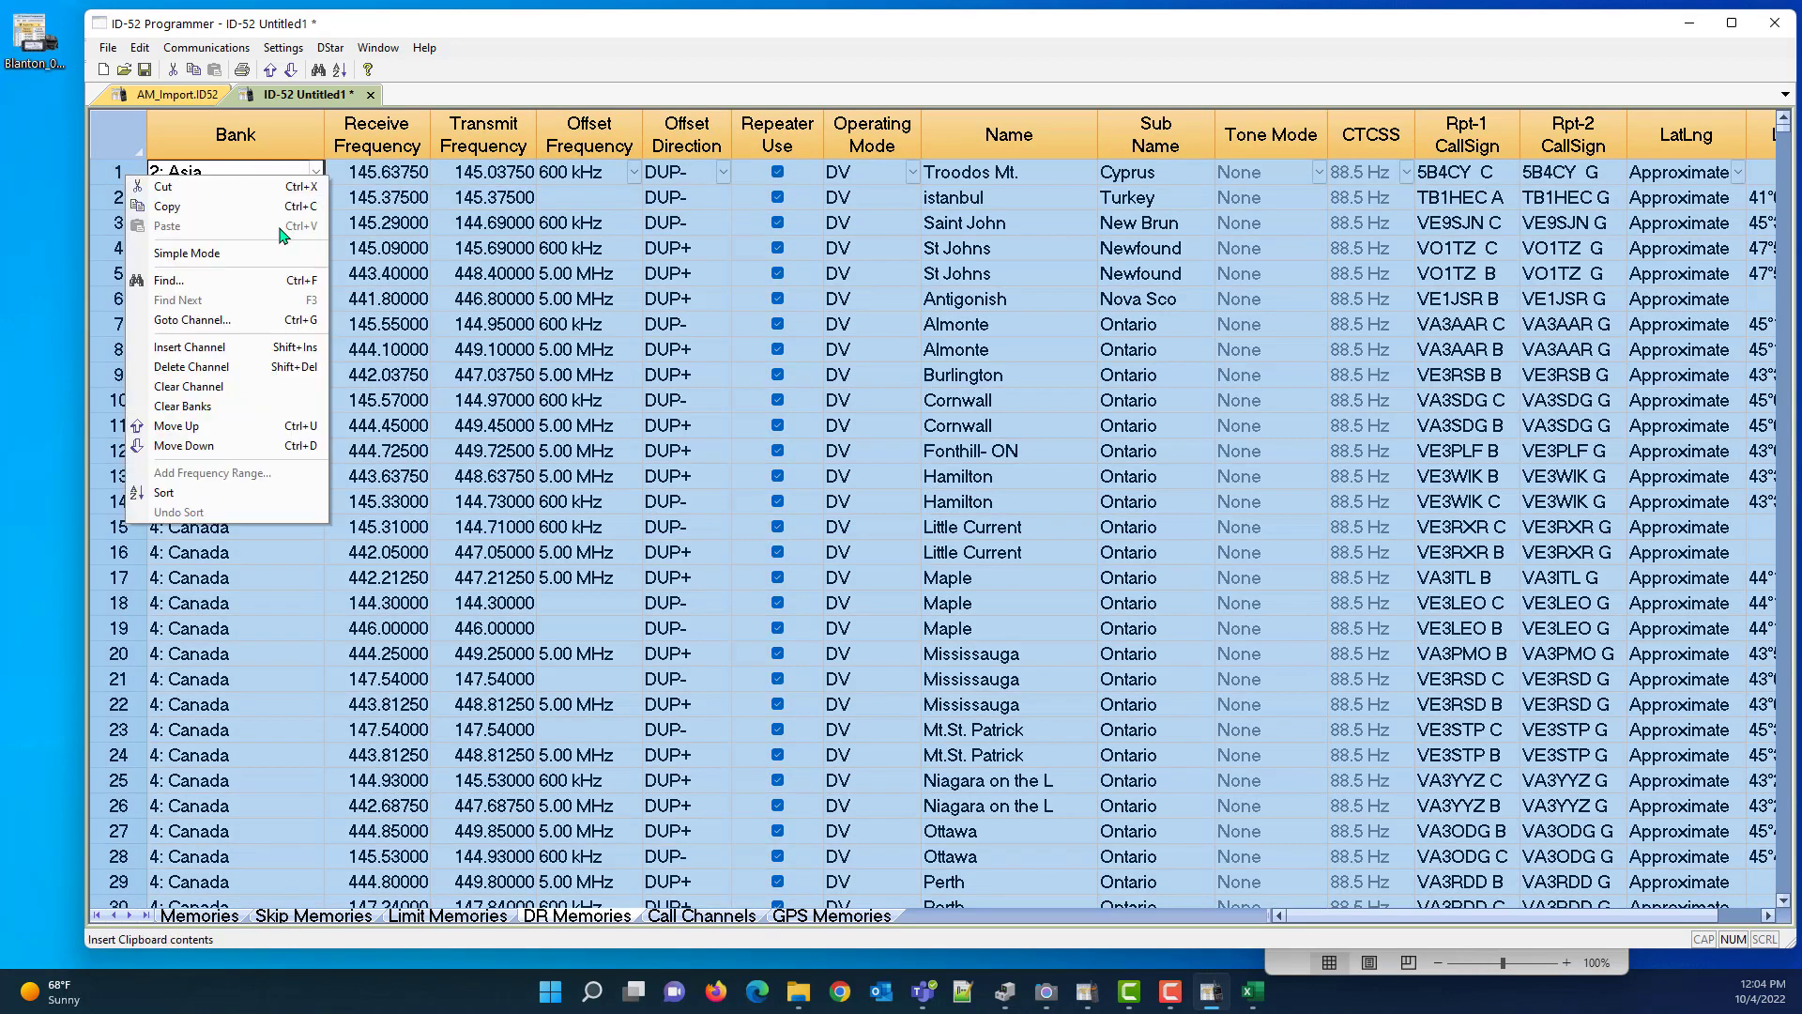
left_click(247, 398)
left_click(206, 172)
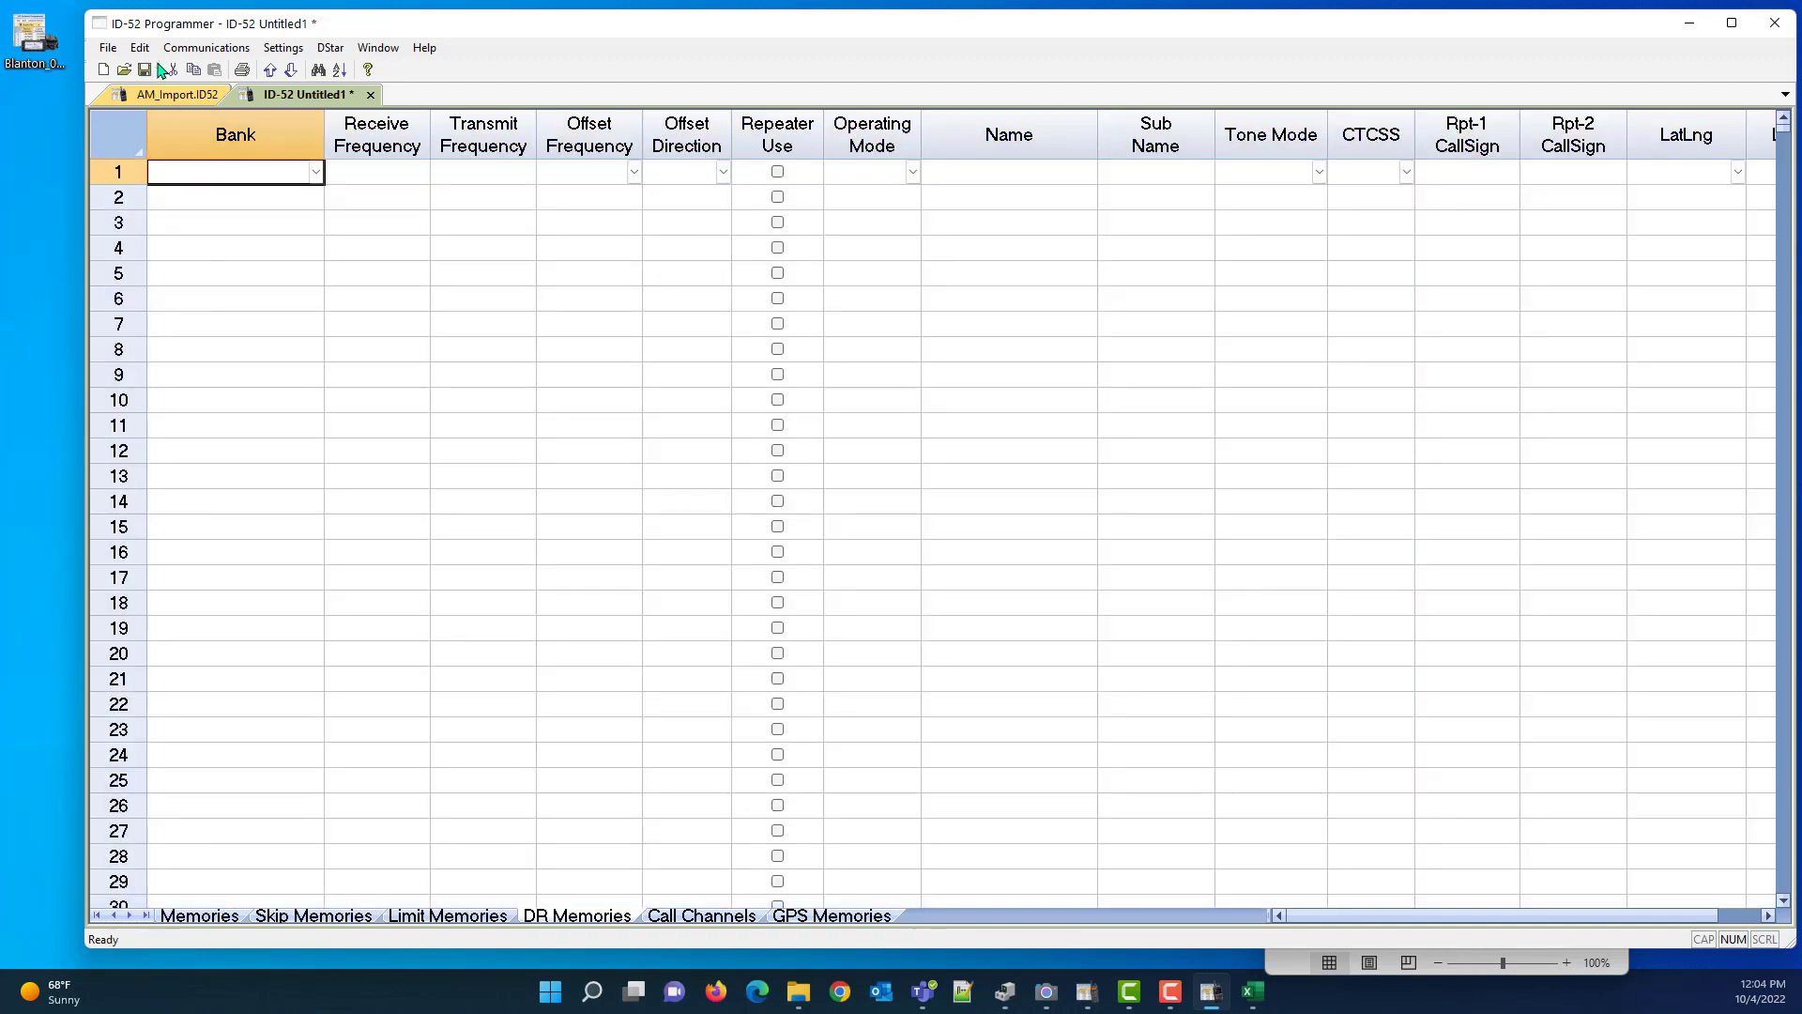
Step: Try to import IRNEID51.csv from Downloads into the empty DR Memories
left_click(107, 51)
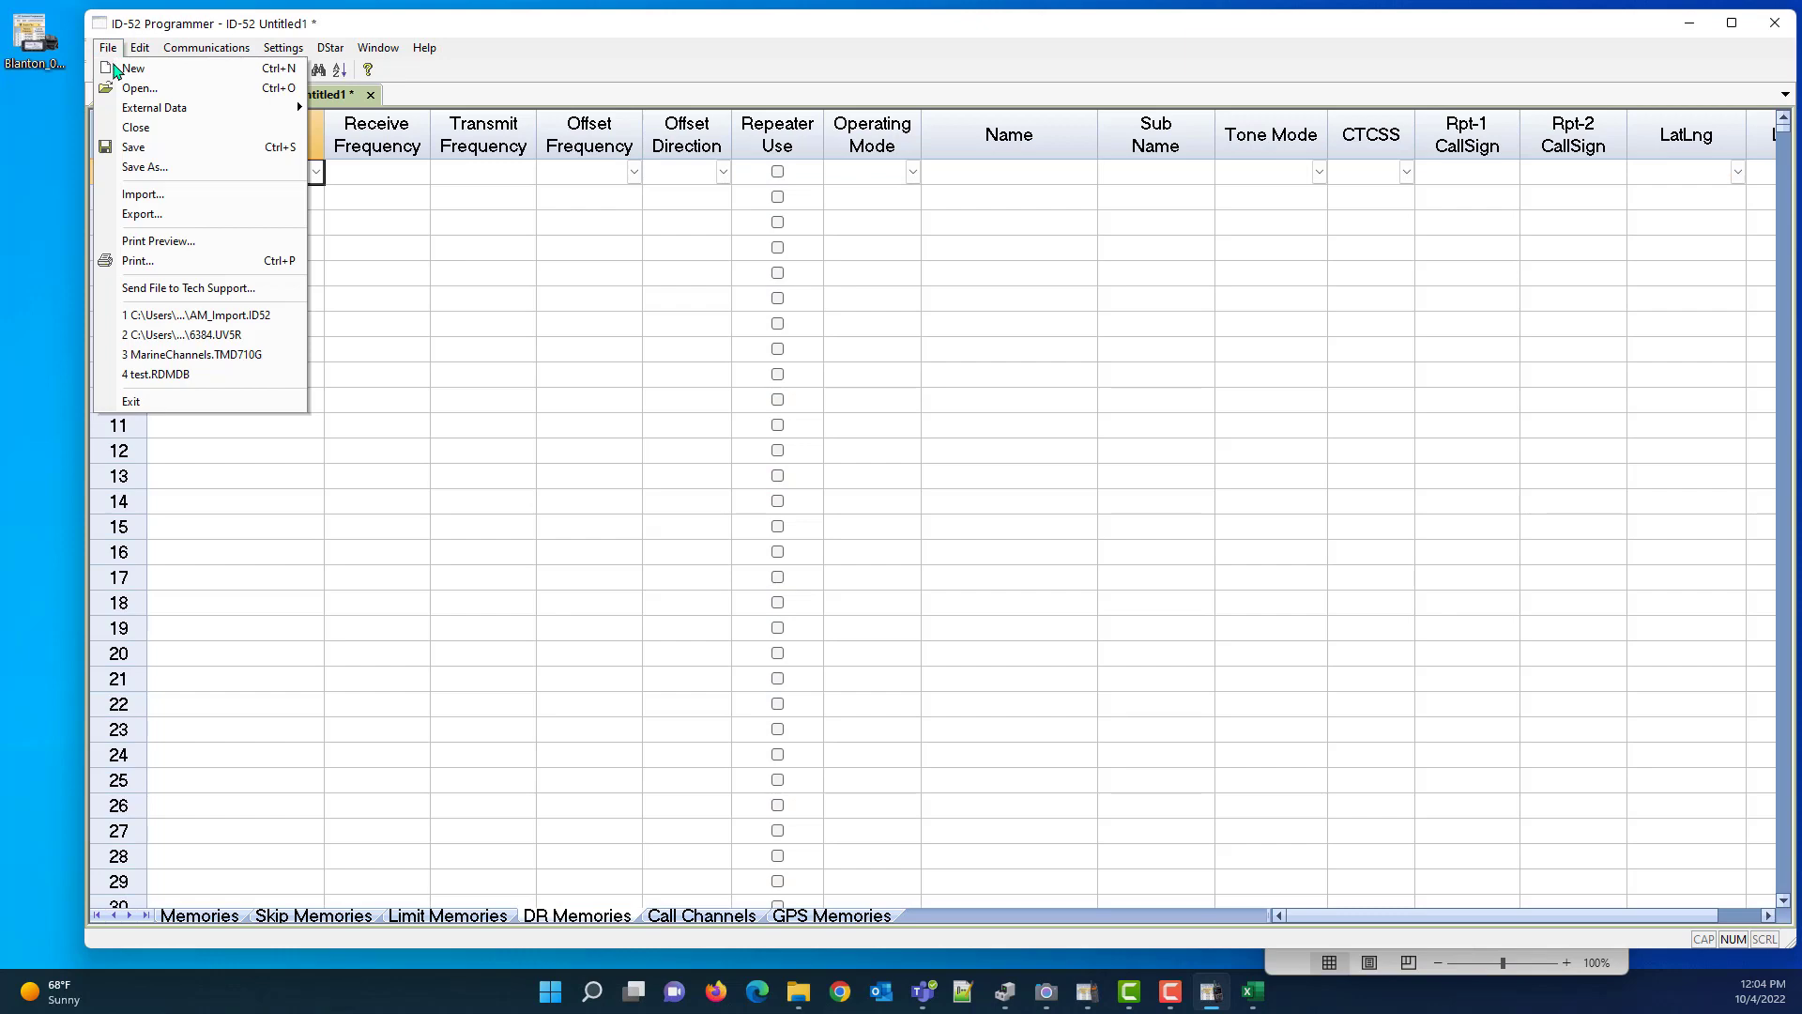
left_click(147, 197)
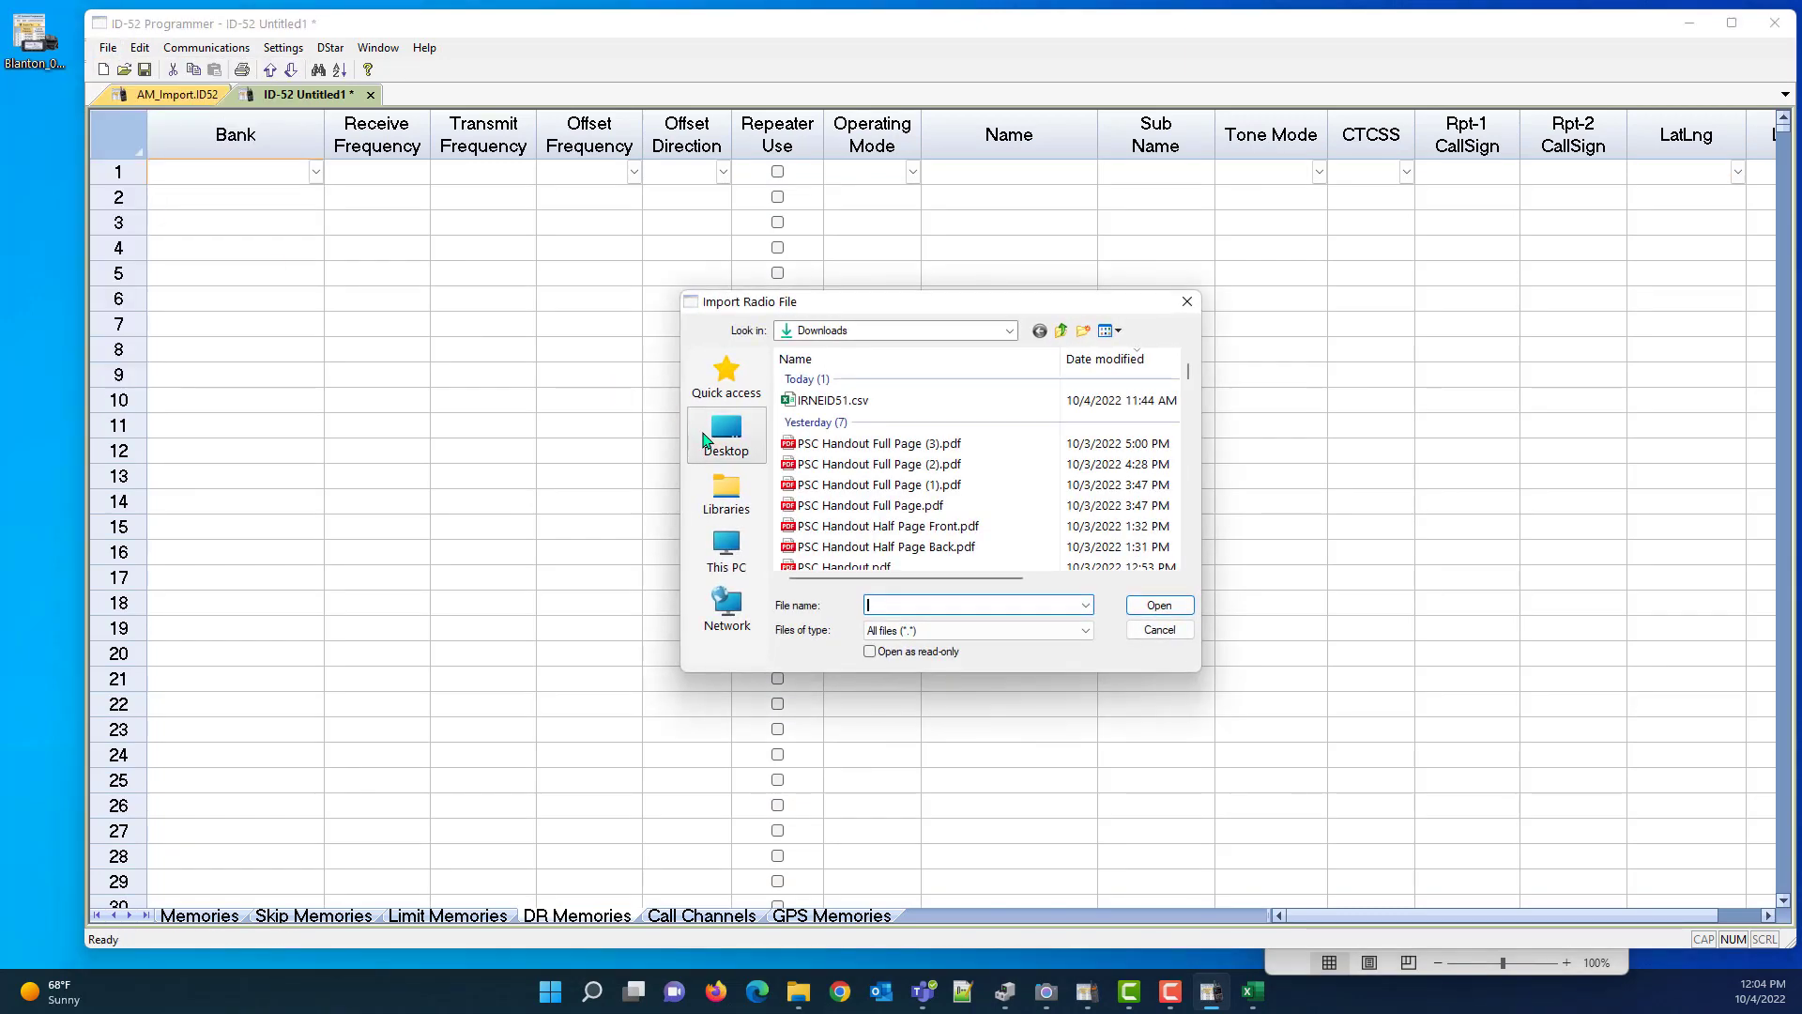
left_click(803, 402)
double_click(803, 401)
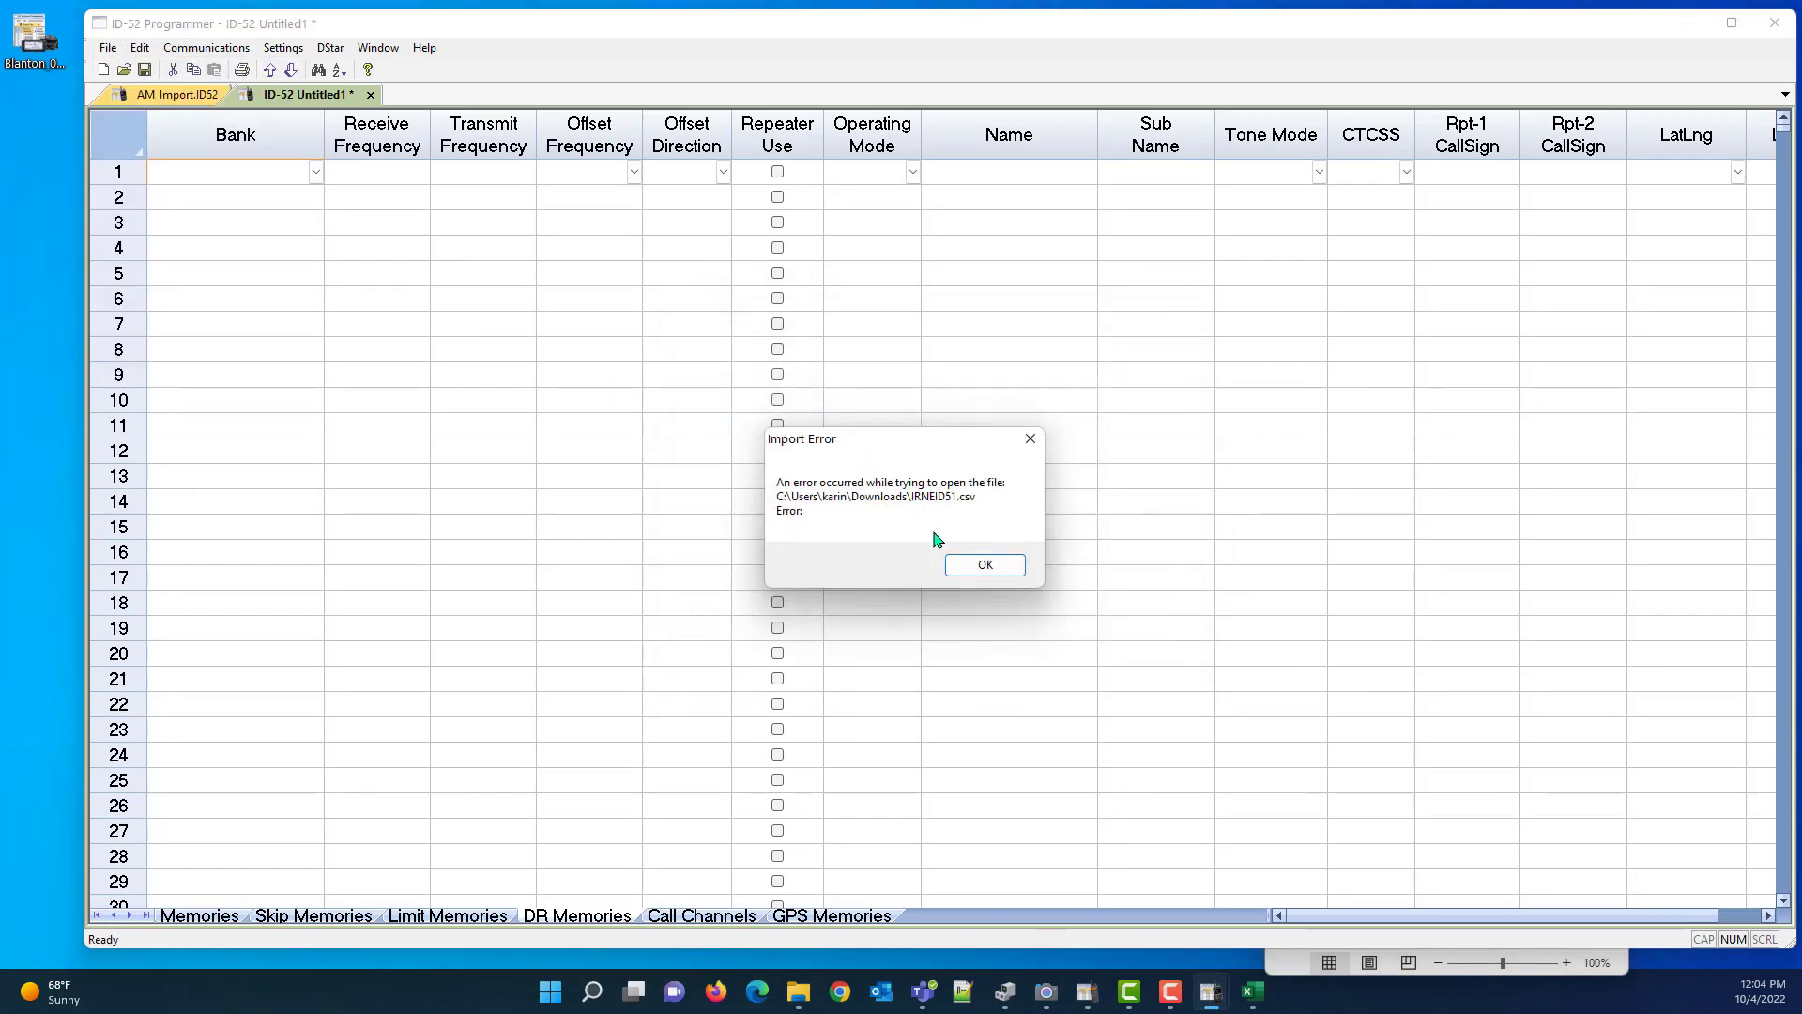
left_click(982, 567)
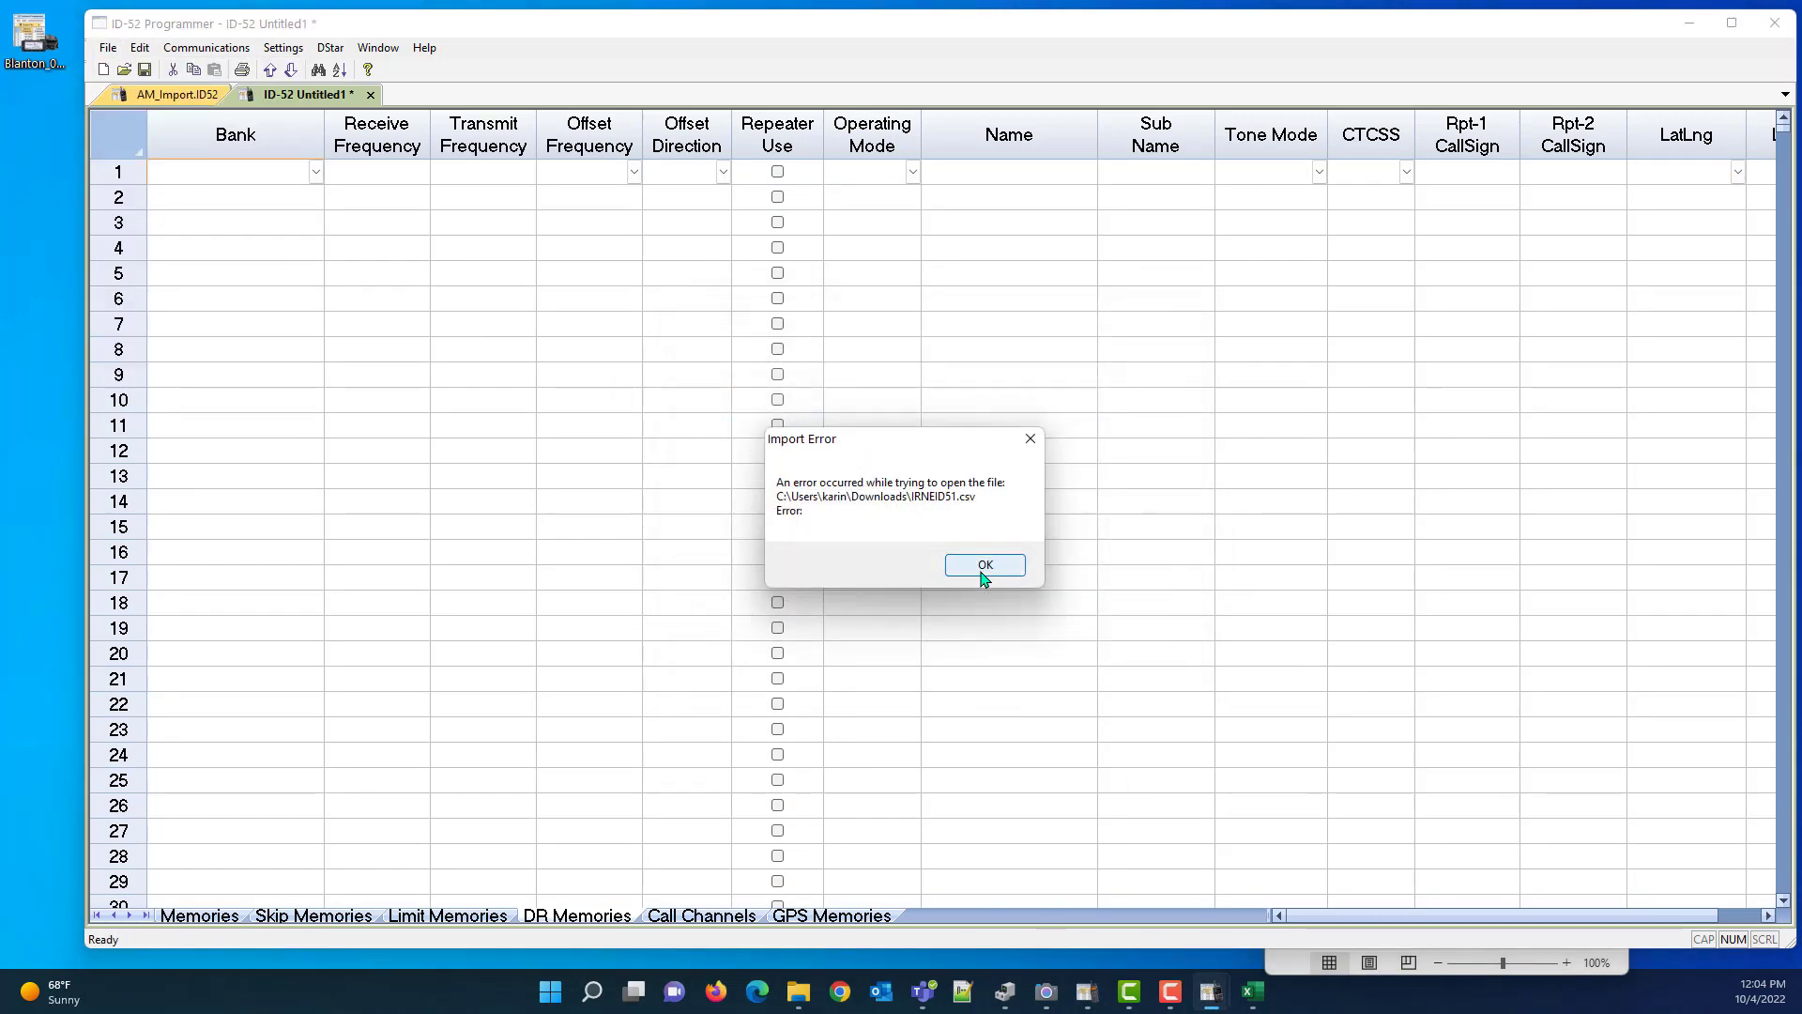
Step: Close IRNEID51.csv in Excel without saving its changes
left_click(1253, 991)
left_click(1603, 39)
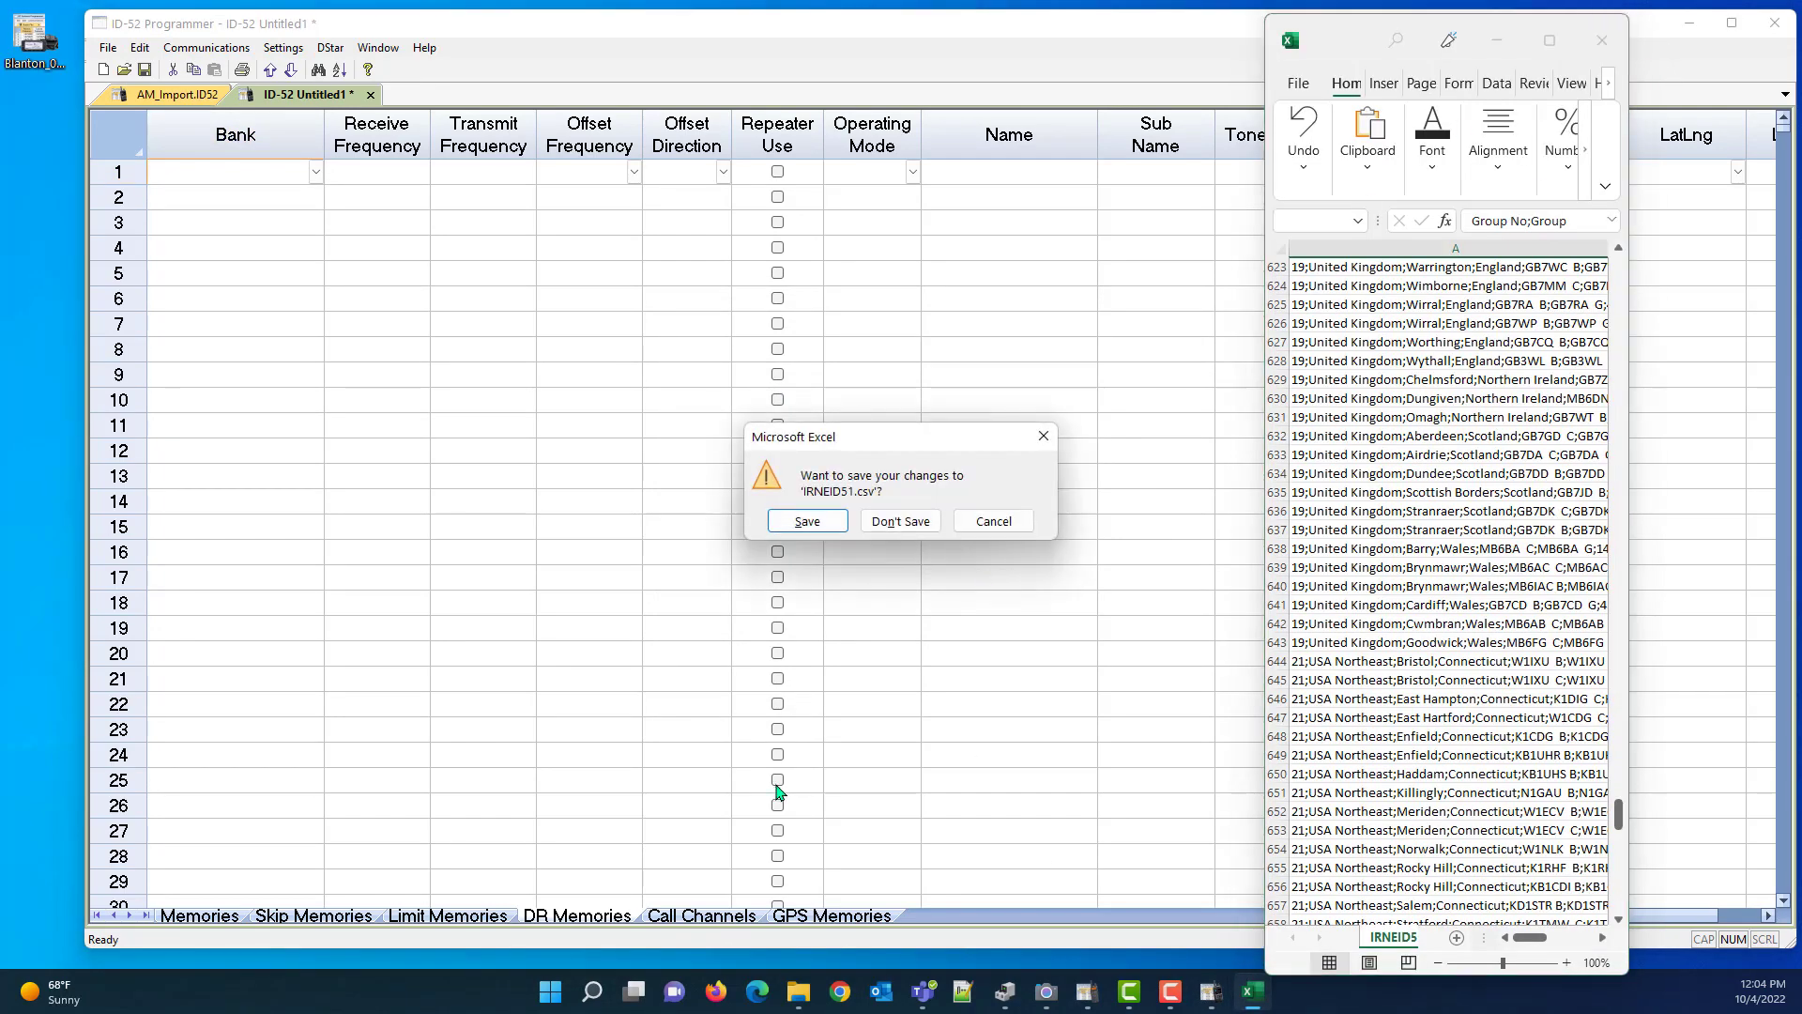
left_click(902, 522)
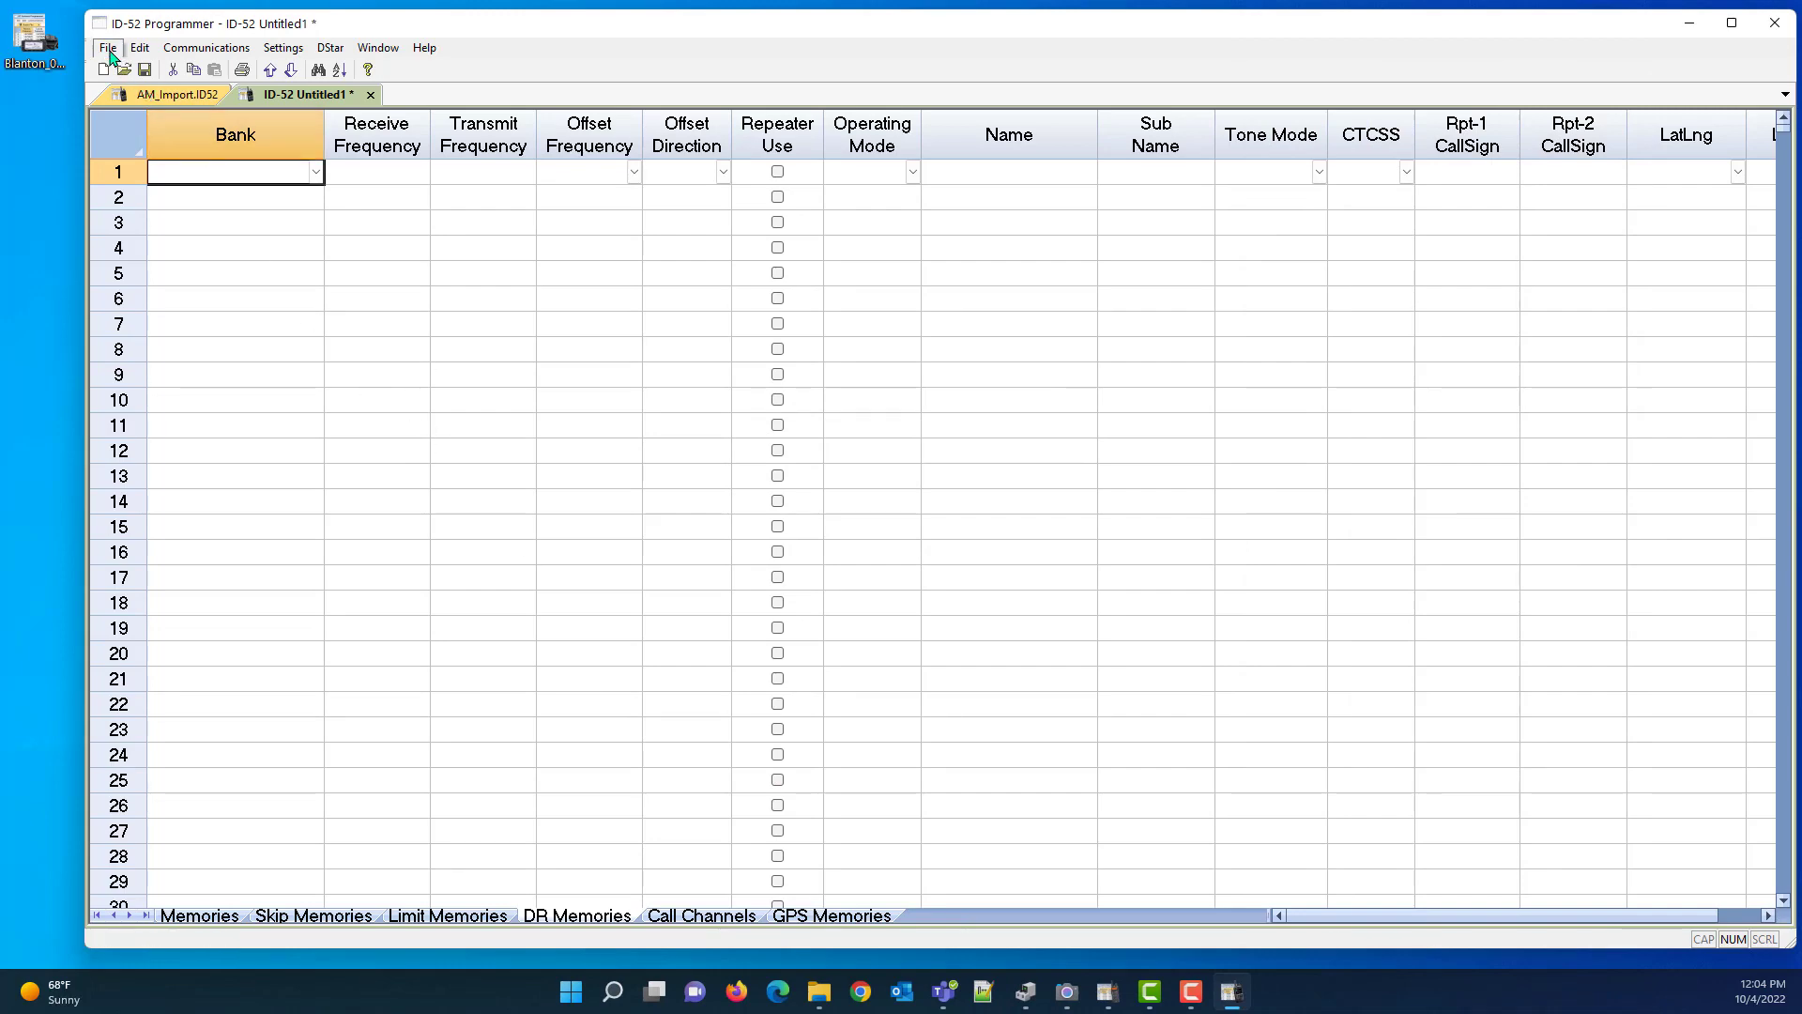
Step: Import IRNEID51.csv from Downloads with the Semicolon delimiter, overwriting existing channels from radio memory 1
left_click(110, 49)
left_click(140, 191)
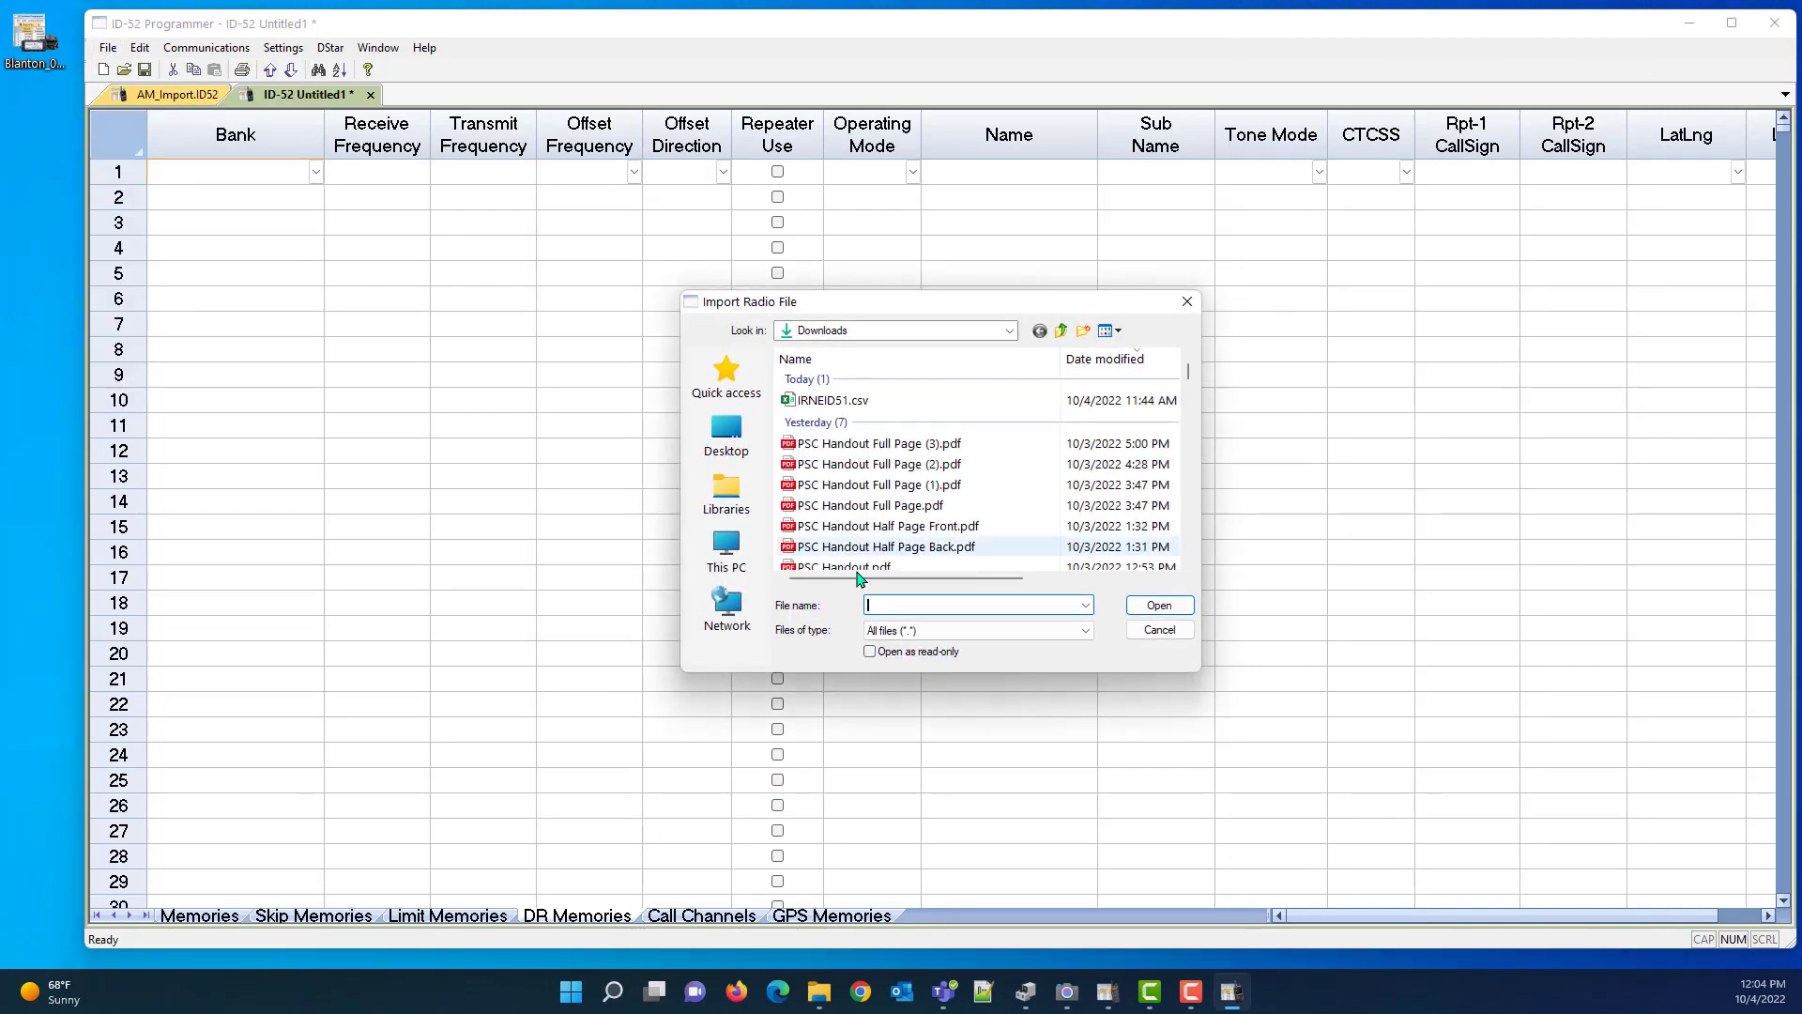
double_click(834, 401)
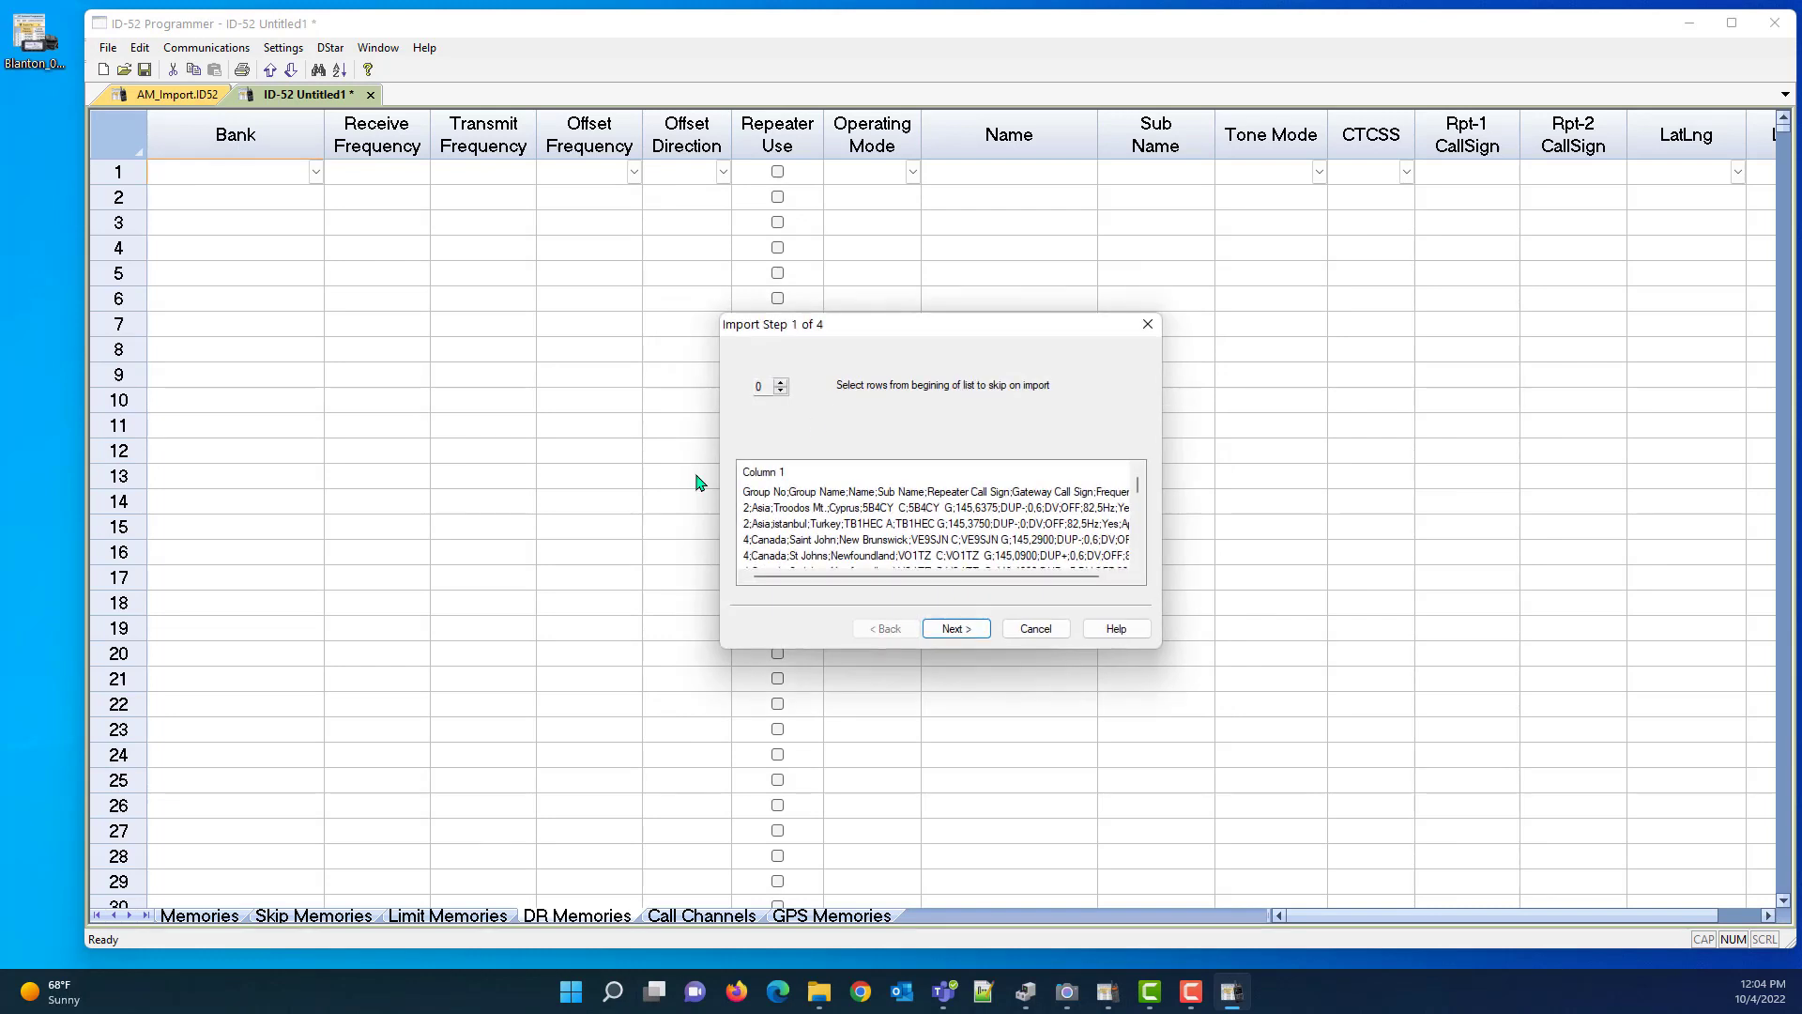
left_click(954, 630)
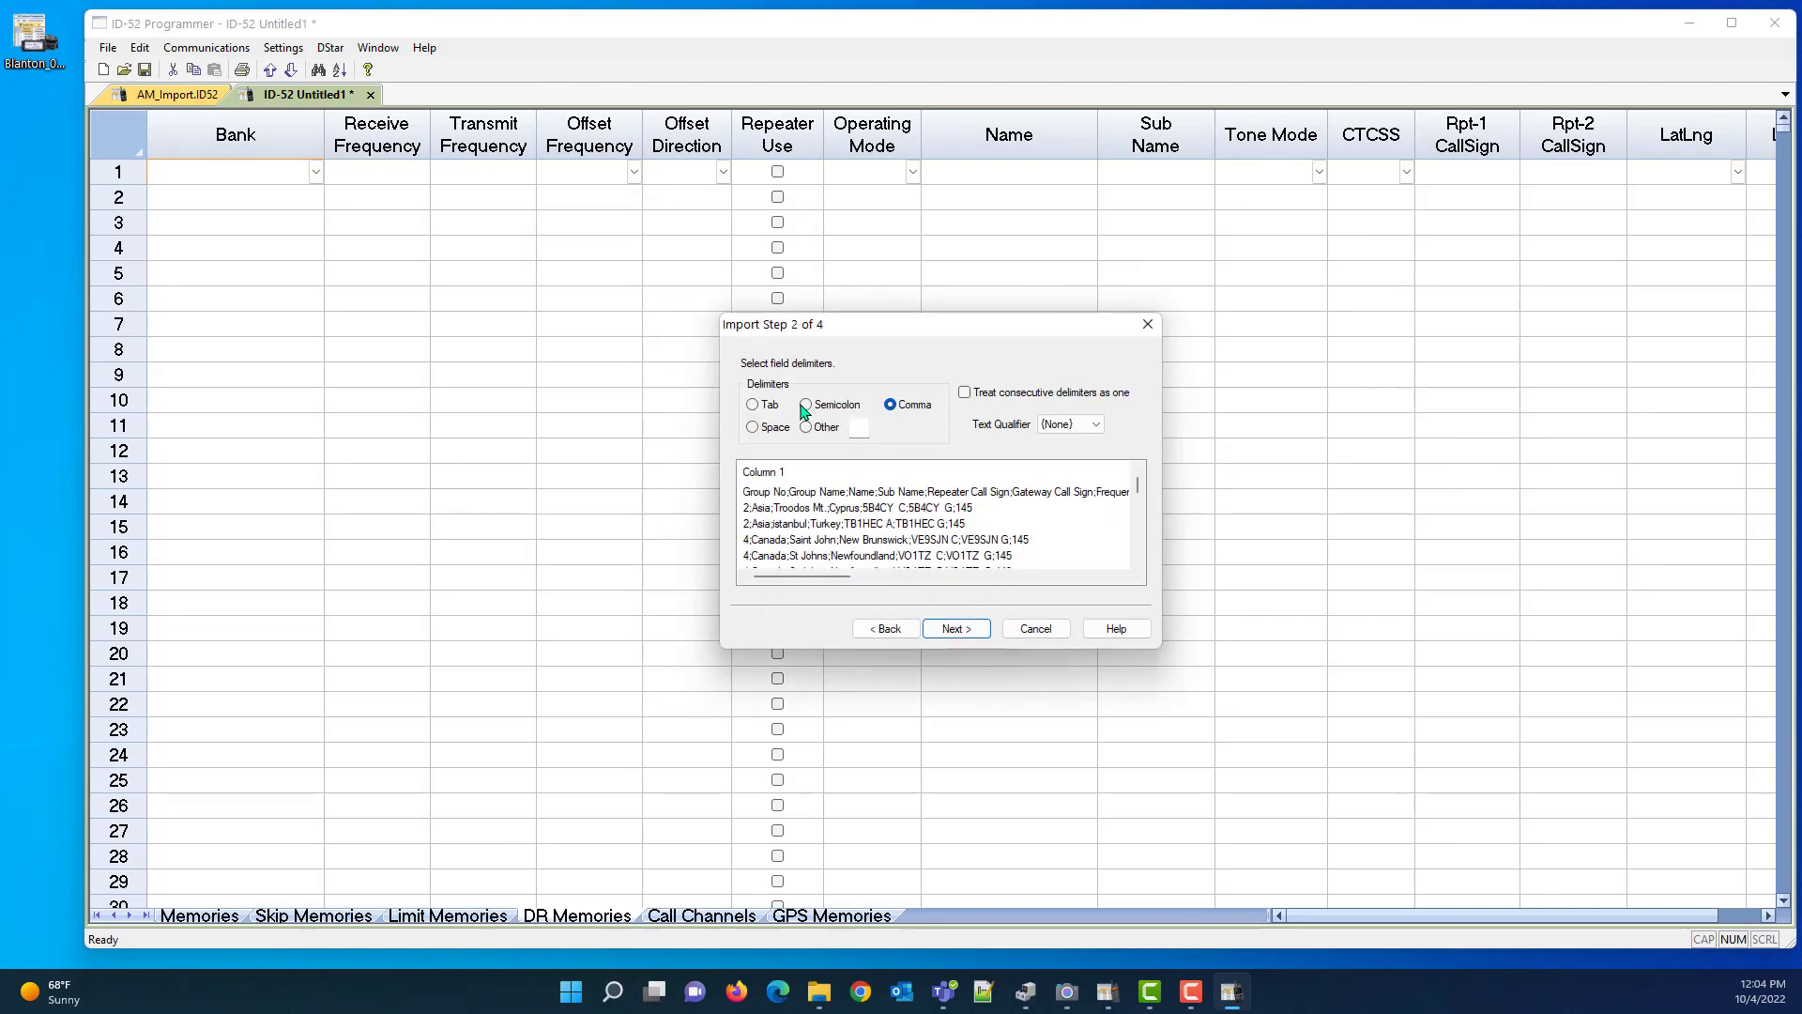
left_click(805, 405)
left_click(964, 630)
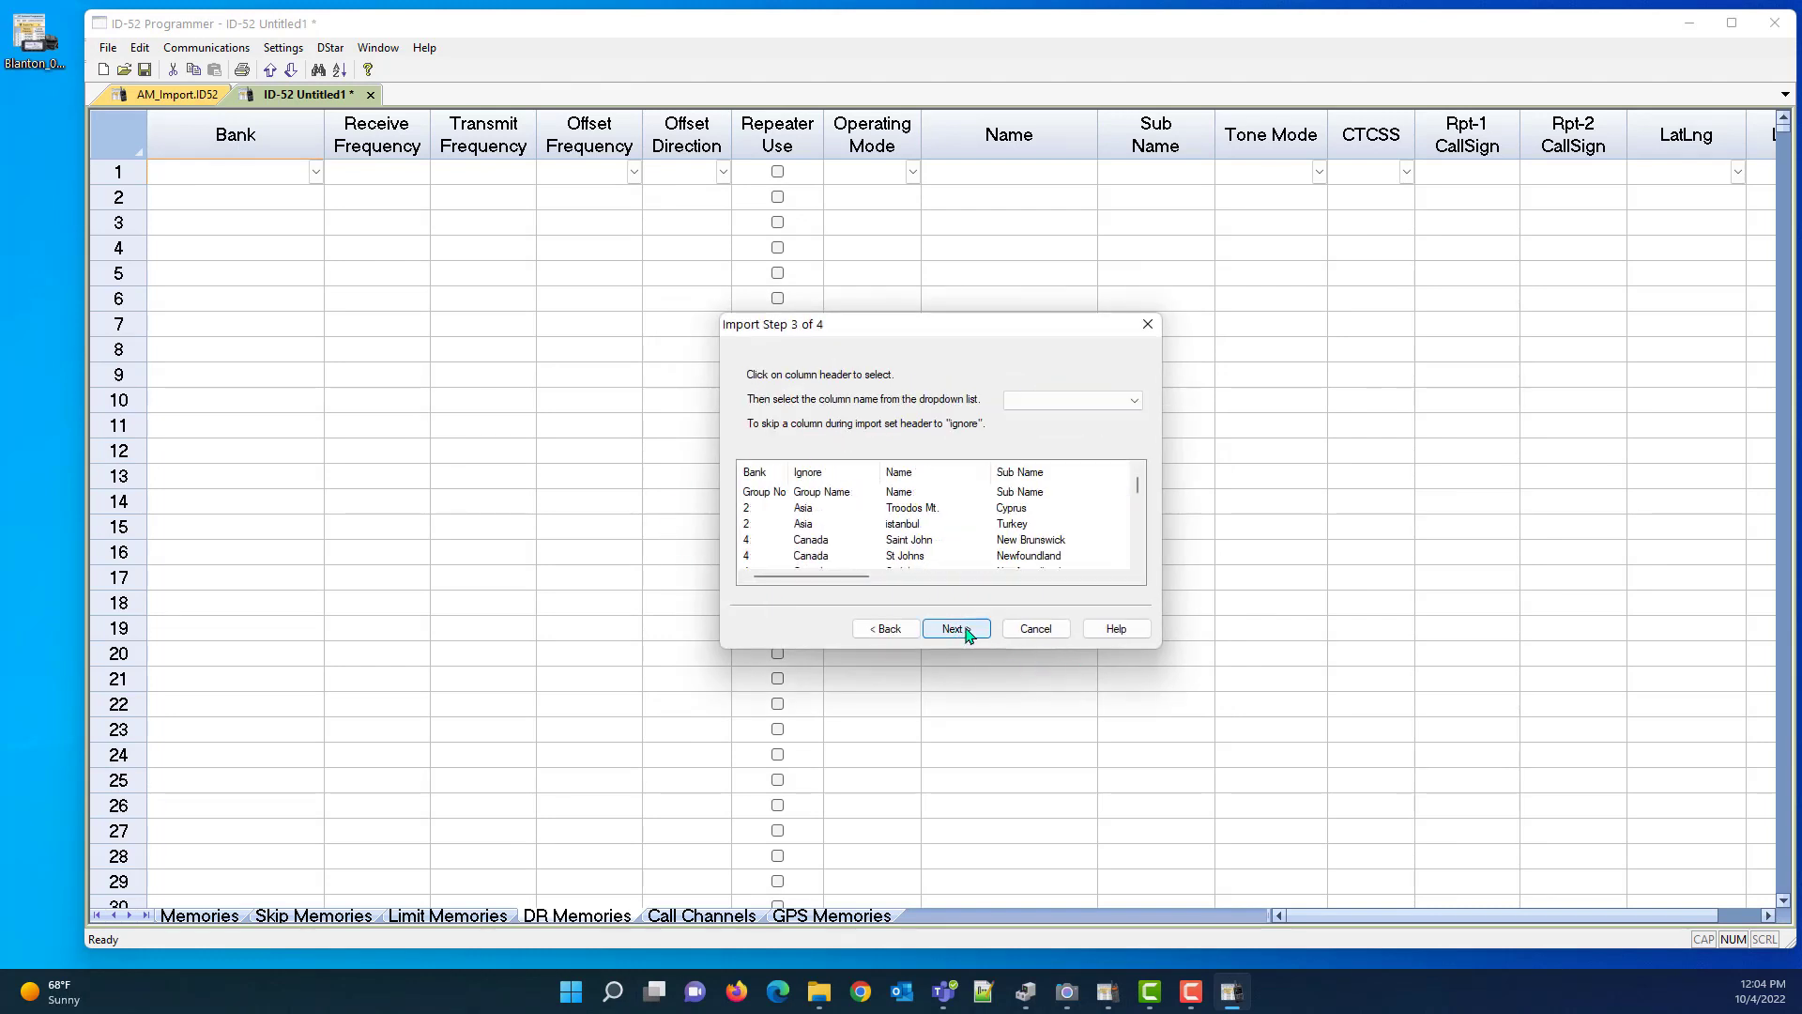
left_click(965, 631)
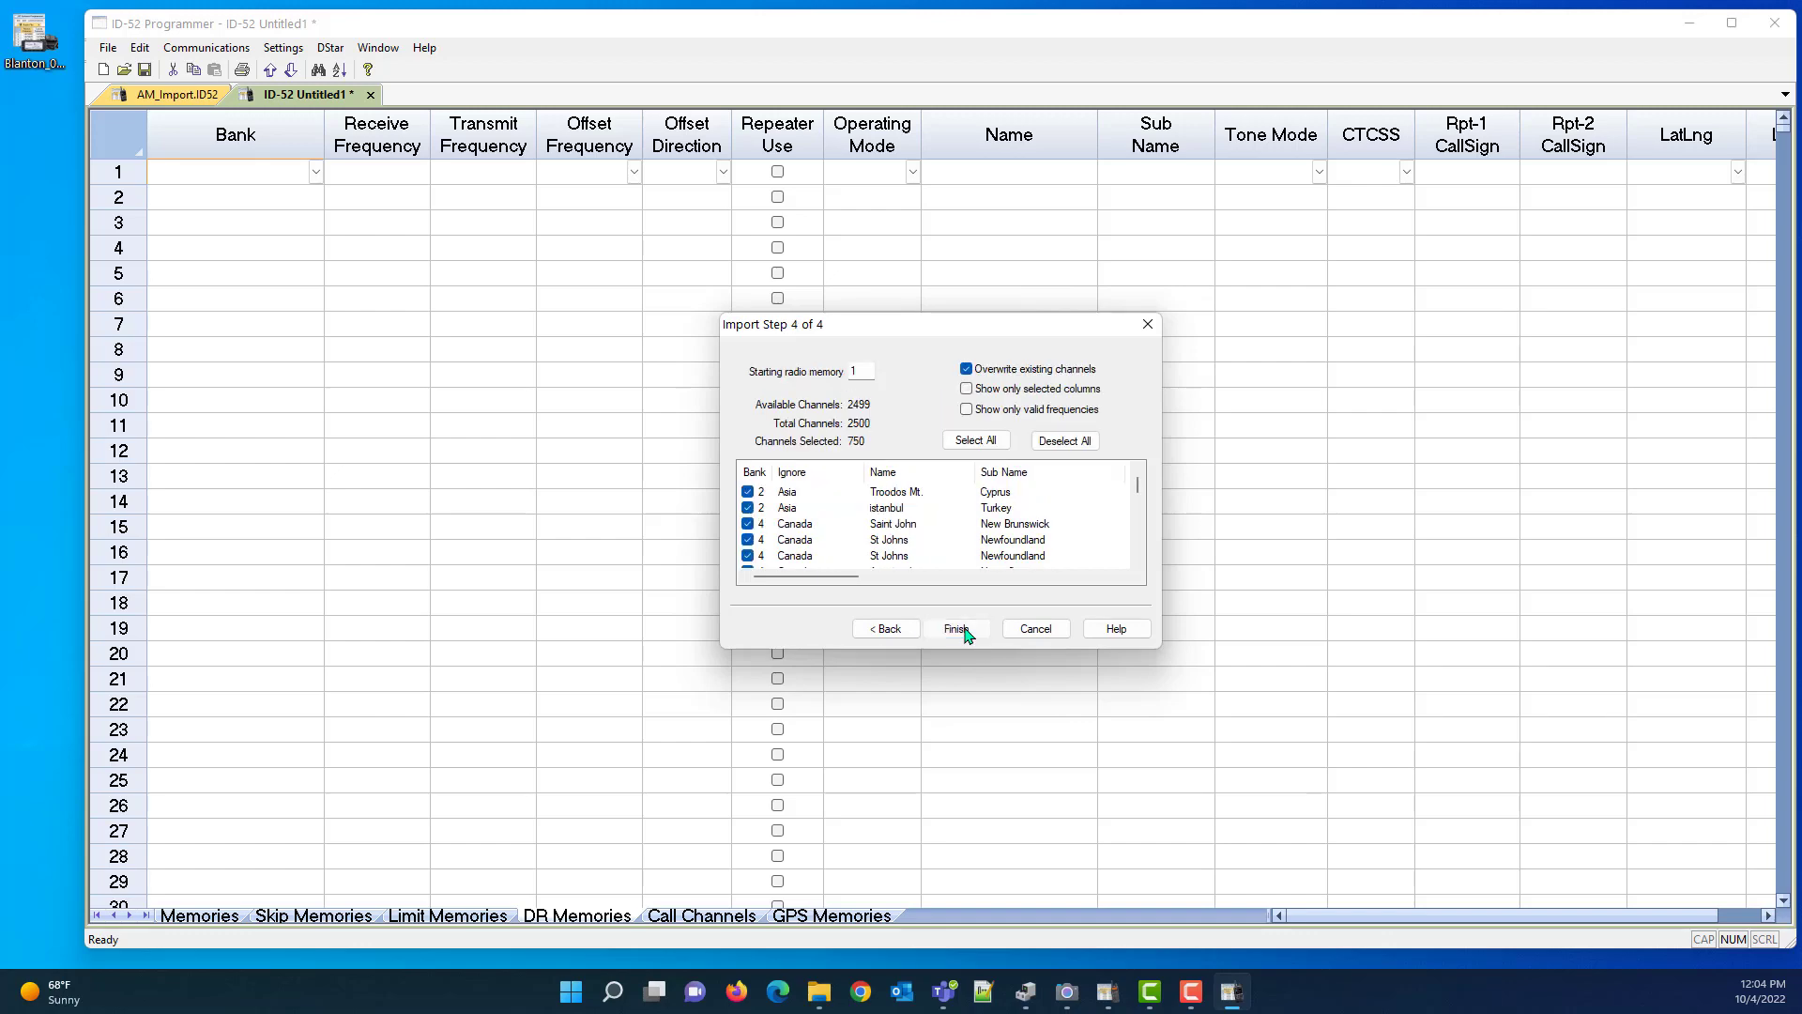
left_click(957, 629)
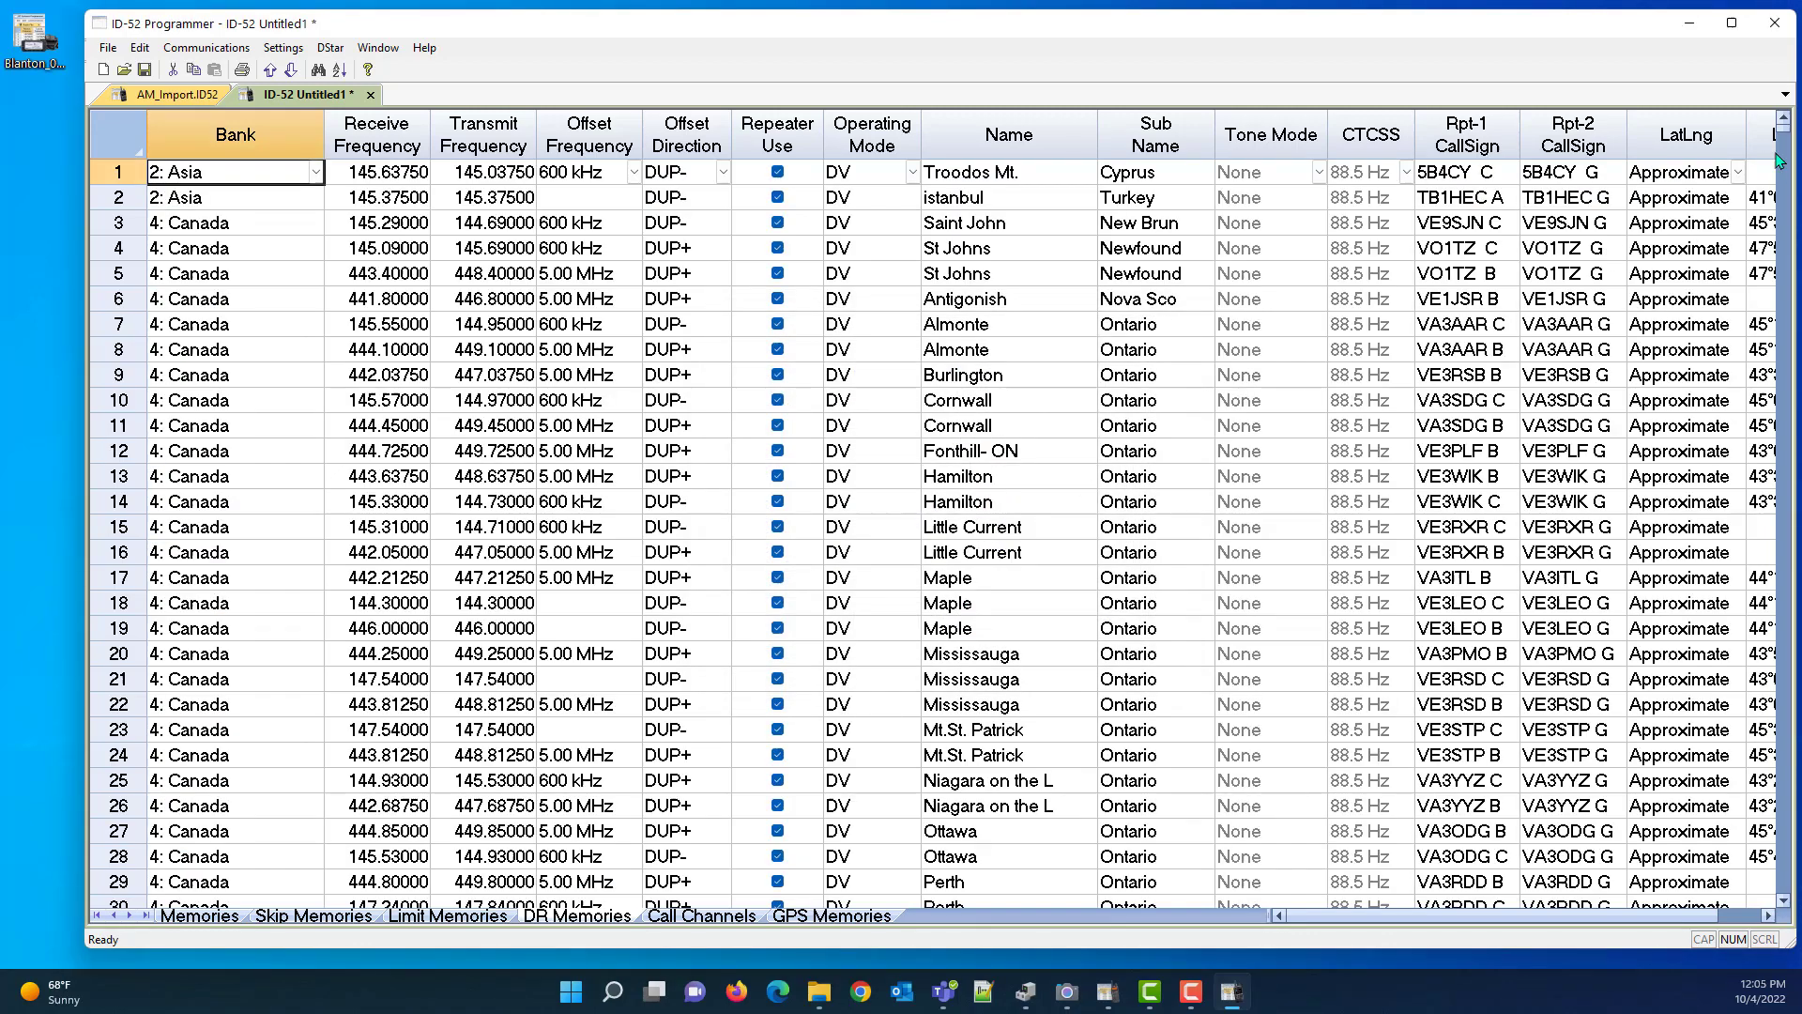
Step: Check the bank names assigned to the imported DR Memories down to the New York and Pennsylvania repeaters
scroll(1783, 171, "down", 20)
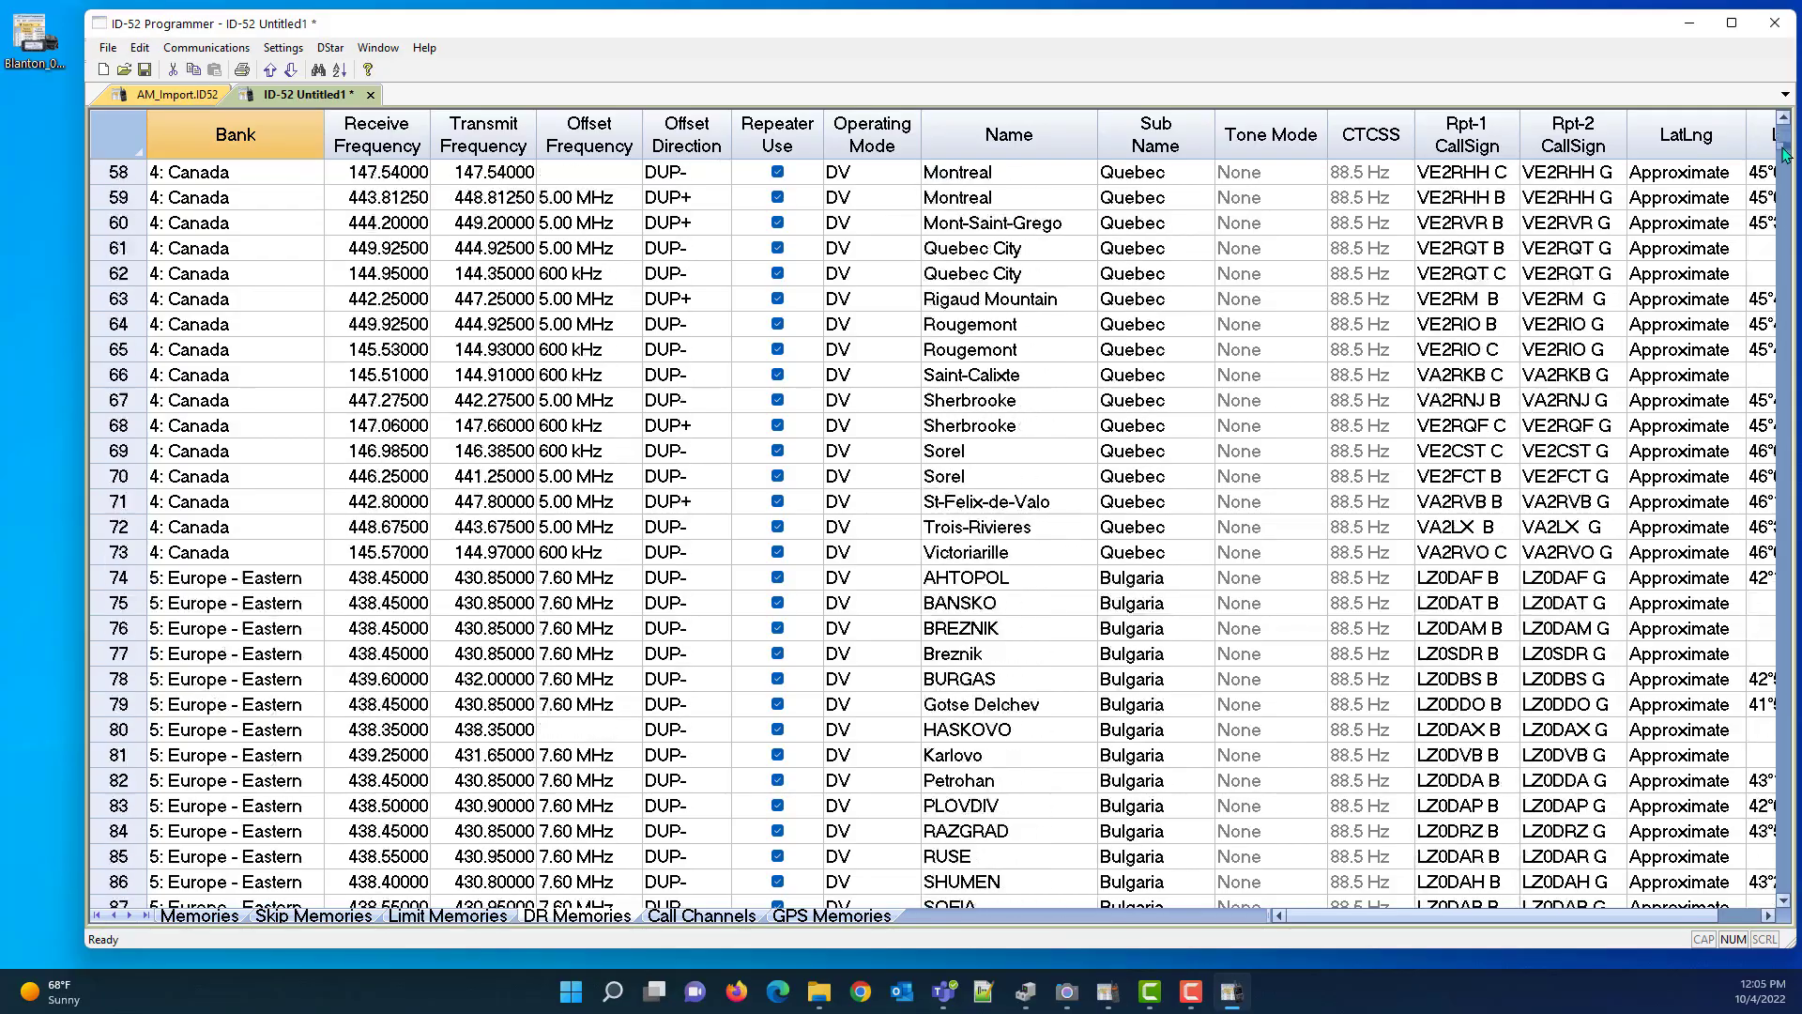
scroll(1783, 171, "down", 20)
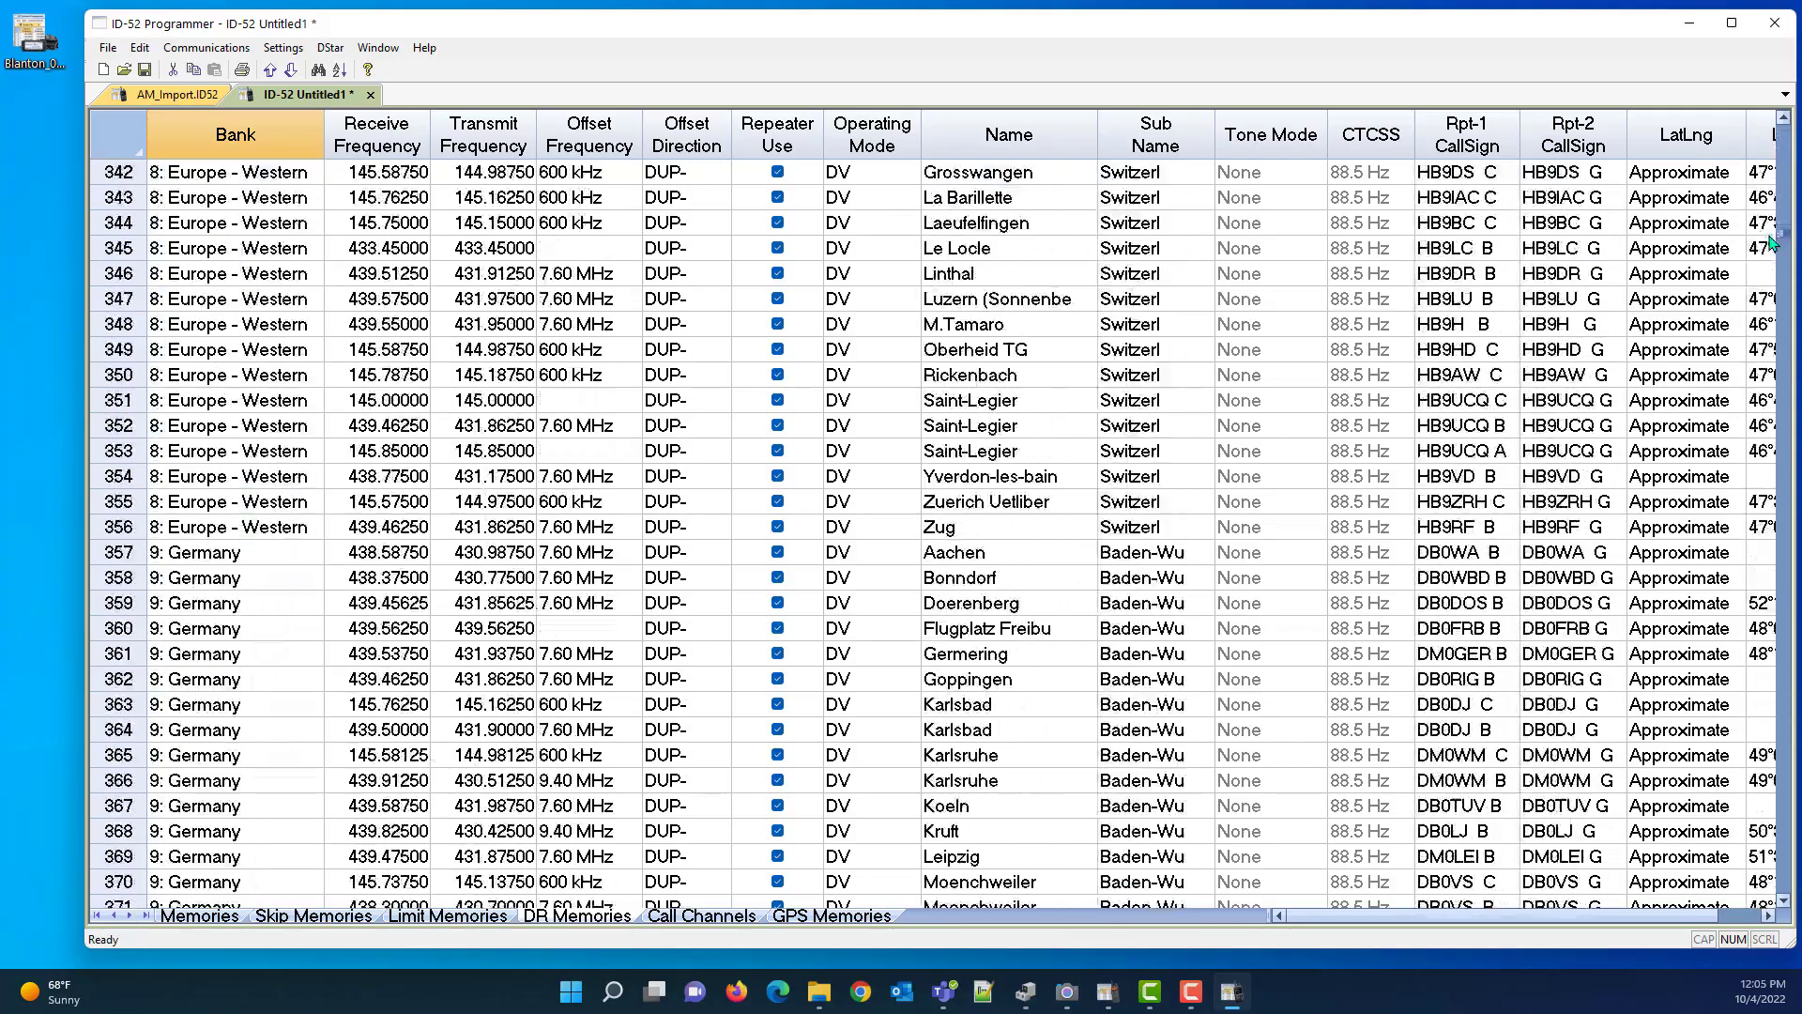
left_click_drag(1769, 255, 1752, 354)
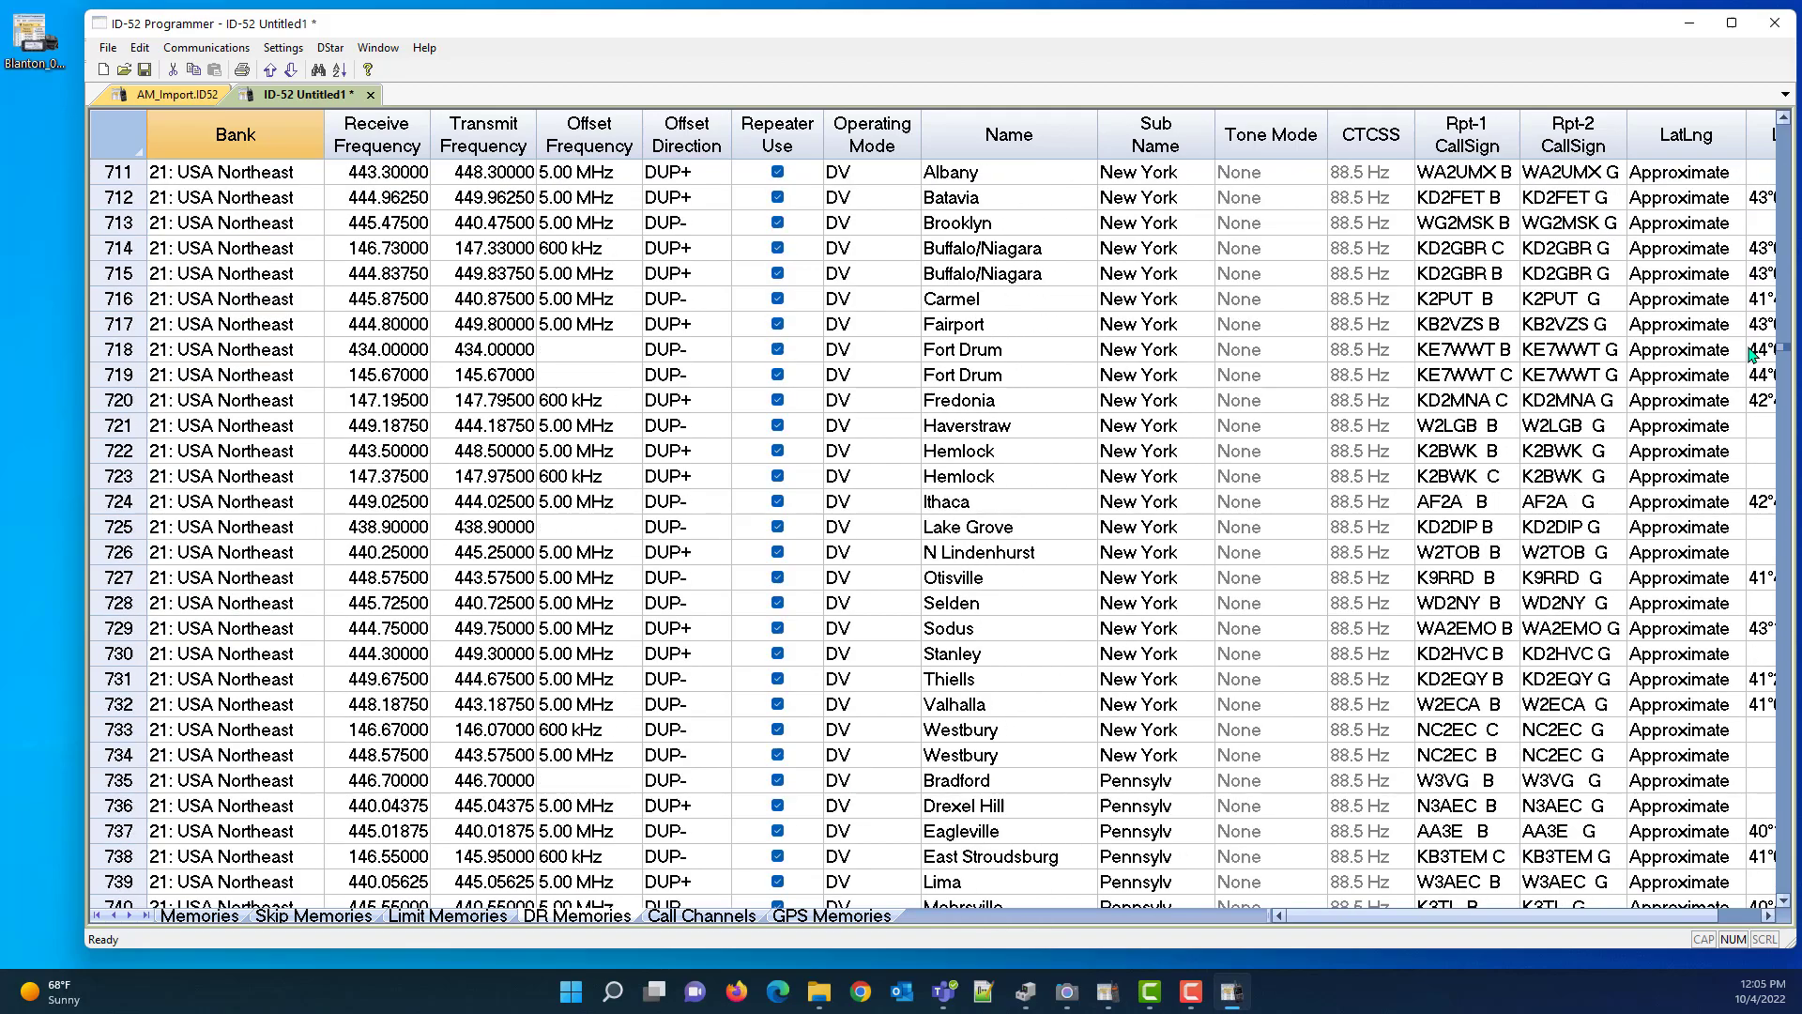